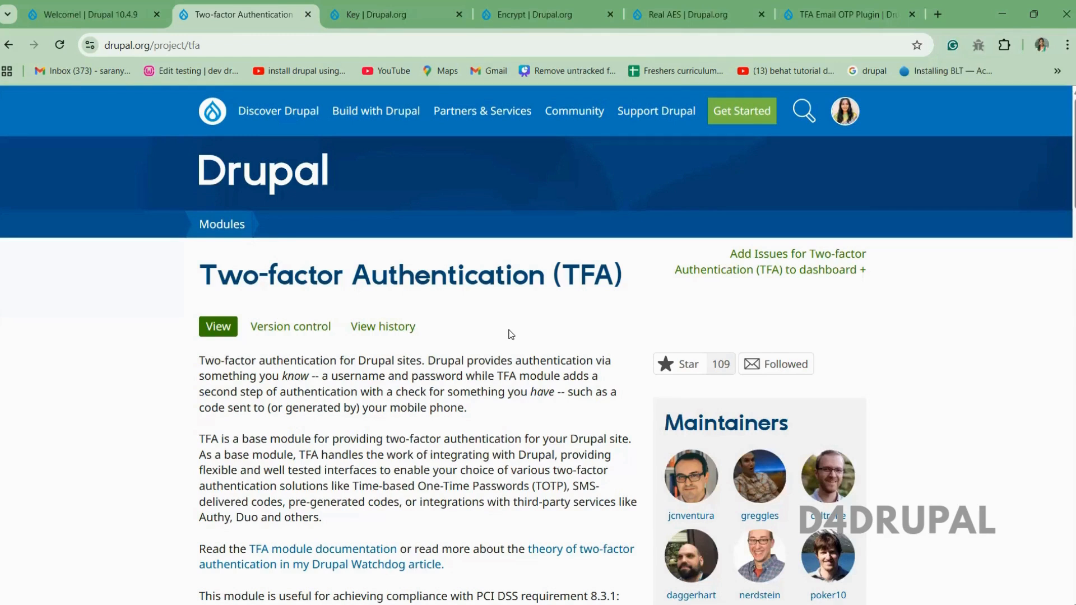
# Look over the drupal.org project pages for Key, Encrypt, Real AES and TFA Email OTP Plugin.
pyautogui.click(393, 14)
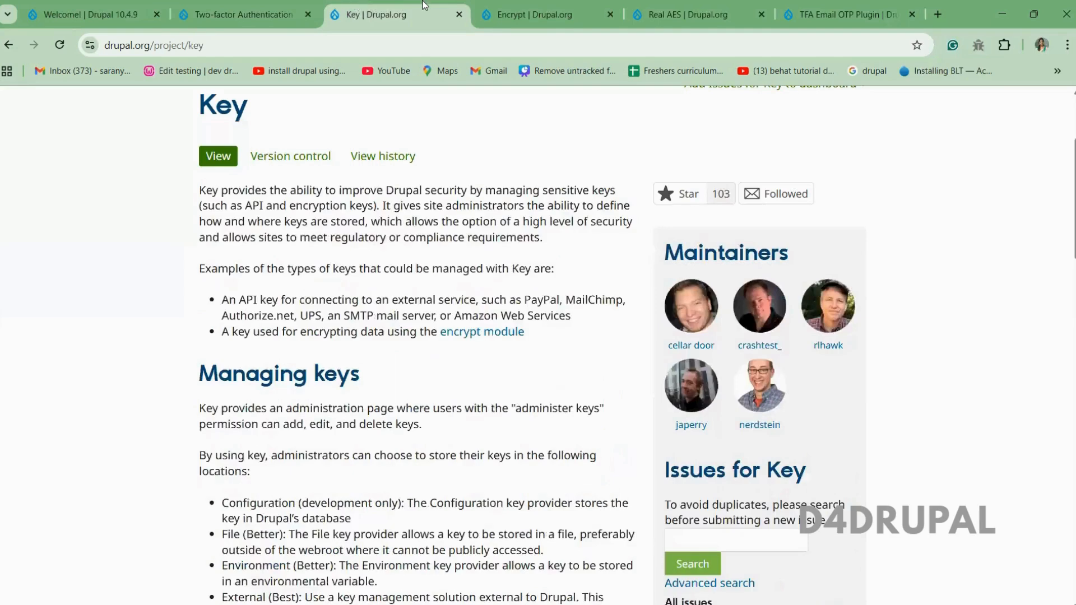
pyautogui.click(532, 14)
pyautogui.hotkey('ctrl', 'shift', 'Tab')
pyautogui.hotkey('ctrl', 'Tab')
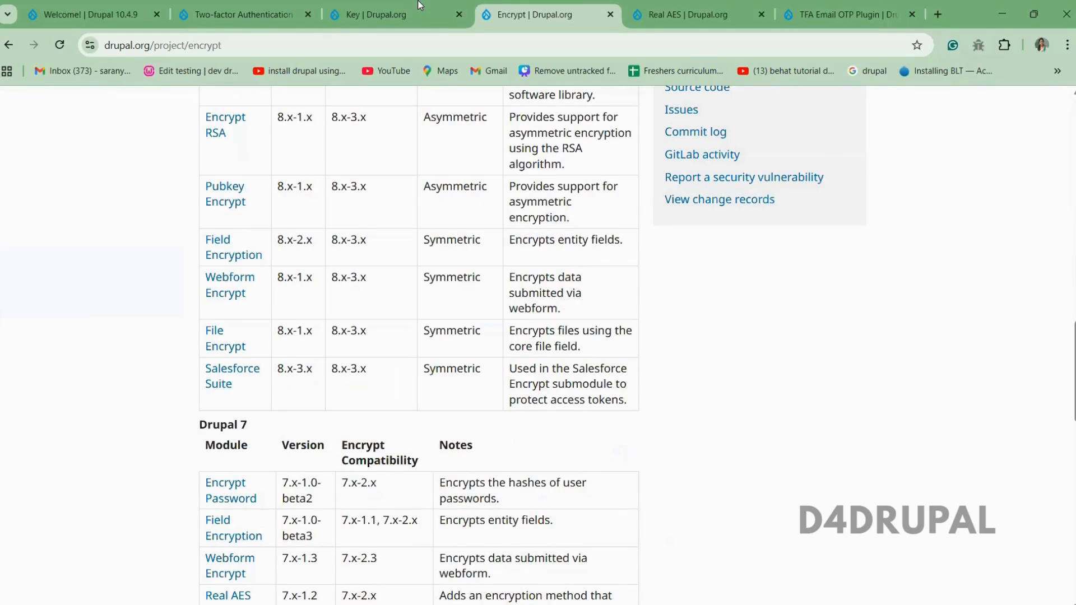
pyautogui.hotkey('ctrl', 'Tab')
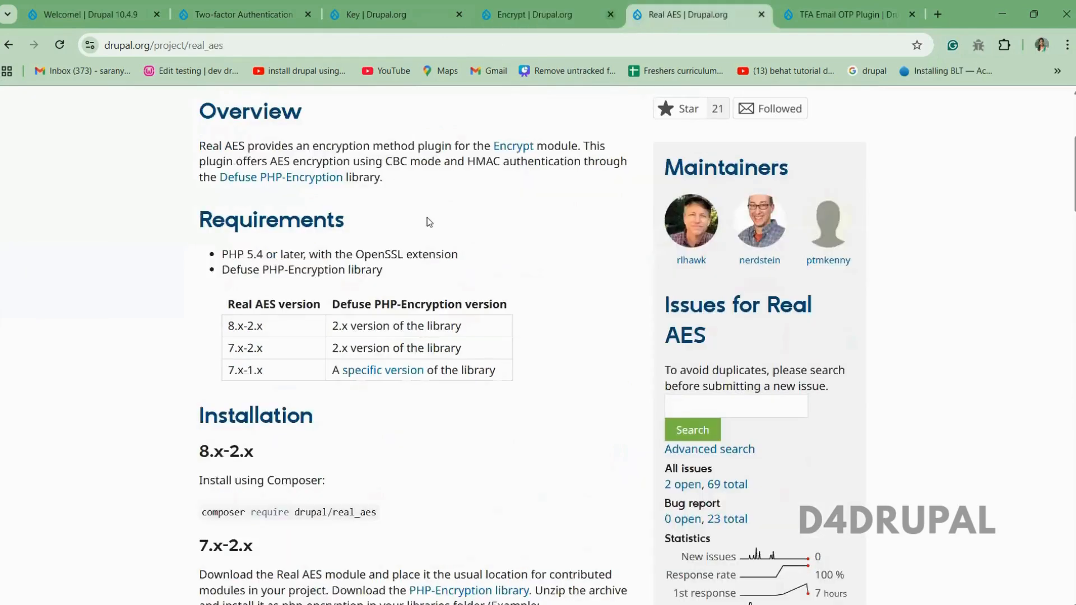
pyautogui.moveTo(432, 216); pyautogui.dragTo(432, 125)
pyautogui.click(433, 121)
pyautogui.click(524, 26)
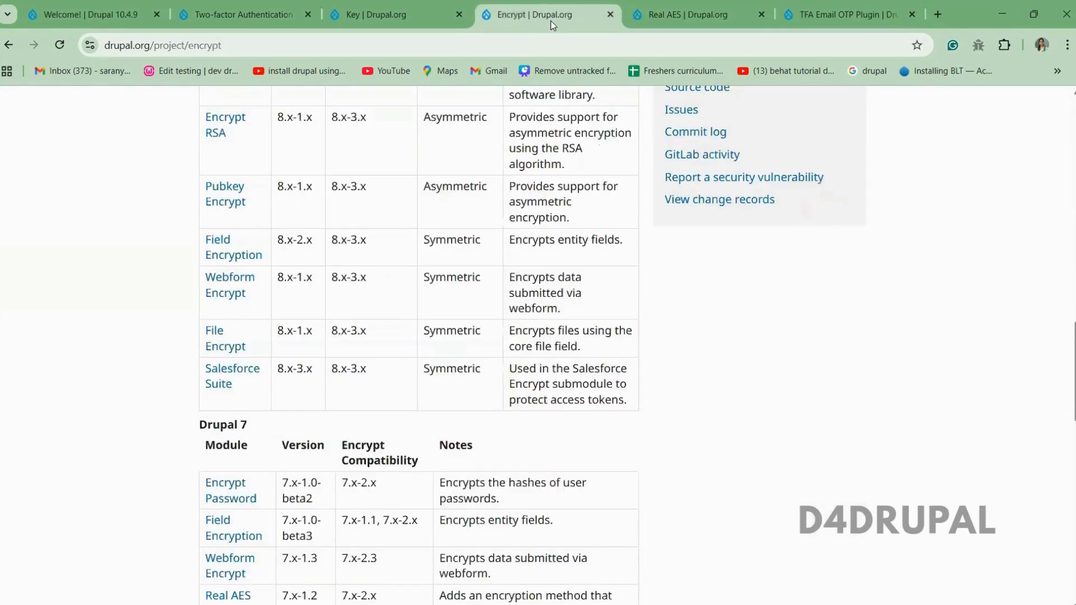
pyautogui.hotkey('ctrl', 'Tab')
pyautogui.hotkey('ctrl', 'Tab')
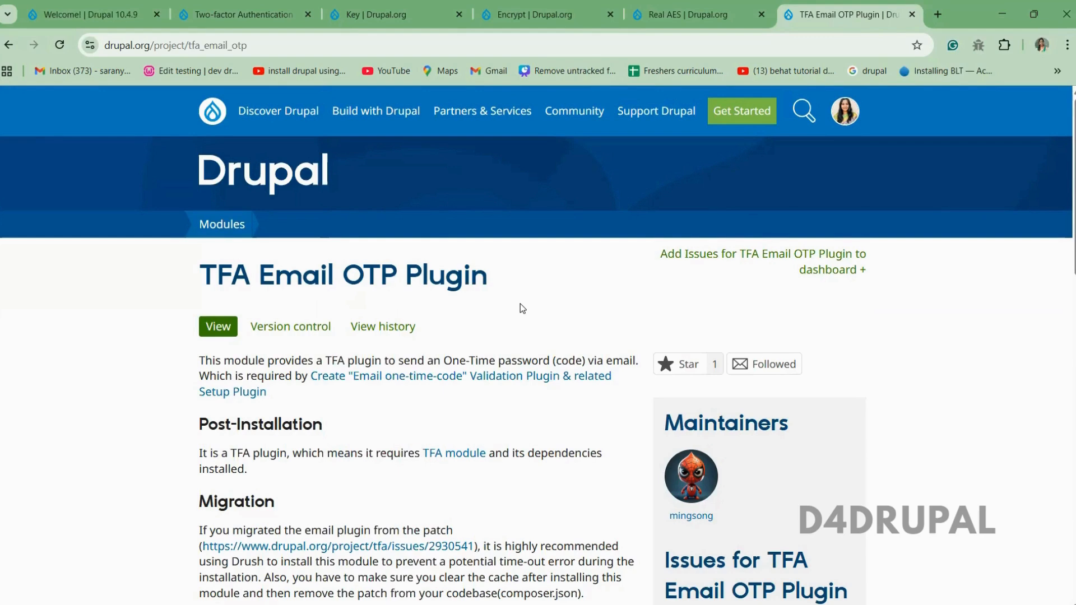
# Close all the drupal.org project pages, keeping only the local Drupal 10.4.9 site open.
pyautogui.hotkey('ctrl', 'w')
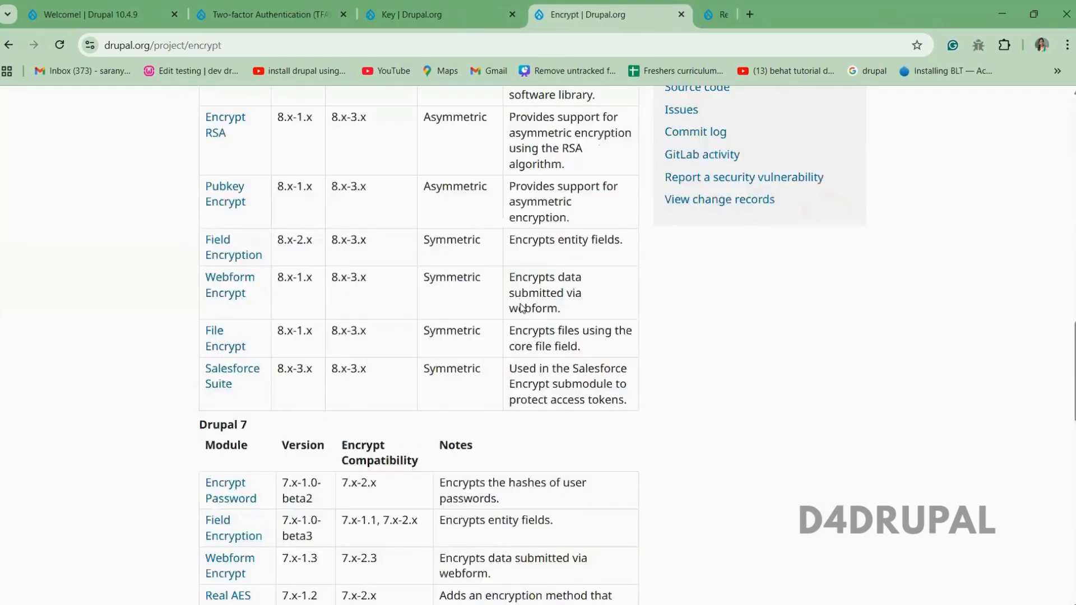
pyautogui.hotkey('ctrl', 'w')
pyautogui.hotkey('ctrl', 'w')
pyautogui.hotkey('ctrl', 'w')
pyautogui.hotkey('ctrl', 'w')
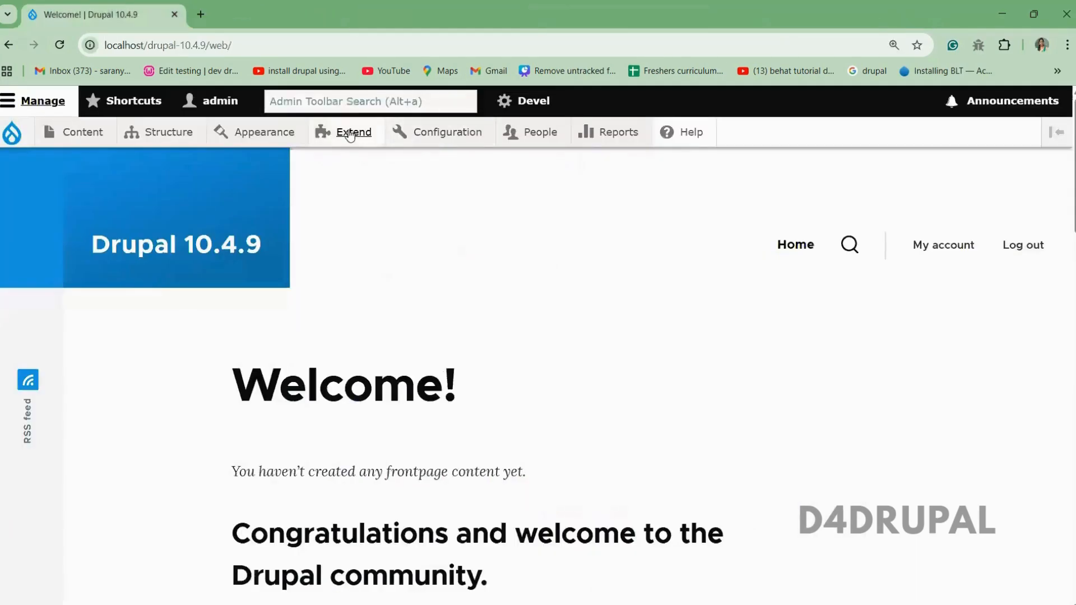
# Open the site's Extend page separately and filter the modules by "tfa", expanding the details of TFA Email OTP Plugin.
pyautogui.keyDown('ctrl'); pyautogui.click(352, 135); pyautogui.keyUp('ctrl')
pyautogui.click(231, 3)
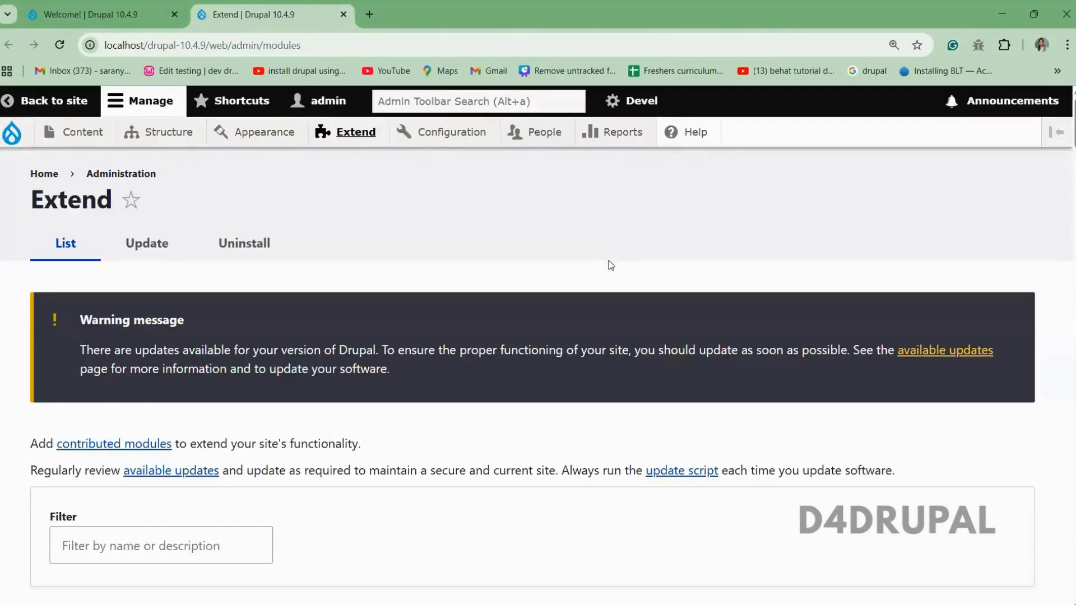
pyautogui.scroll(-5, 478, 421)
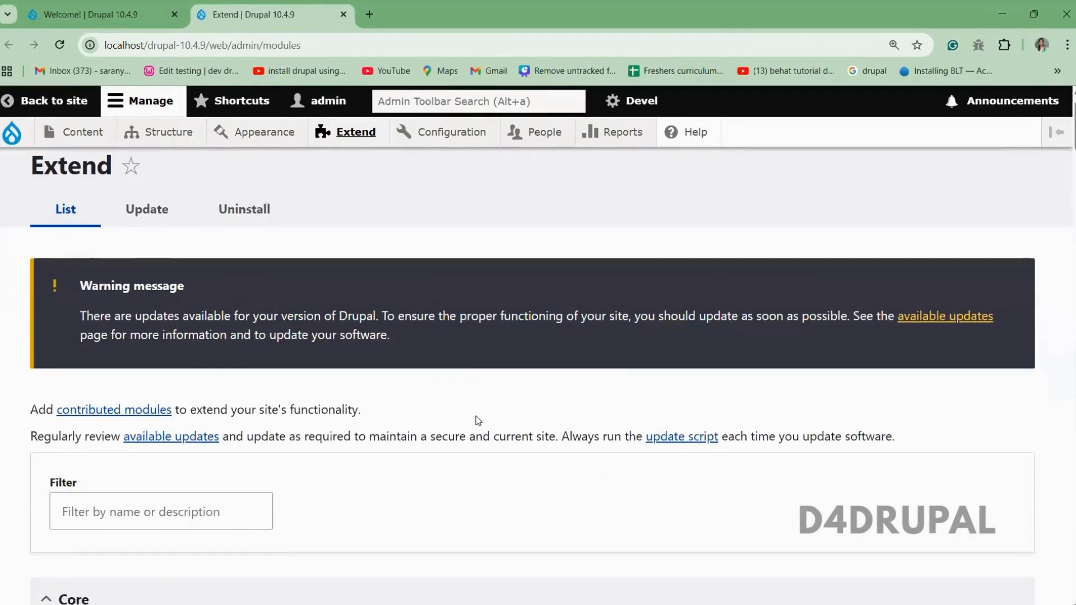
pyautogui.click(142, 277)
pyautogui.write('tfa')
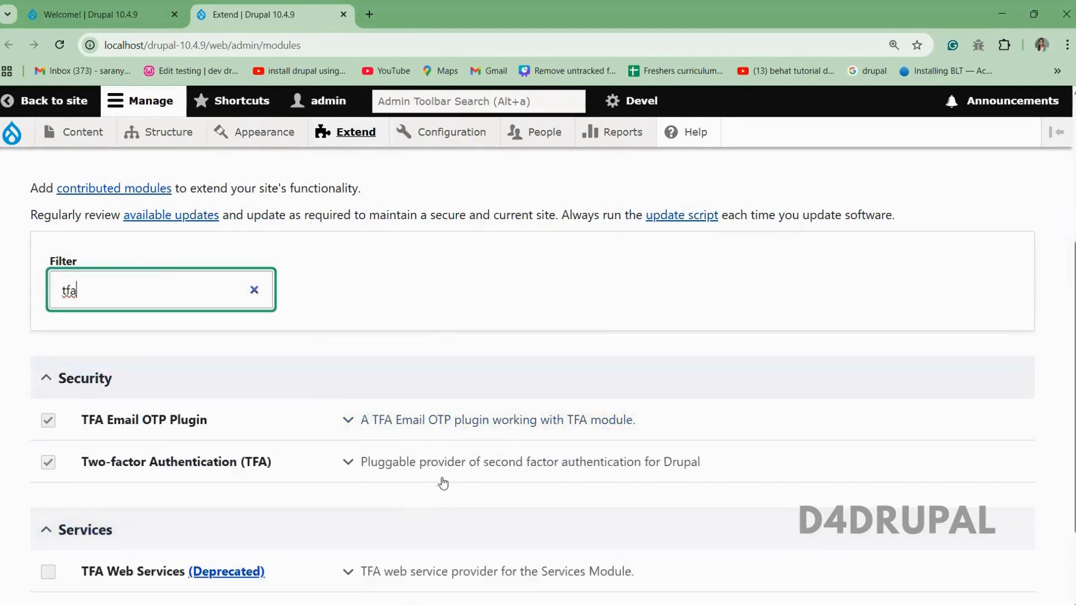
pyautogui.click(479, 420)
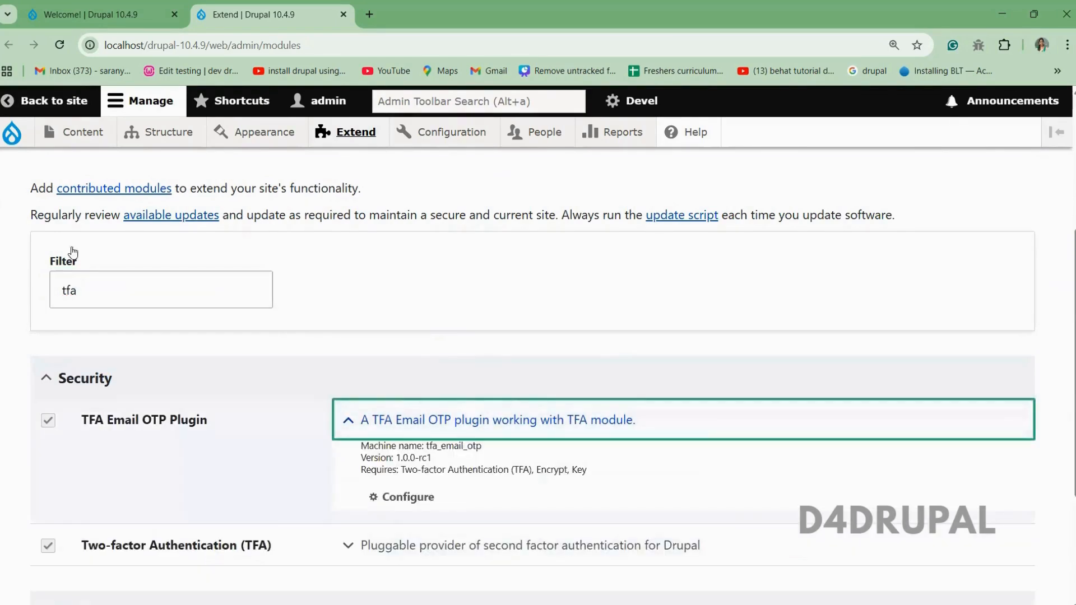
# Filter the modules by "encry" and inspect the details of the Encrypt and Real AES modules.
pyautogui.doubleClick(93, 289)
pyautogui.write('encry')
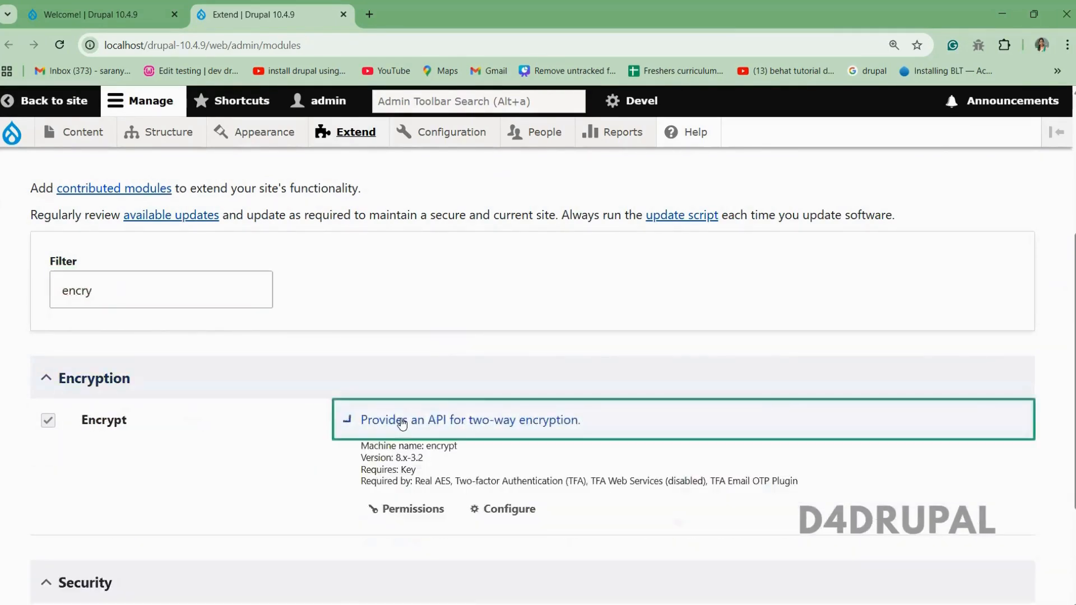
pyautogui.doubleClick(402, 421)
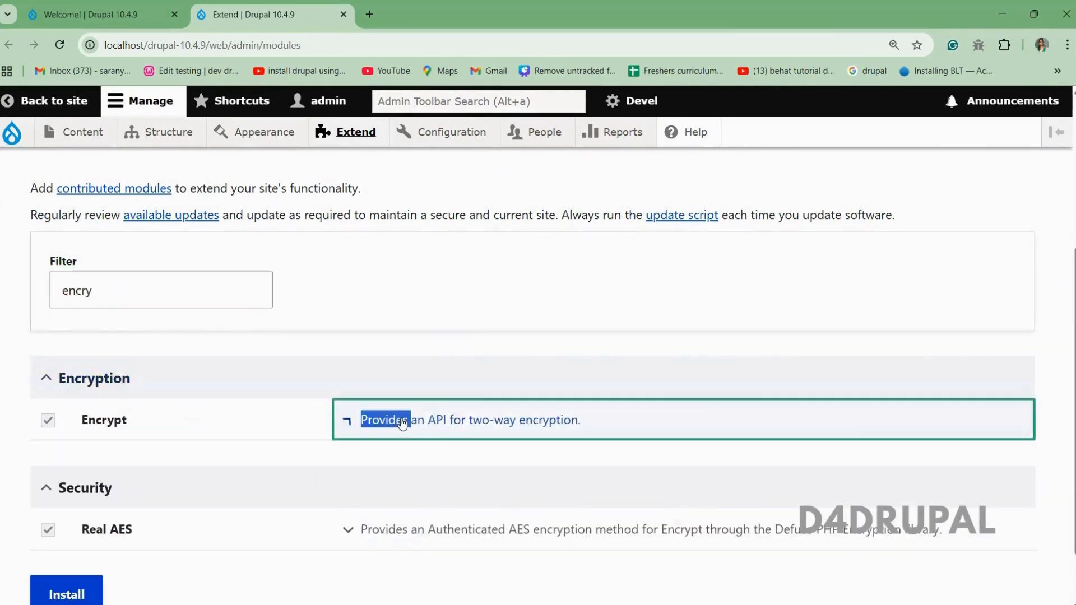
pyautogui.click(495, 537)
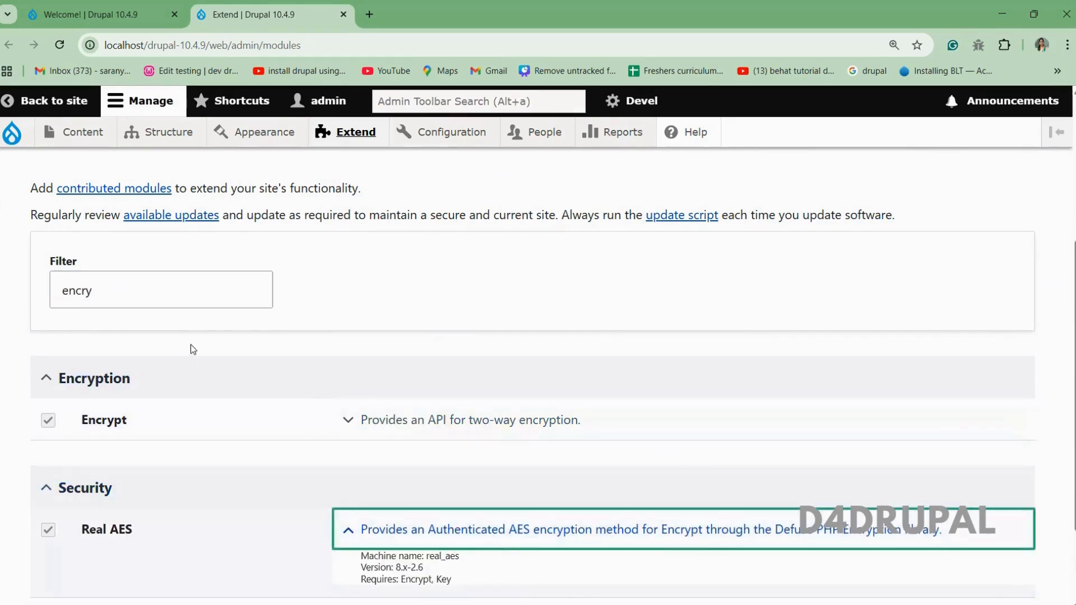
# Filter the modules by "key" and expand the details of the Key module.
pyautogui.click(224, 295)
pyautogui.doubleClick(223, 295)
pyautogui.write('key')
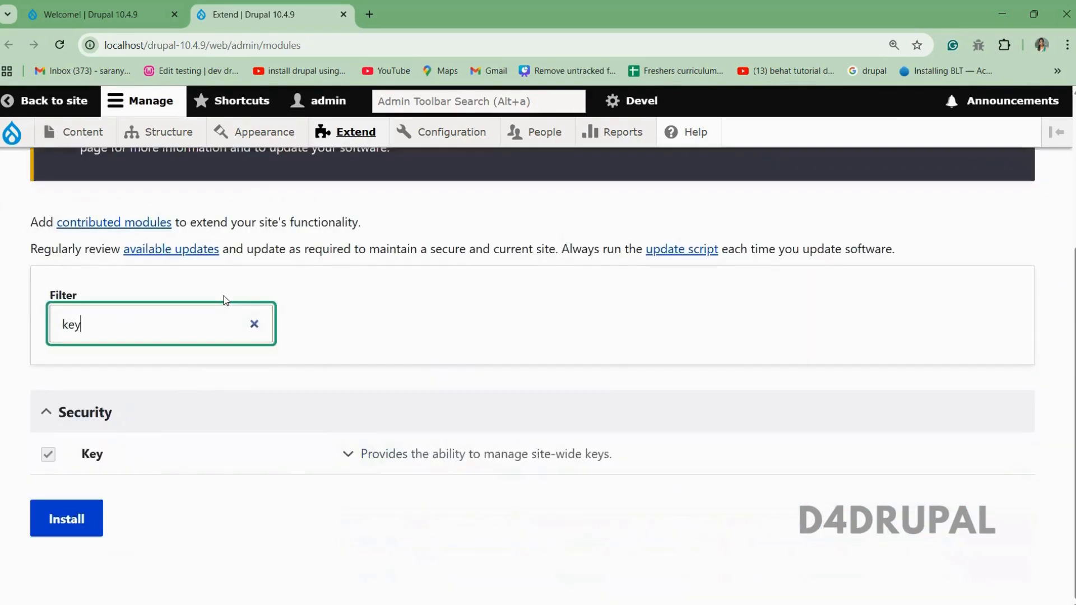
pyautogui.click(477, 457)
pyautogui.click(460, 296)
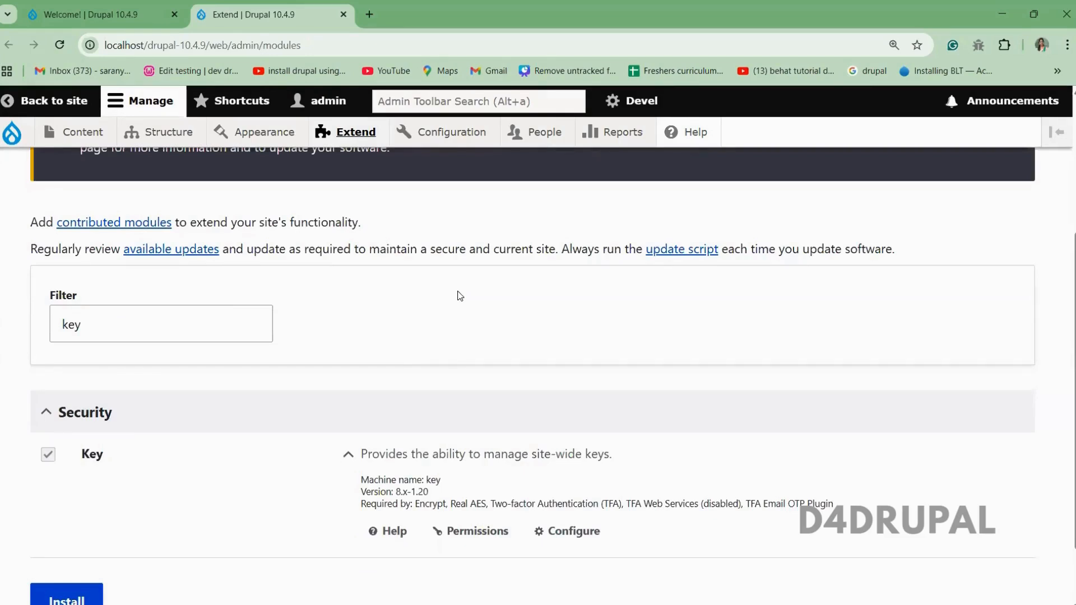
# Go to the system Keys configuration and open the TFA Key for editing, accepting the edit warning.
pyautogui.moveTo(447, 134)
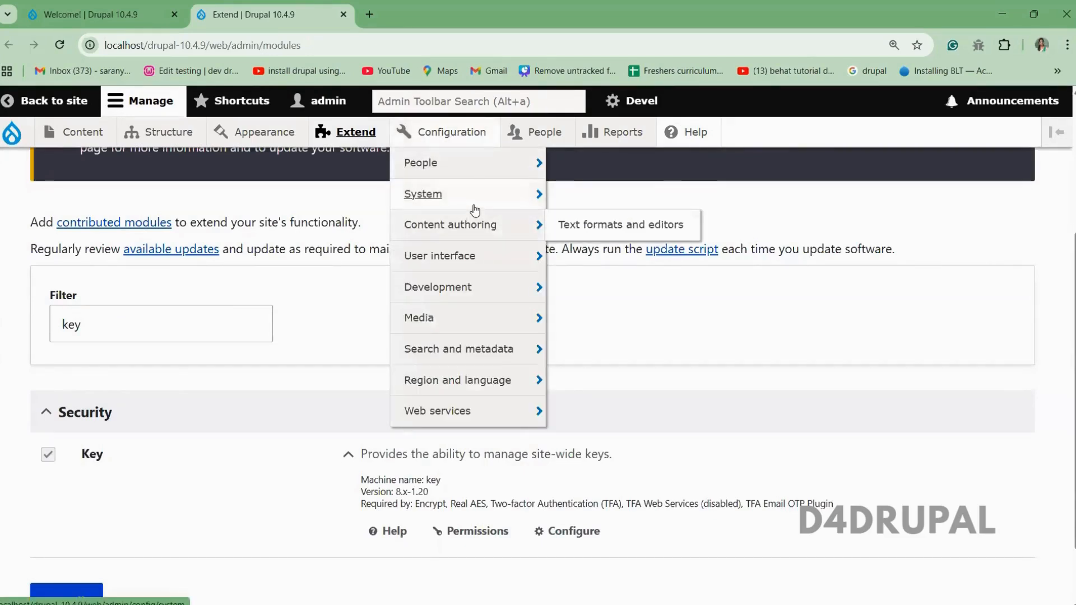
pyautogui.moveTo(475, 208)
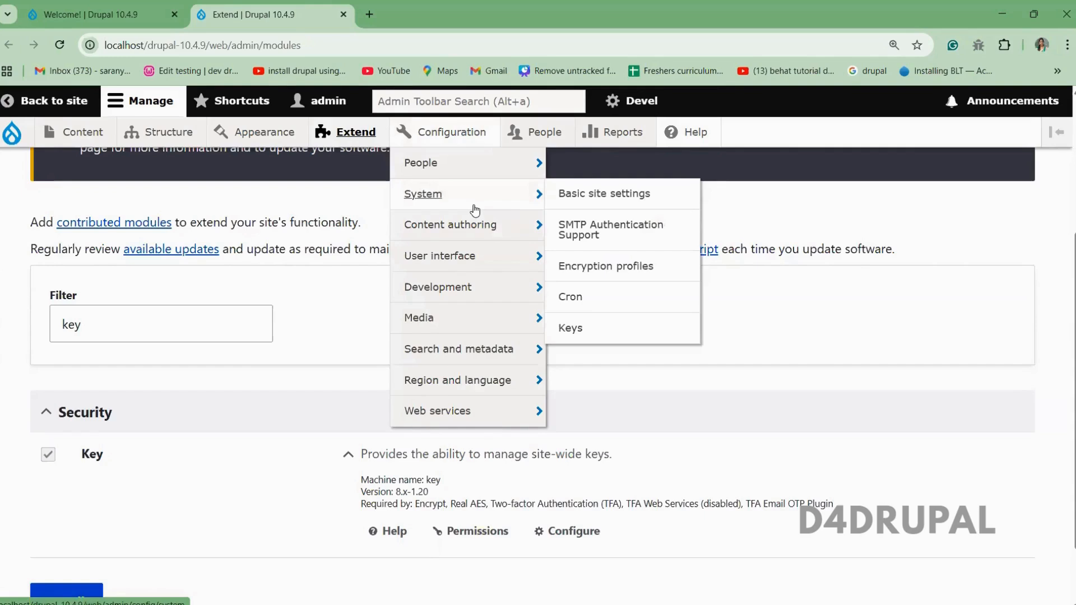
pyautogui.click(597, 327)
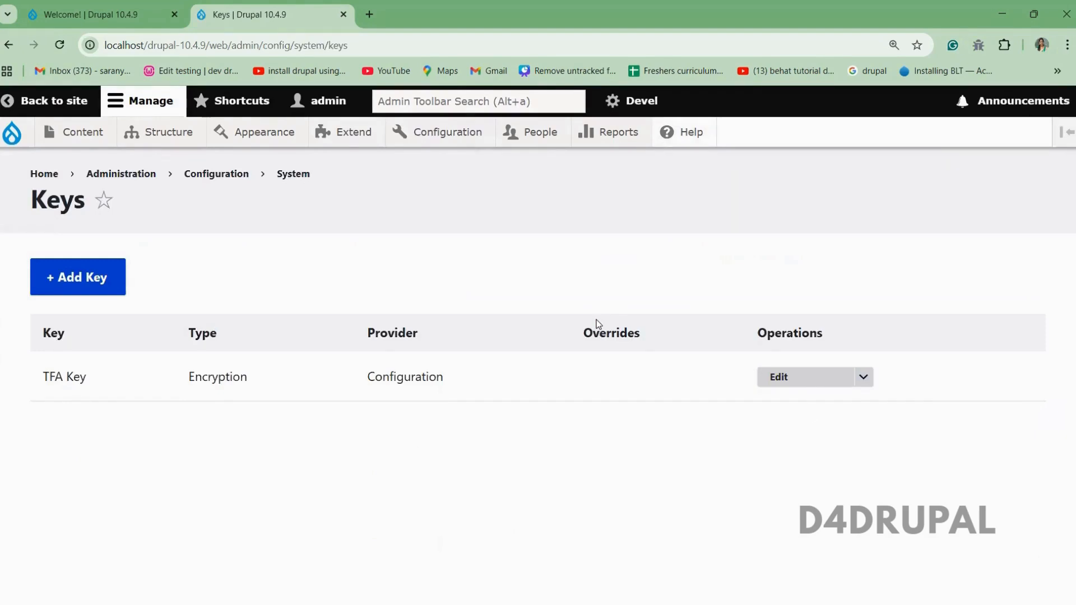
pyautogui.click(781, 376)
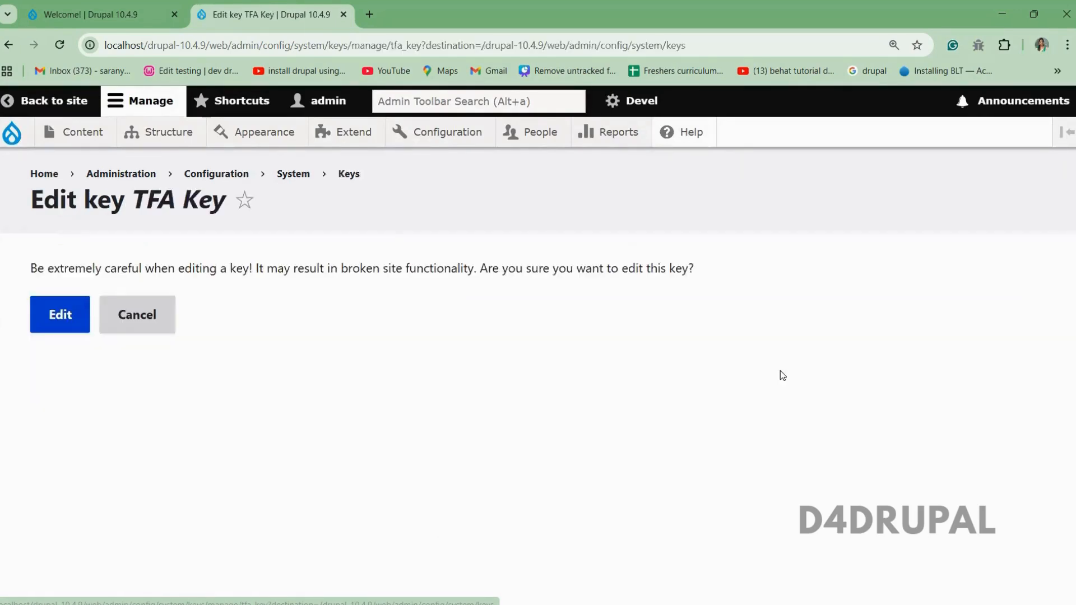
pyautogui.click(70, 307)
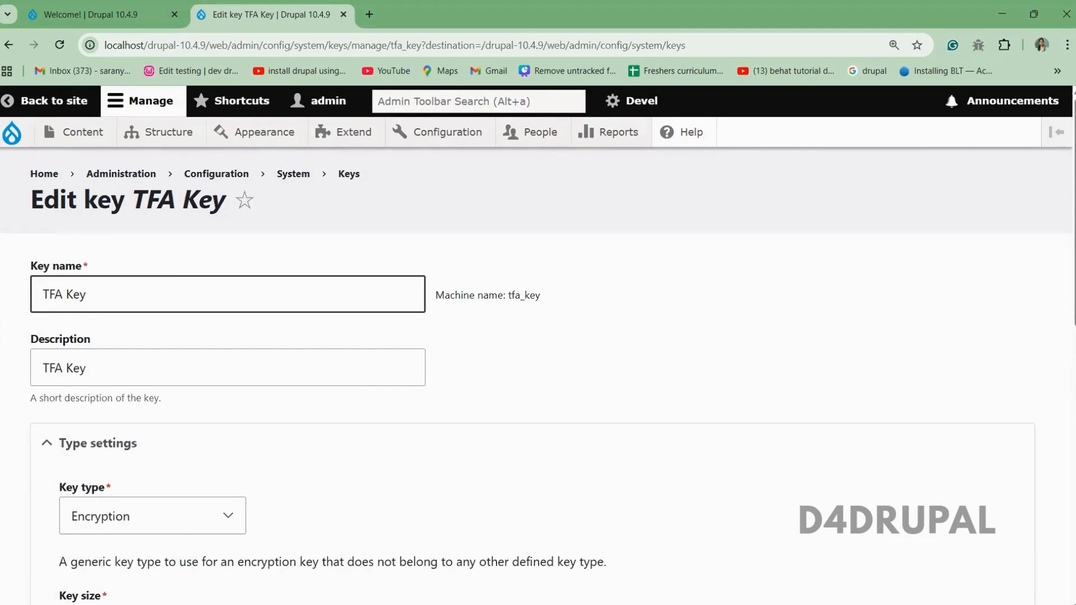
# Review the TFA Key's name and type settings, including the available key type and key size options.
pyautogui.click(113, 298)
pyautogui.moveTo(113, 298); pyautogui.dragTo(23, 287)
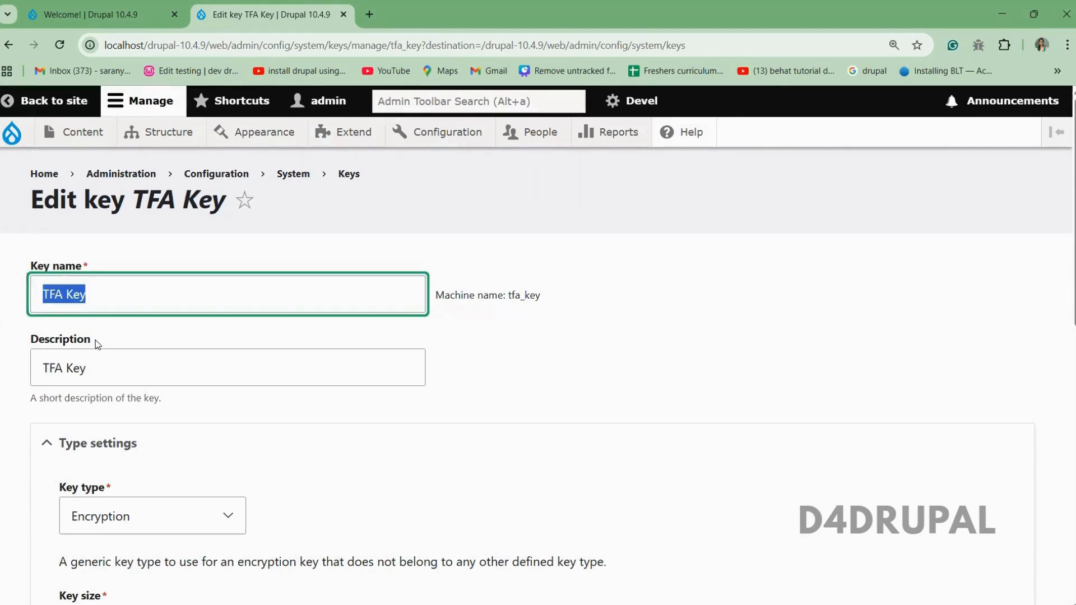
pyautogui.click(187, 442)
pyautogui.click(186, 442)
pyautogui.click(185, 442)
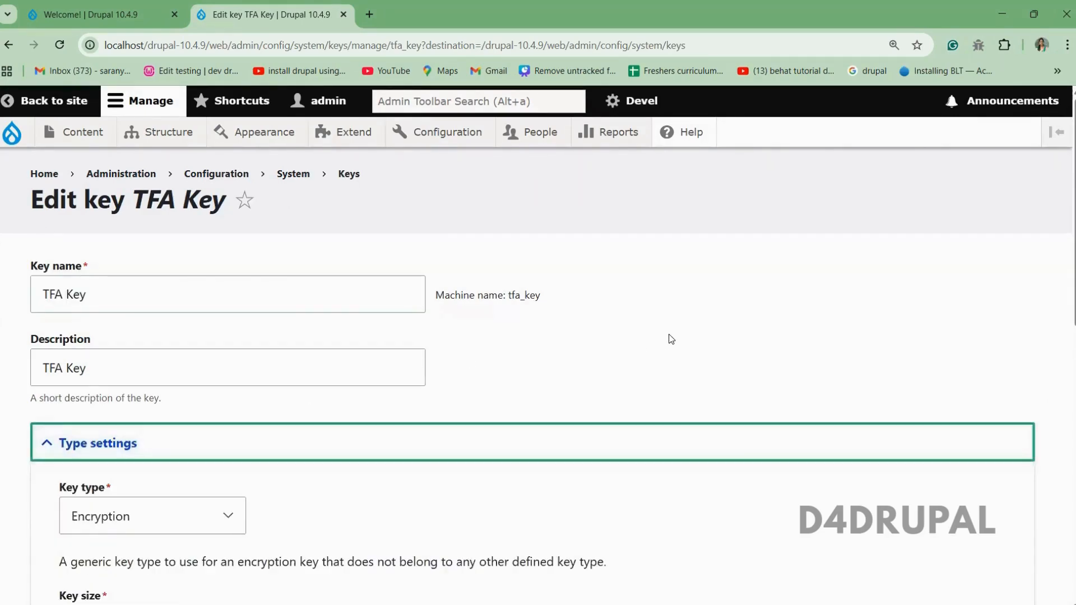
pyautogui.scroll(-5, 671, 339)
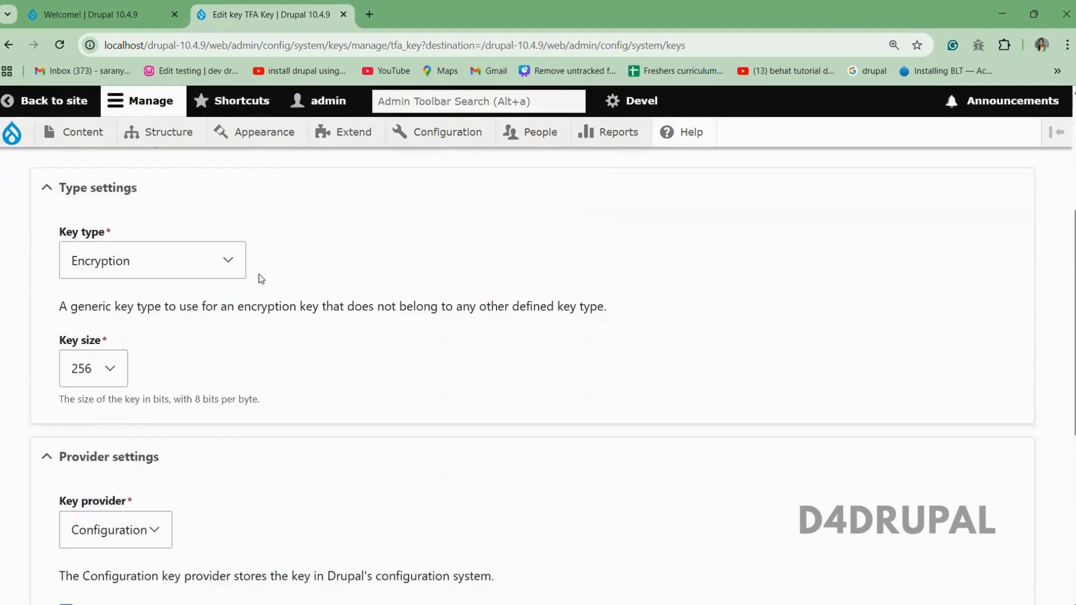
pyautogui.click(230, 260)
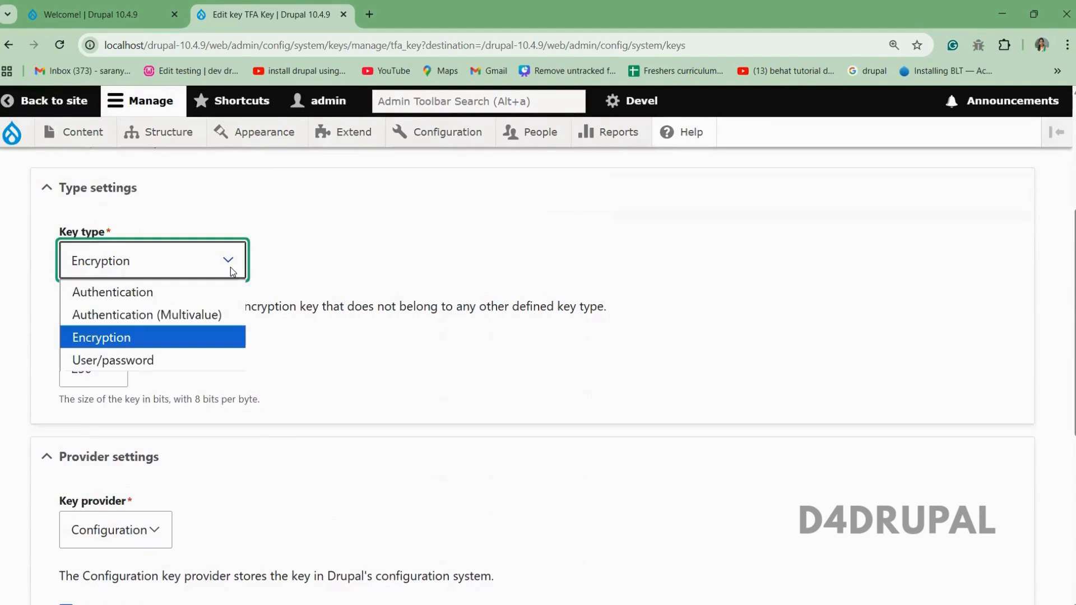
pyautogui.click(328, 267)
pyautogui.click(110, 368)
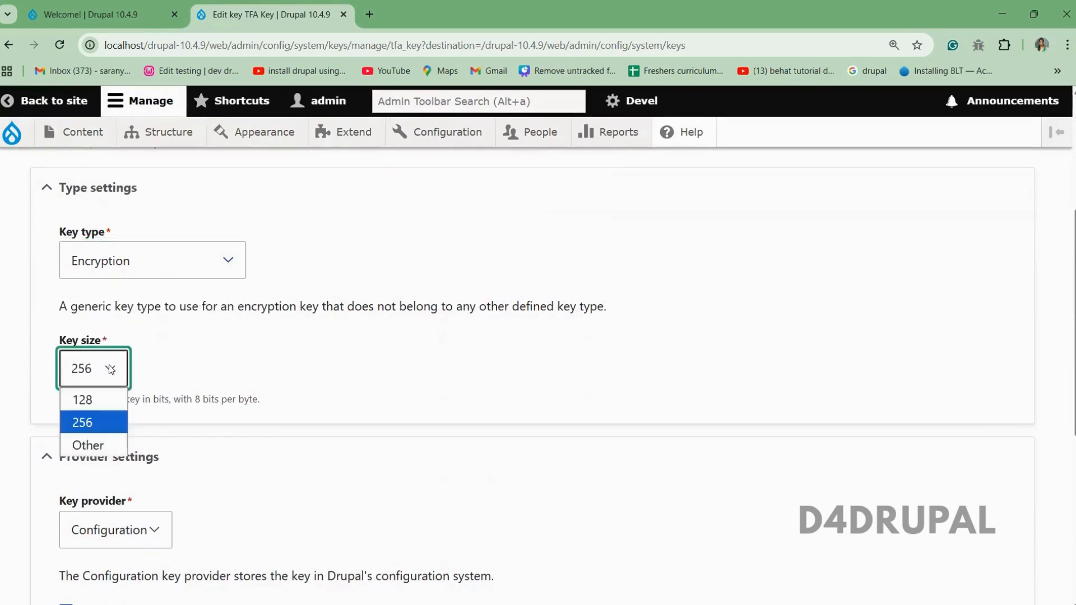
# Examine the TFA Key's provider settings, the provider description and the key value section.
pyautogui.scroll(-1, 252, 361)
pyautogui.scroll(-5, 254, 361)
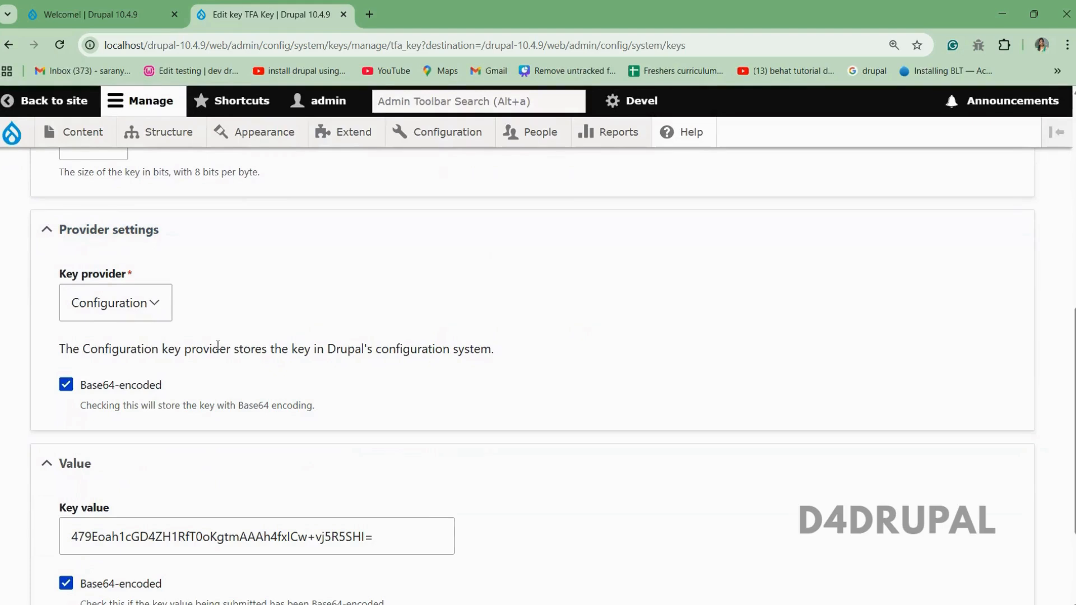
pyautogui.scroll(-1, 218, 345)
pyautogui.scroll(1, 218, 346)
pyautogui.moveTo(84, 350); pyautogui.dragTo(341, 366)
pyautogui.click(359, 362)
pyautogui.scroll(-2, 293, 408)
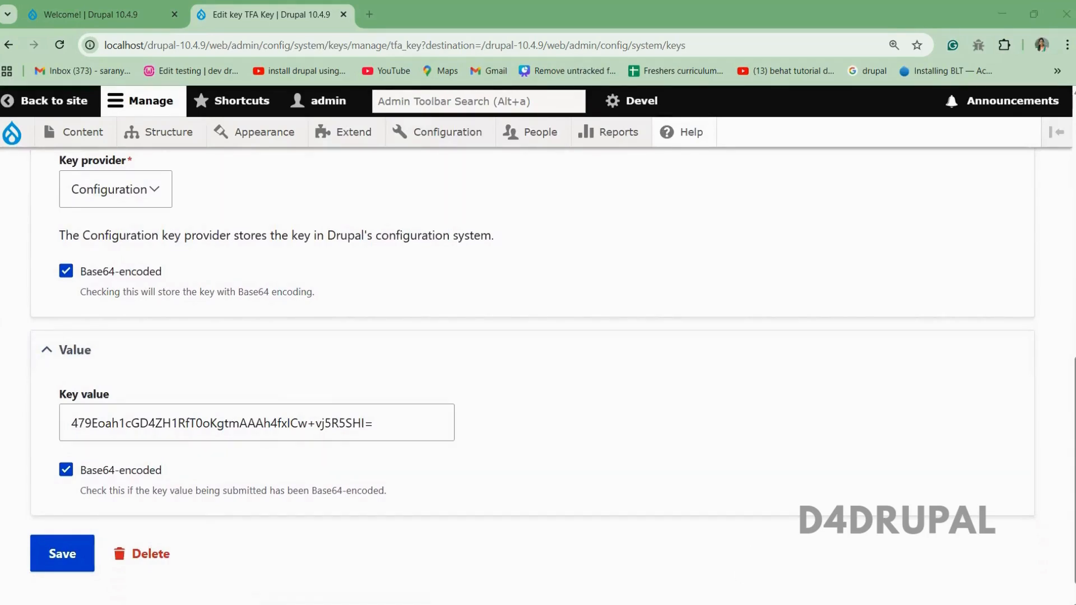
# Switch to Notepad and copy the three-line script that generates 32 random bytes as a Base64 string.
pyautogui.hotkey('alt', 'Tab')
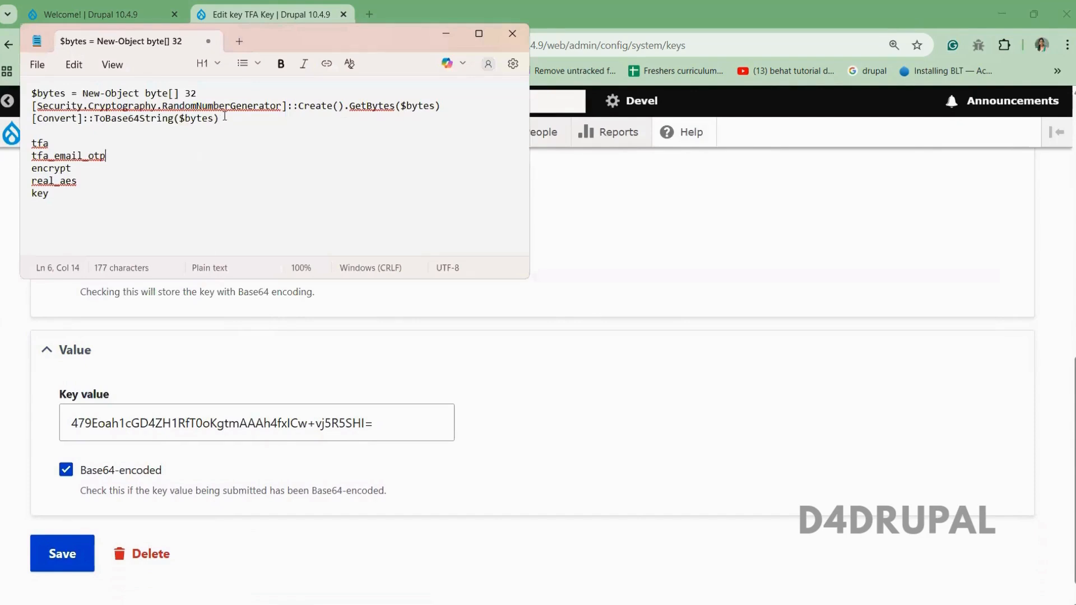
pyautogui.moveTo(219, 119); pyautogui.dragTo(17, 99)
pyautogui.hotkey('ctrl', 'c')
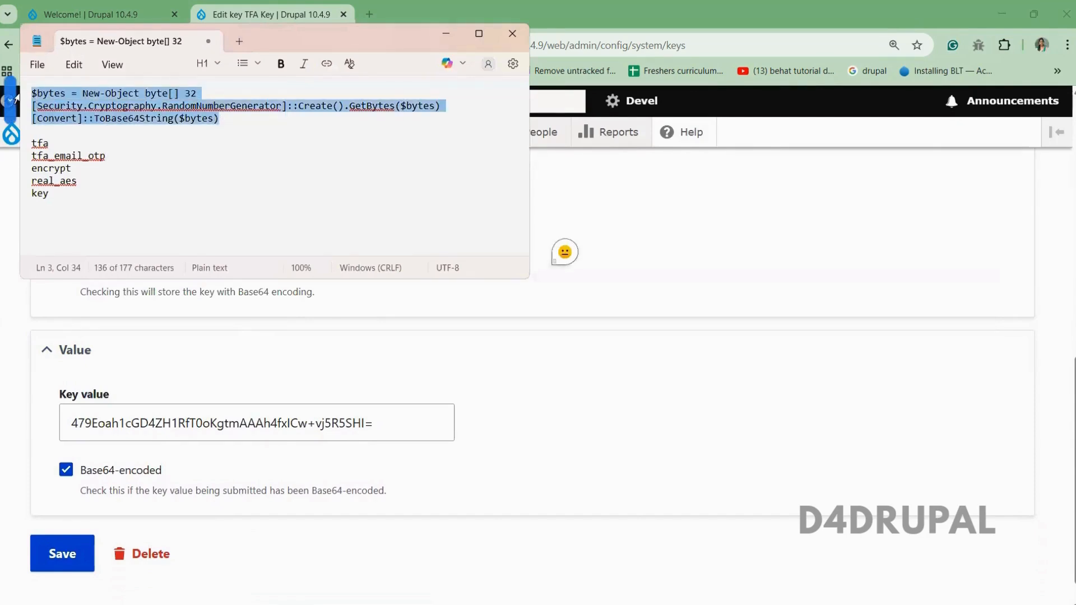
# Open Windows PowerShell and run the copied script to generate a random 32-byte Base64 key.
pyautogui.hotkey('alt', 'Tab')
pyautogui.press('super')
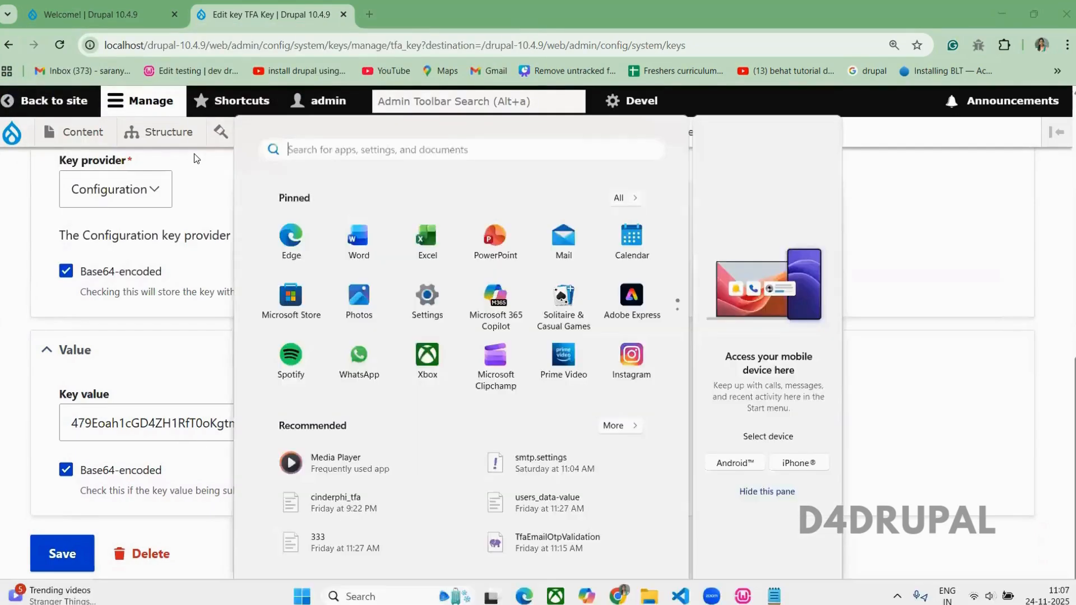
pyautogui.write('[')
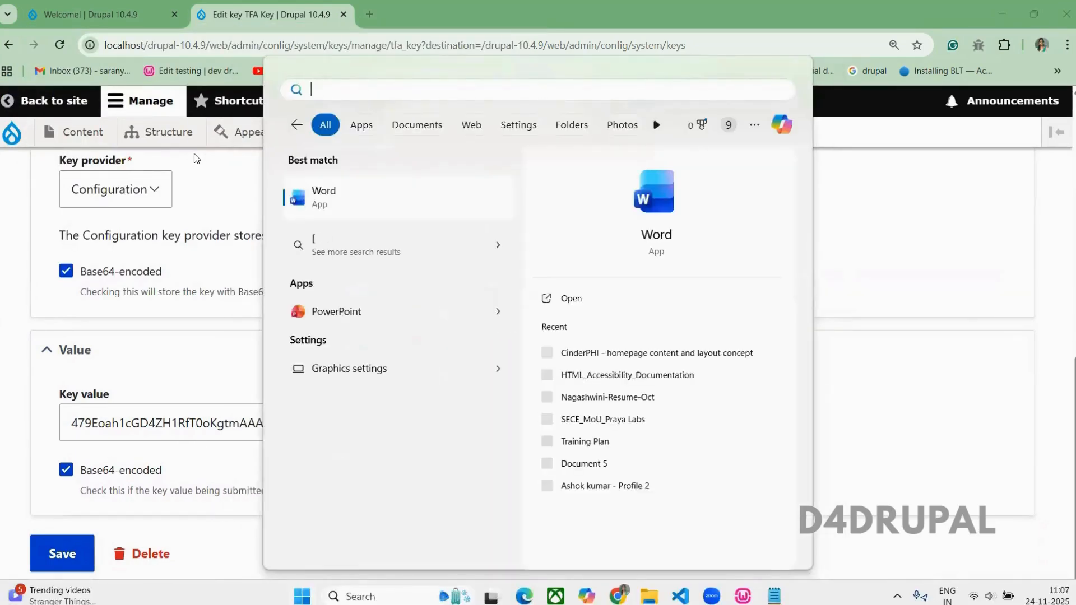
pyautogui.press('BackSpace')
pyautogui.write('power')
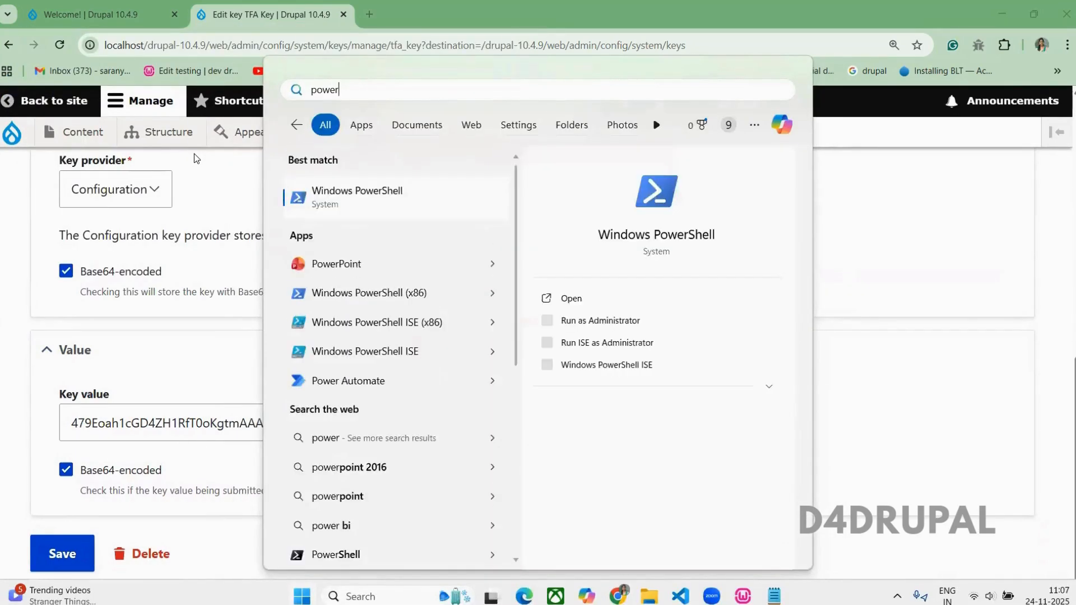
pyautogui.press('Escape')
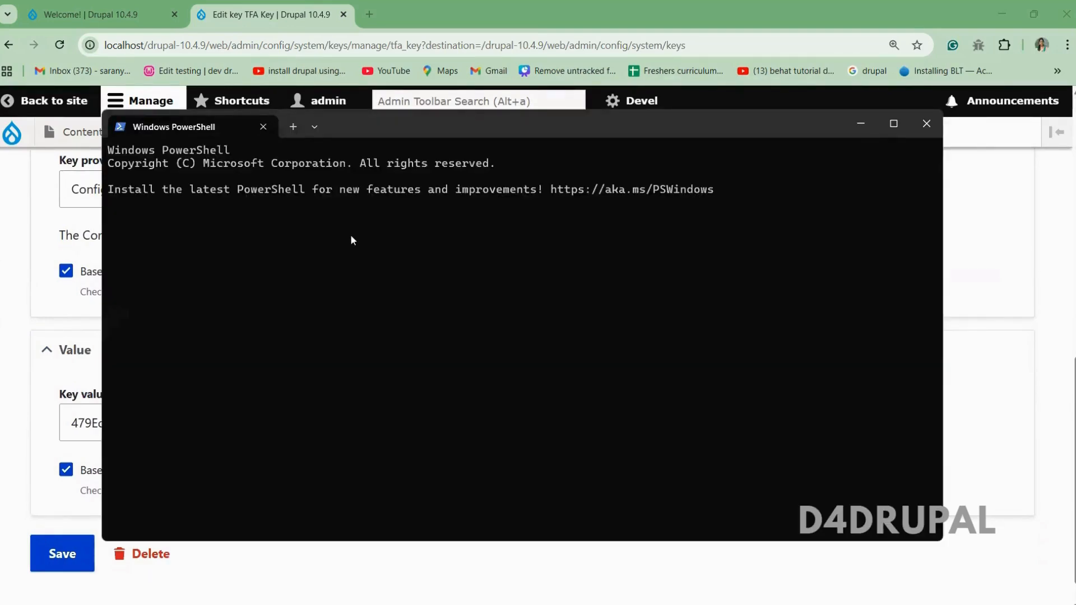
pyautogui.hotkey('ctrl', 'v')
pyautogui.click(456, 427)
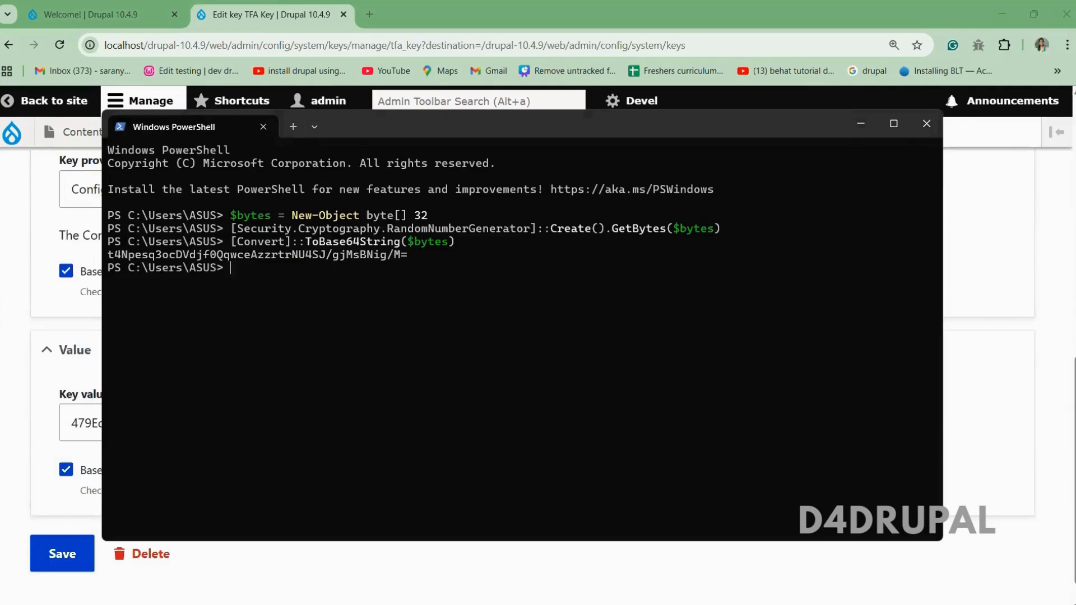
# Highlight the generated Base64 key in PowerShell and return to the TFA Key form in the browser.
pyautogui.tripleClick(336, 255)
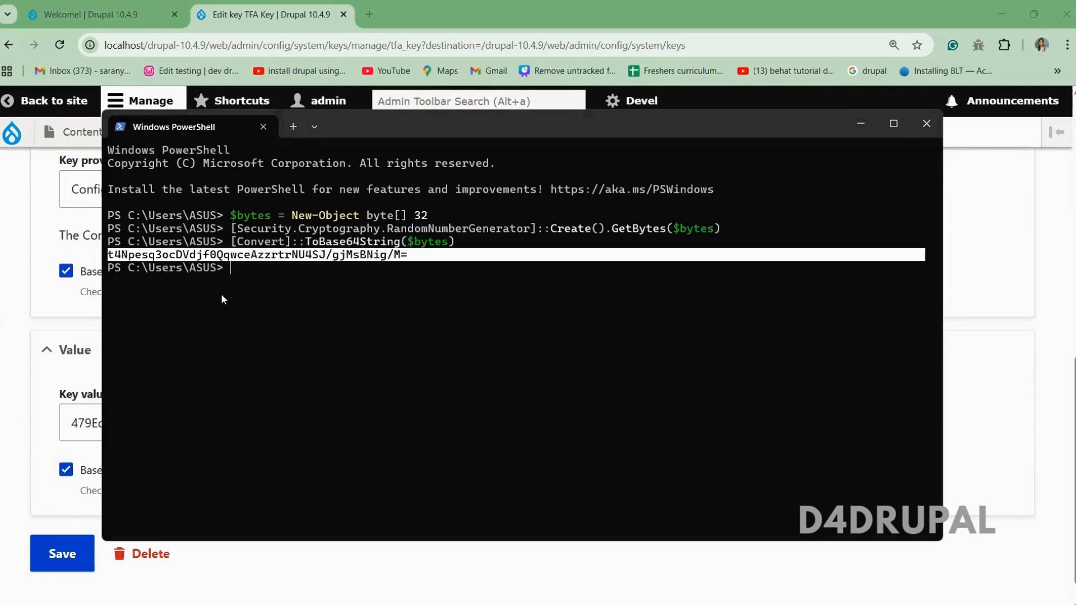
pyautogui.click(5, 464)
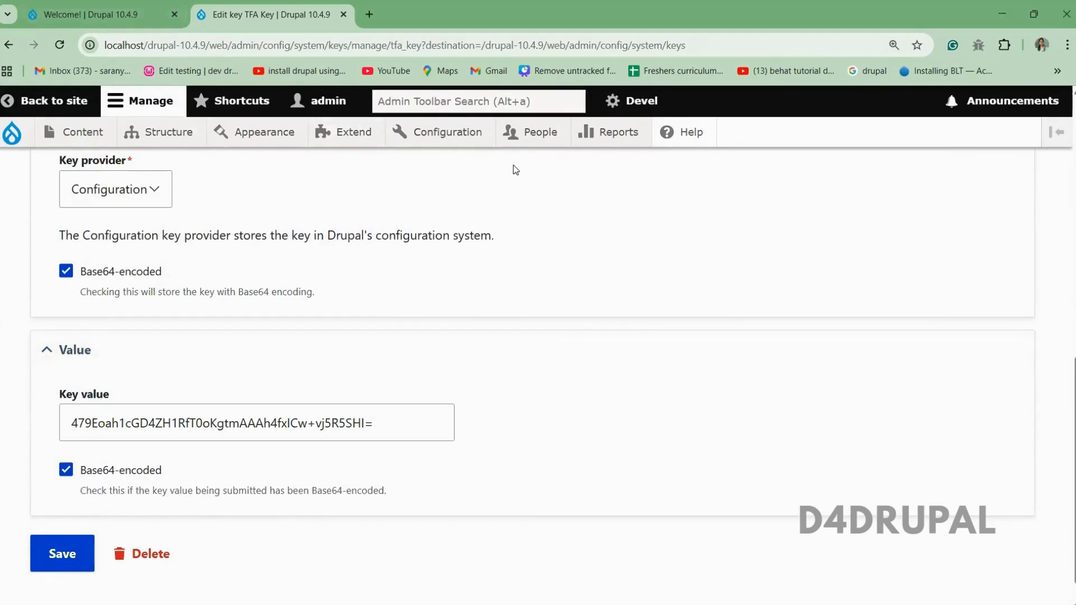
# Go to the system's Encryption profiles list and open "encrypt profile" for editing.
pyautogui.moveTo(455, 134)
pyautogui.moveTo(489, 214)
pyautogui.moveTo(504, 195)
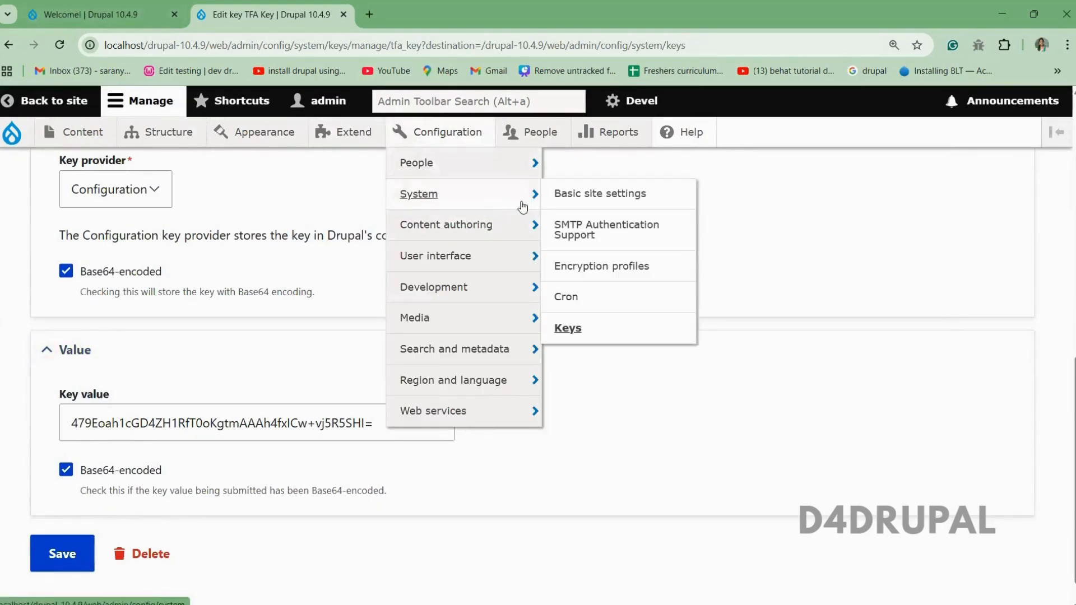
pyautogui.click(566, 274)
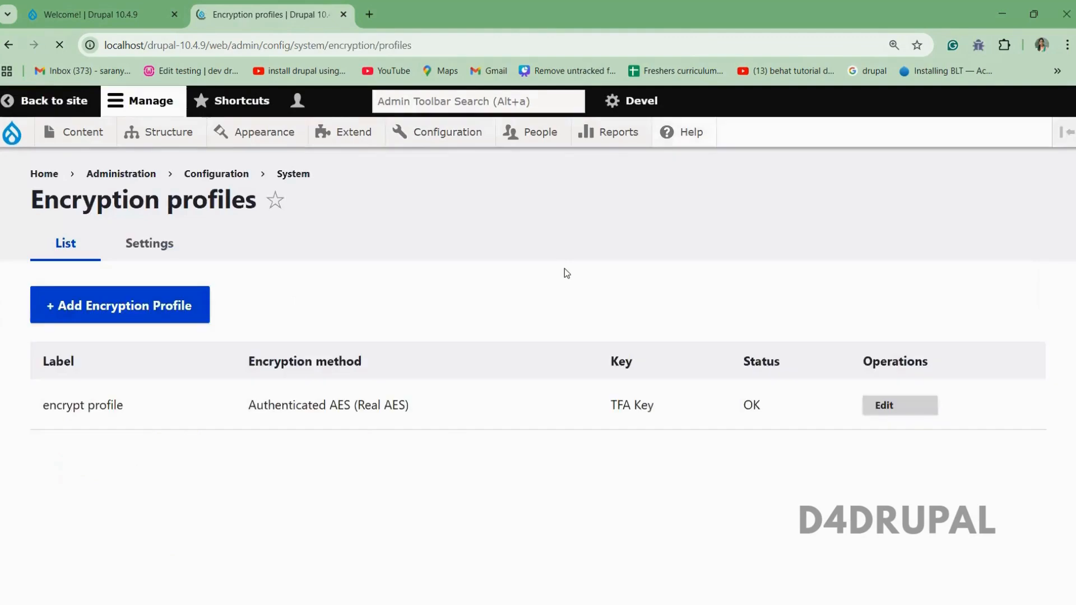
pyautogui.click(884, 405)
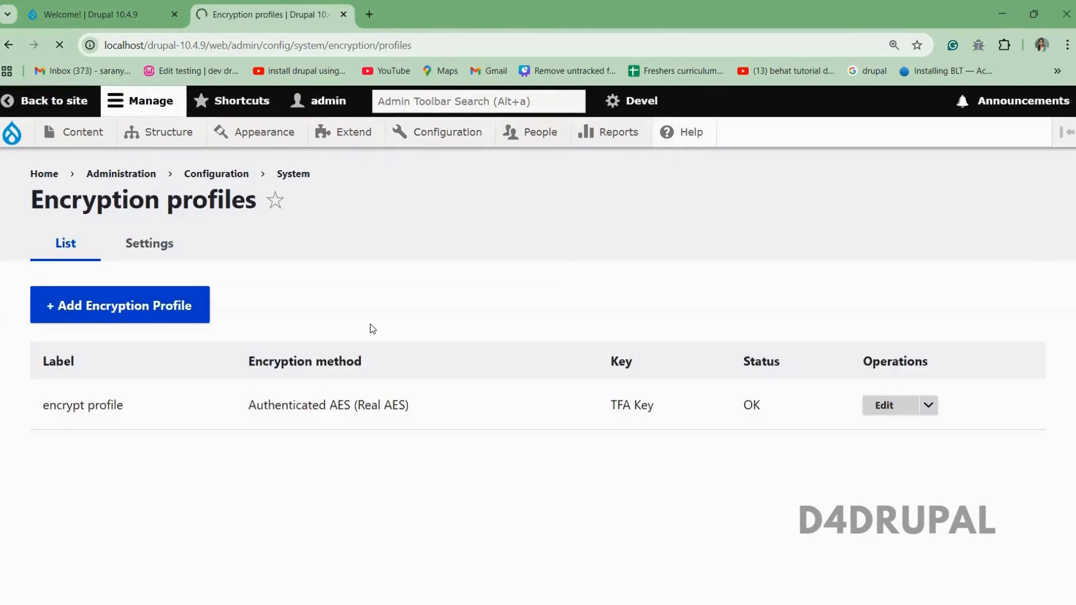
# Review the encryption profile's label, the available encryption methods and the selectable encryption keys.
pyautogui.click(83, 300)
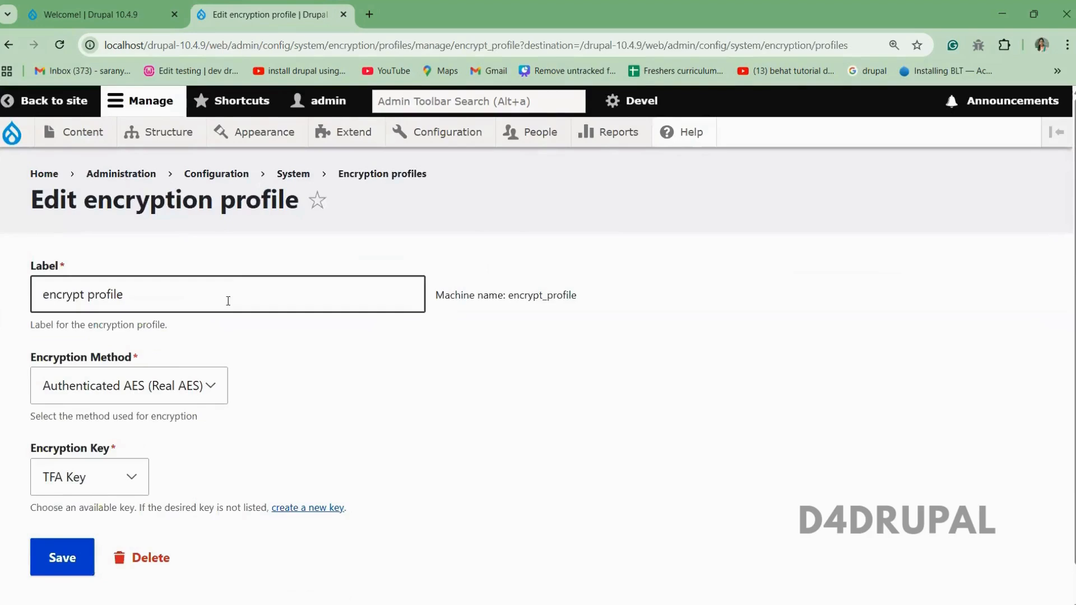
pyautogui.click(235, 278)
pyautogui.click(281, 372)
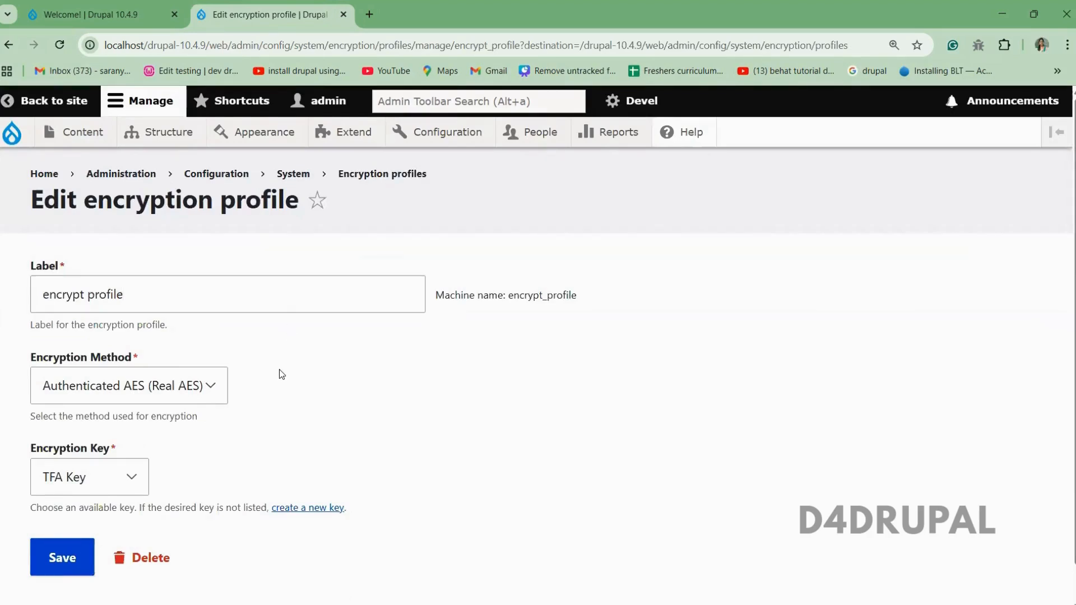
pyautogui.doubleClick(101, 295)
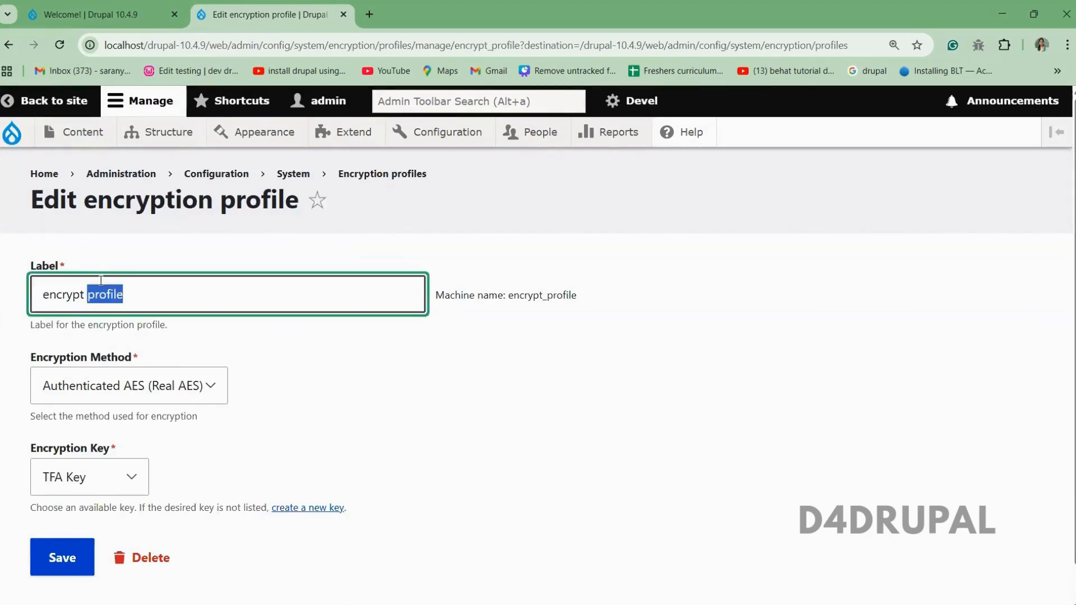
pyautogui.click(196, 396)
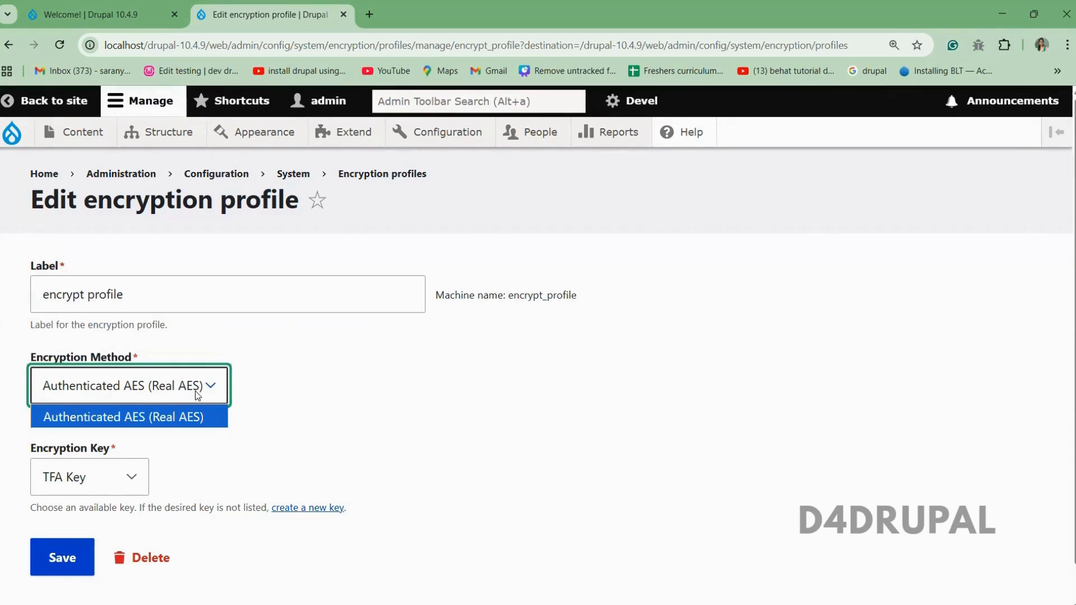
pyautogui.click(195, 391)
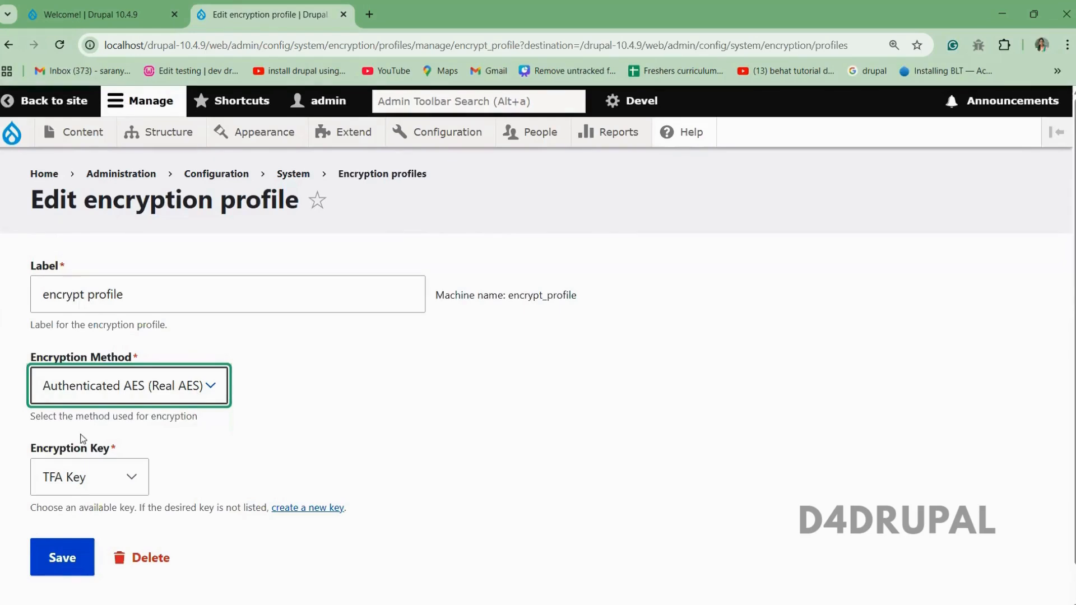
pyautogui.click(71, 491)
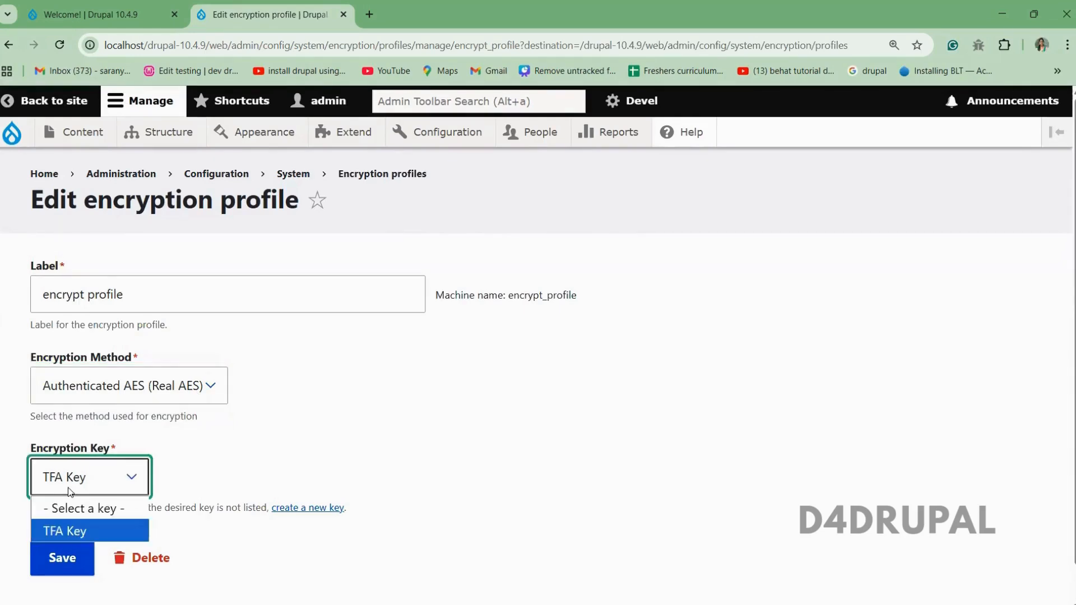
pyautogui.click(224, 466)
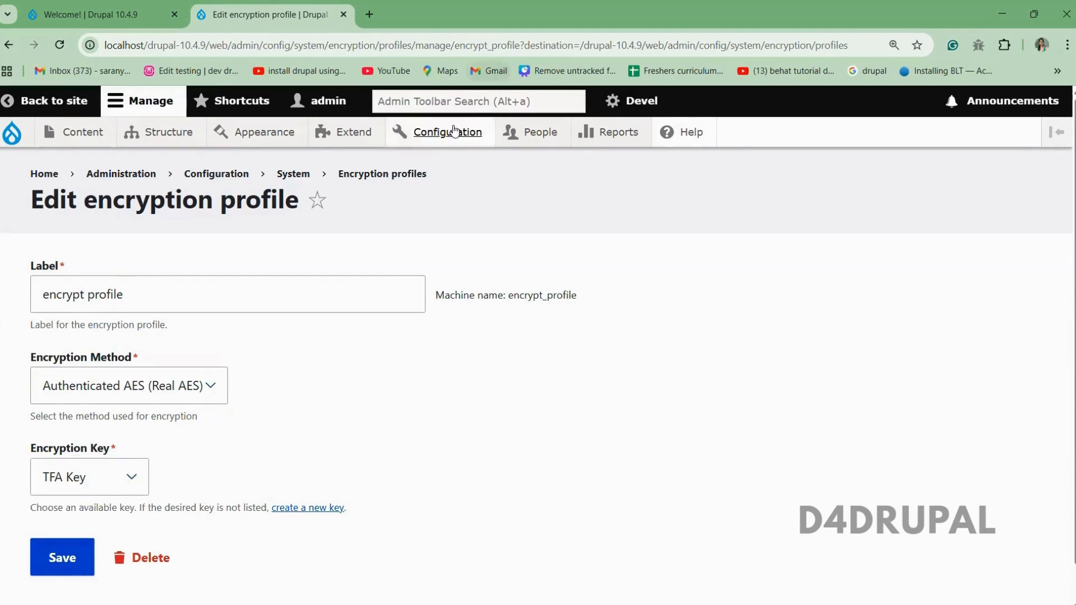
# Open the Two-factor Authentication settings in the People configuration.
pyautogui.moveTo(453, 138)
pyautogui.moveTo(456, 199)
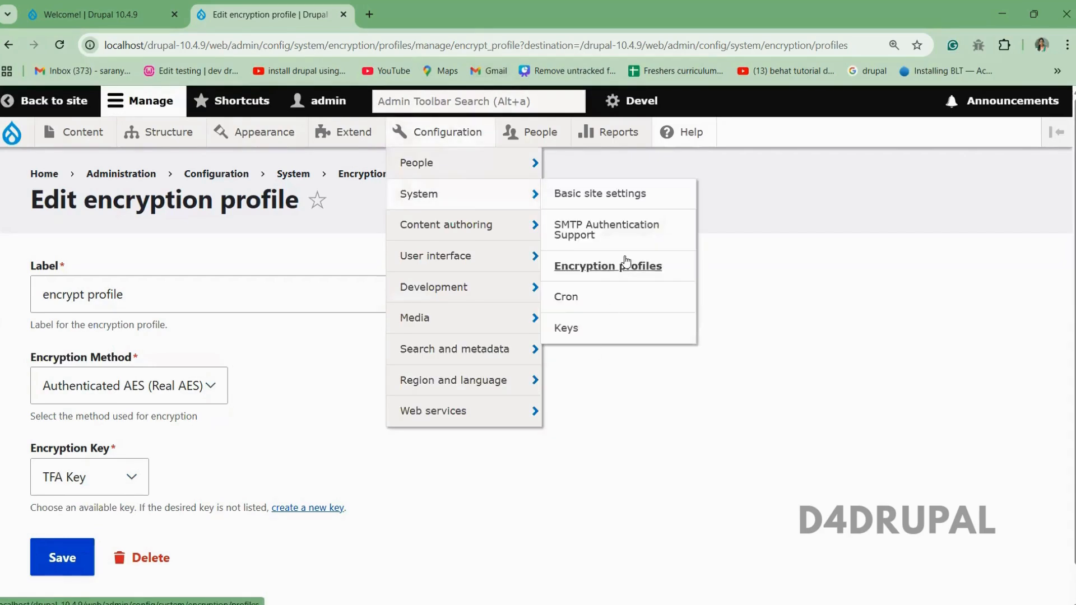
pyautogui.moveTo(504, 163)
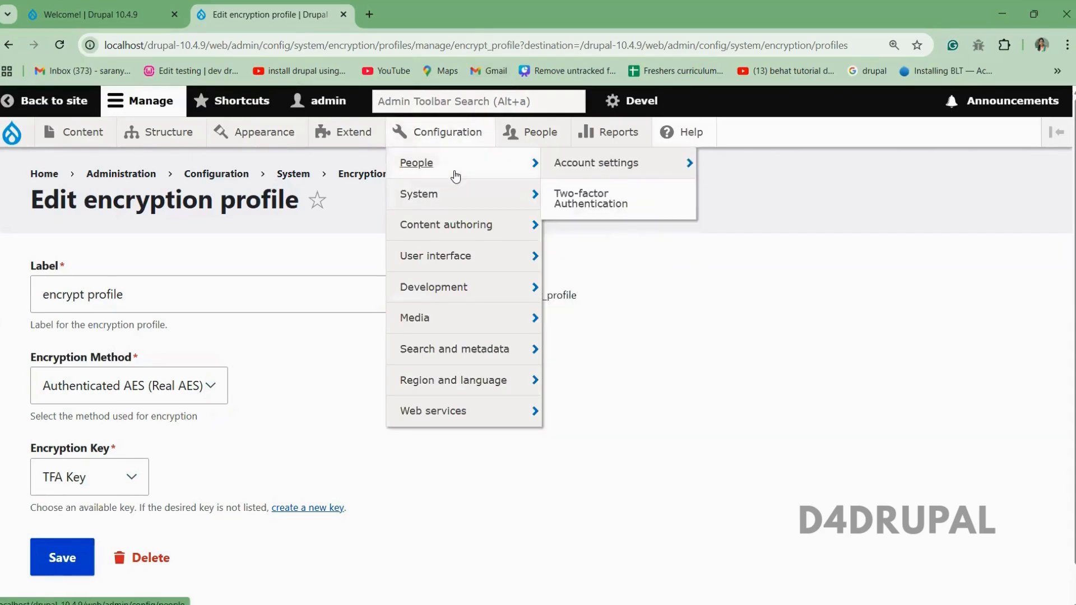
pyautogui.click(587, 187)
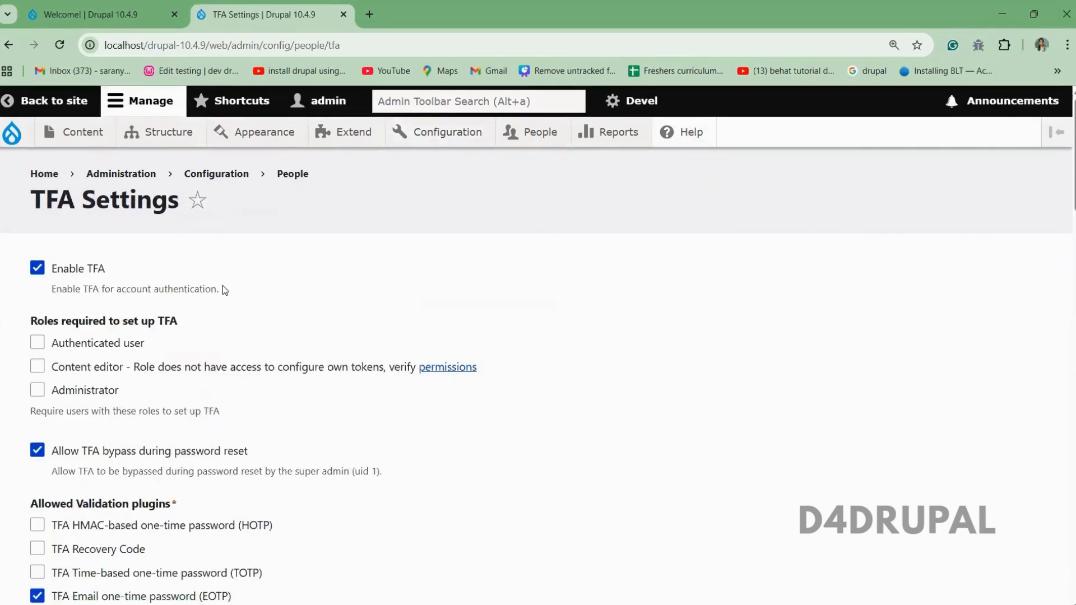
# Examine the Enable TFA option and the list of roles required to set up TFA.
pyautogui.moveTo(223, 284); pyautogui.dragTo(41, 242)
pyautogui.click(249, 335)
pyautogui.moveTo(14, 323); pyautogui.dragTo(166, 390)
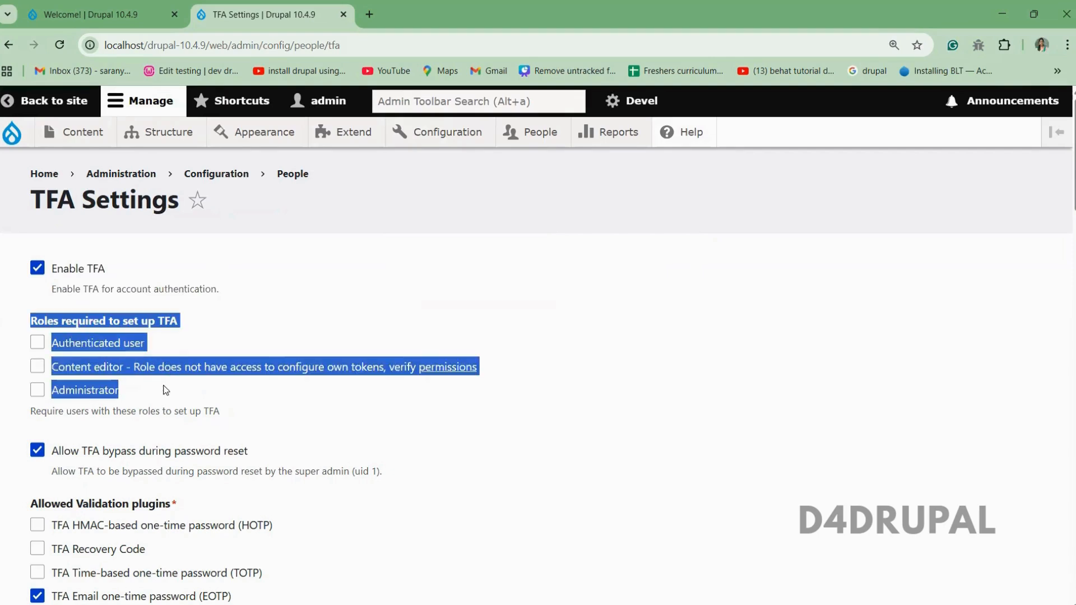
pyautogui.click(180, 387)
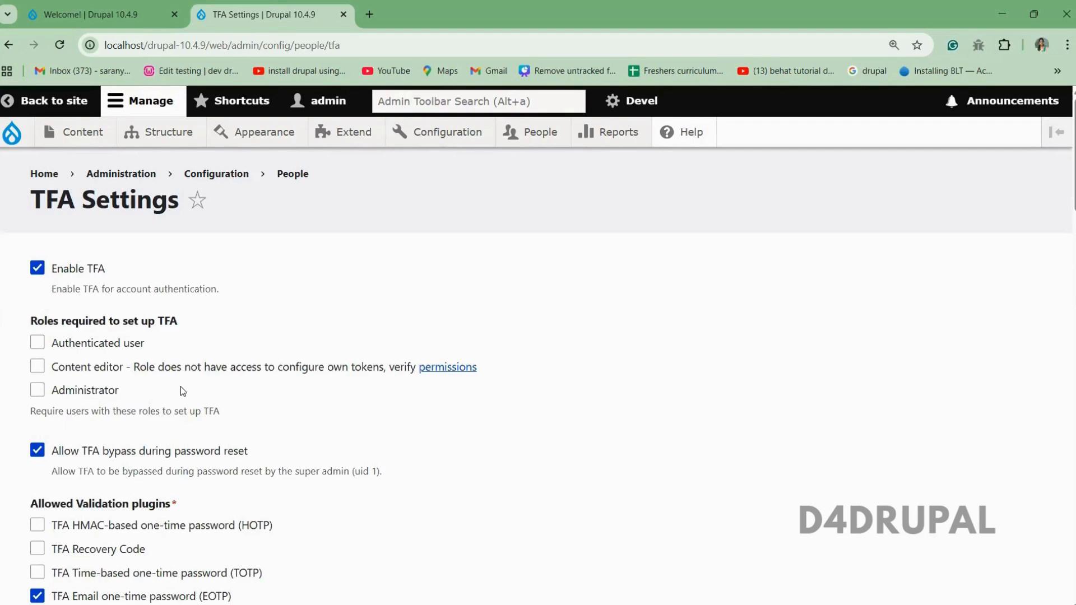
# Require TFA setup for the Authenticated user, Content editor and Administrator roles.
pyautogui.click(77, 346)
pyautogui.click(97, 371)
pyautogui.click(107, 392)
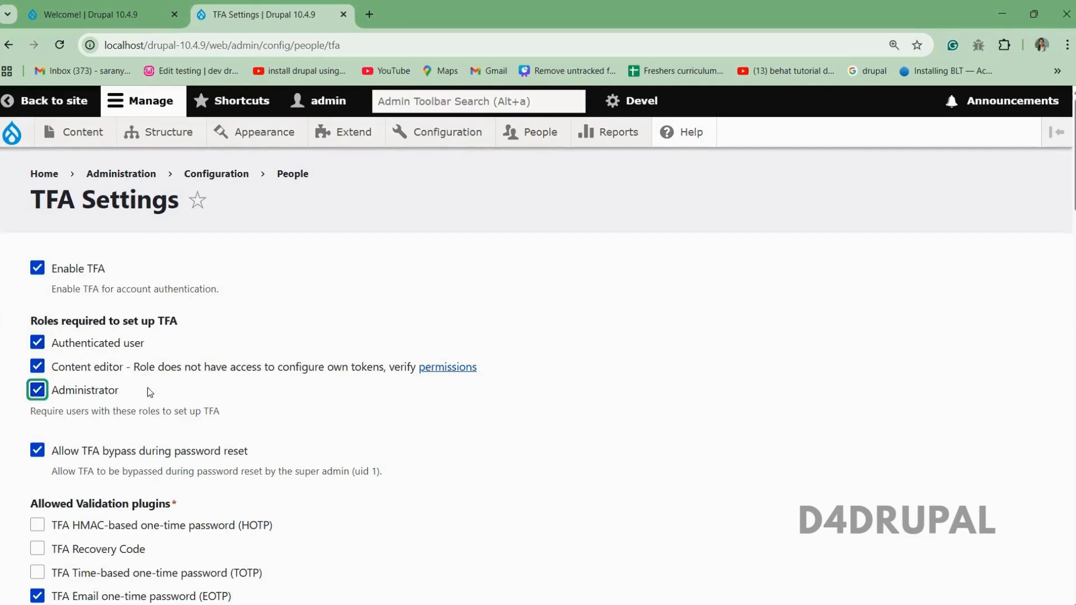
pyautogui.moveTo(147, 388); pyautogui.dragTo(3, 294)
pyautogui.click(219, 383)
pyautogui.moveTo(167, 391); pyautogui.dragTo(92, 346)
pyautogui.click(383, 301)
# Open the People permissions page in a new browser tab.
pyautogui.moveTo(529, 132)
pyautogui.moveTo(557, 224)
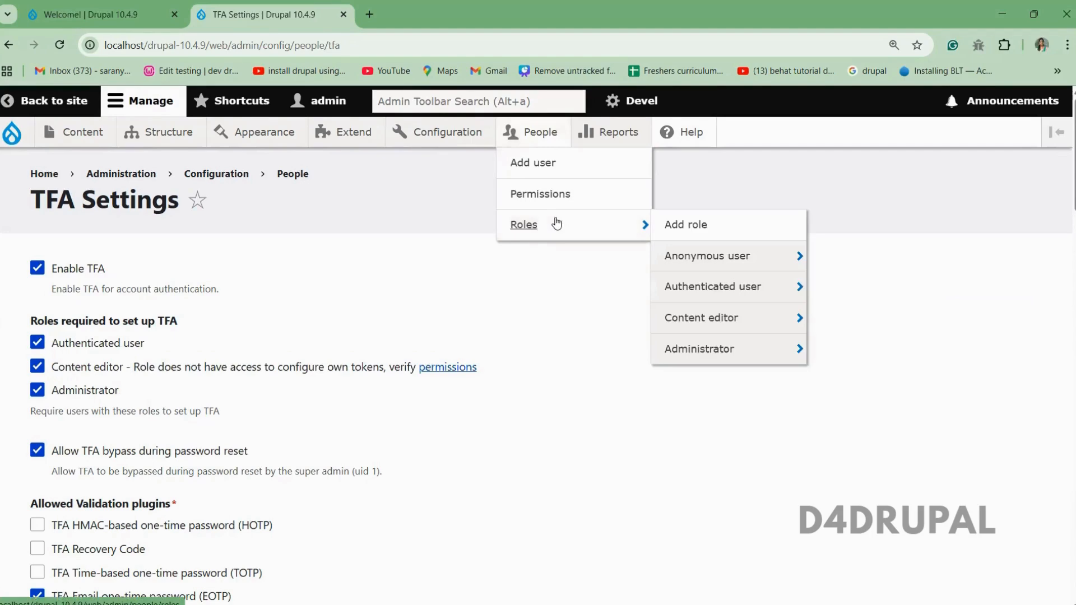
pyautogui.rightClick(563, 199)
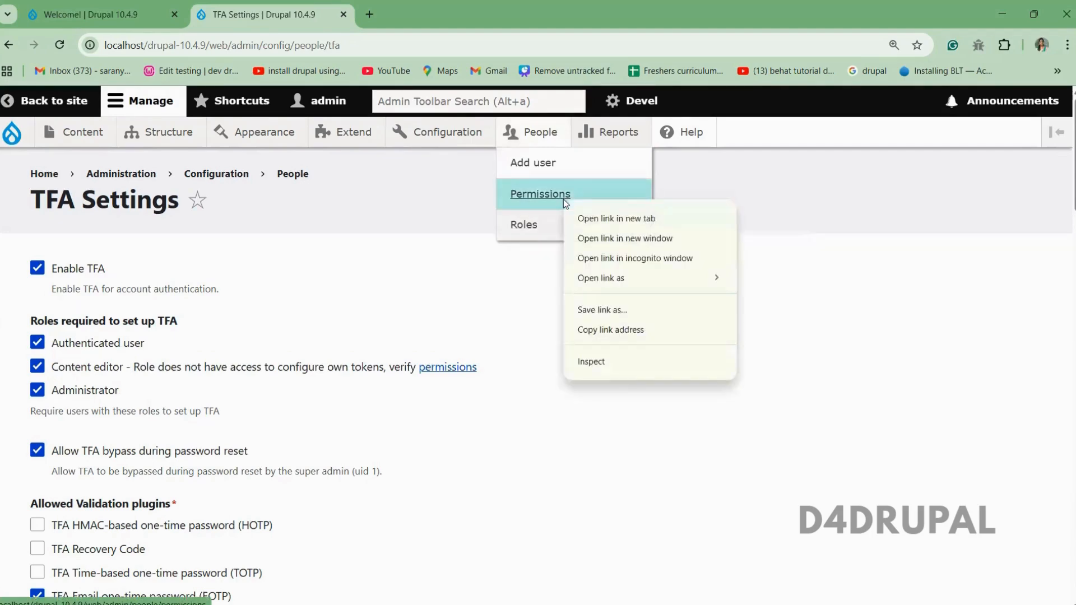
pyautogui.click(594, 218)
pyautogui.click(447, 23)
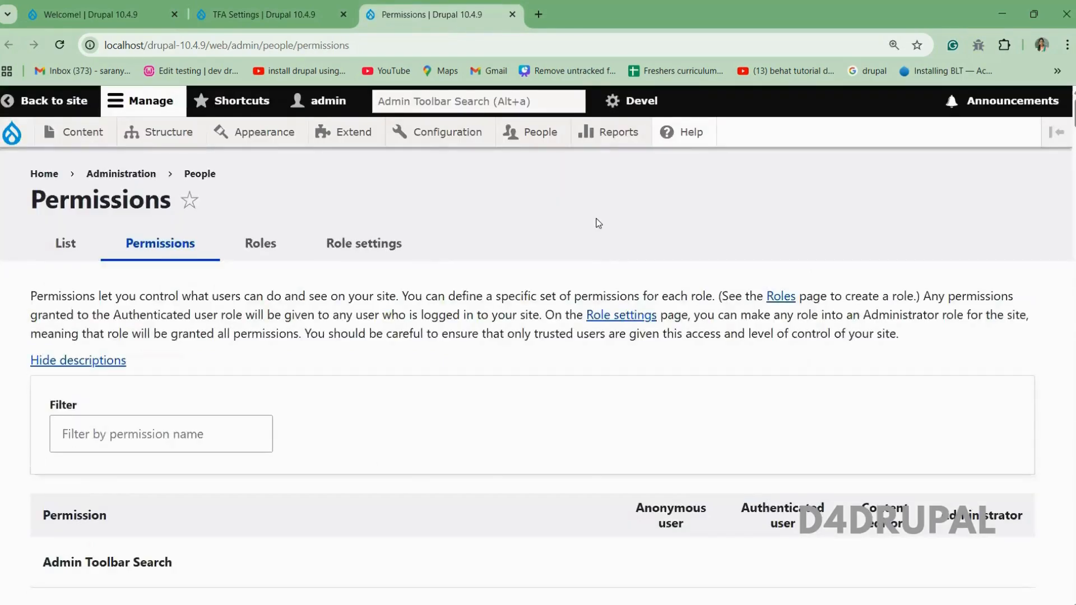
# Search the permissions page for "tfa" and examine the "Set up TFA for account" permission across the roles.
pyautogui.hotkey('ctrl', 'f')
pyautogui.write('tf')
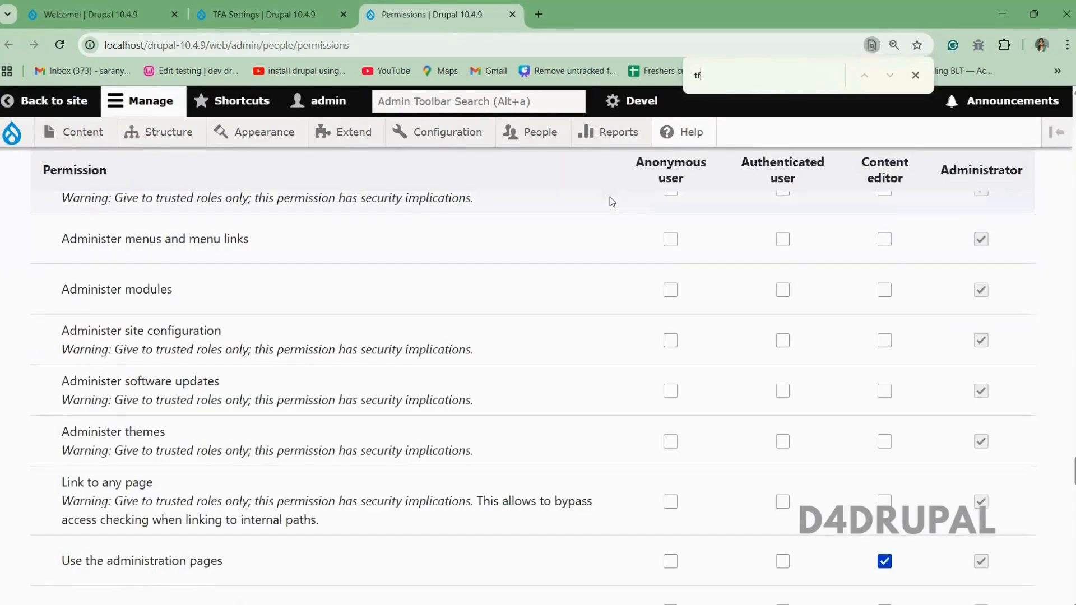
pyautogui.write('a')
pyautogui.press('Escape')
pyautogui.scroll(-1, 609, 197)
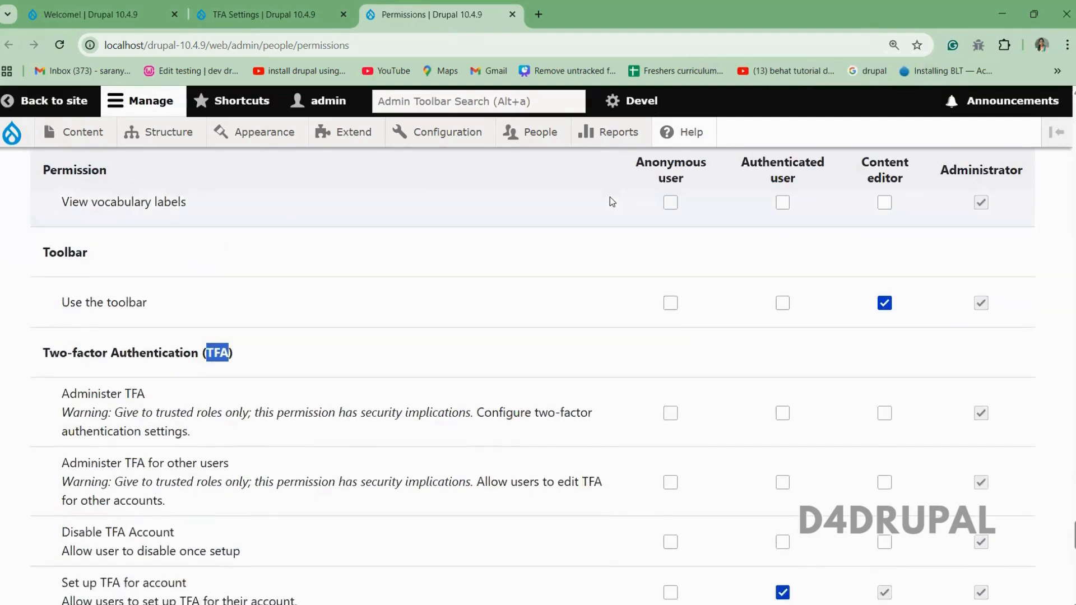
pyautogui.scroll(-3, 610, 201)
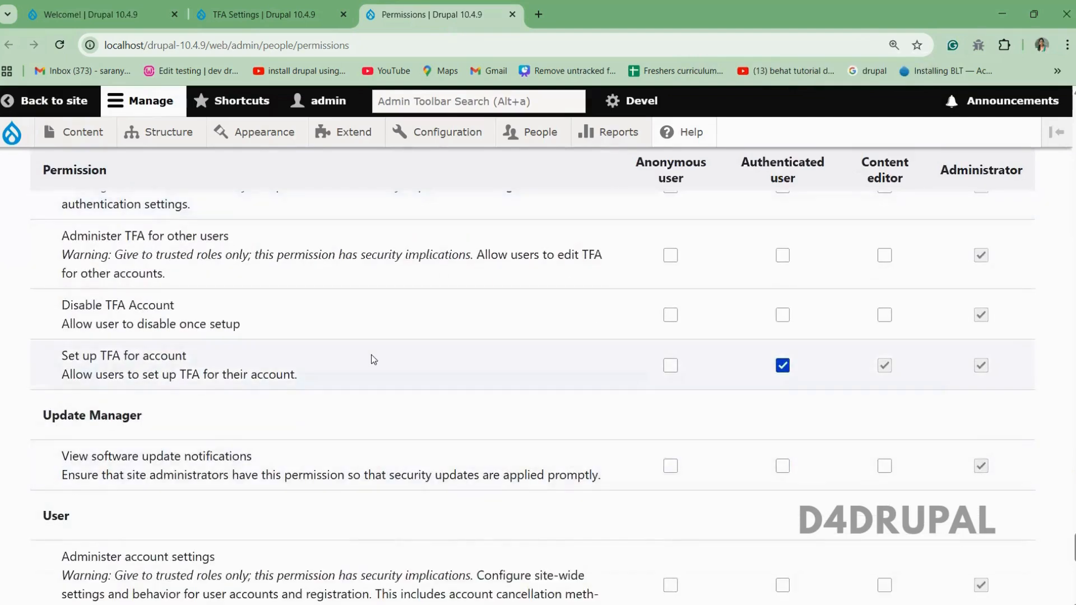
pyautogui.moveTo(128, 356); pyautogui.dragTo(62, 375)
pyautogui.click(63, 370)
pyautogui.click(547, 370)
# Return to TFA Settings and review the required roles and the option allowing TFA bypass during password reset.
pyautogui.click(233, 12)
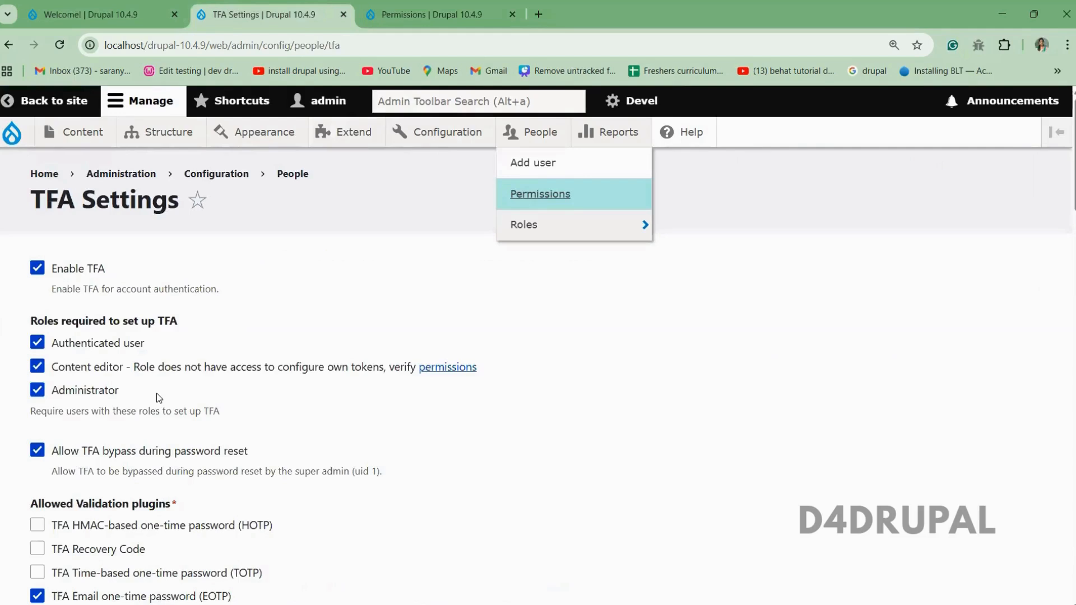
pyautogui.moveTo(159, 398); pyautogui.dragTo(45, 341)
pyautogui.click(306, 317)
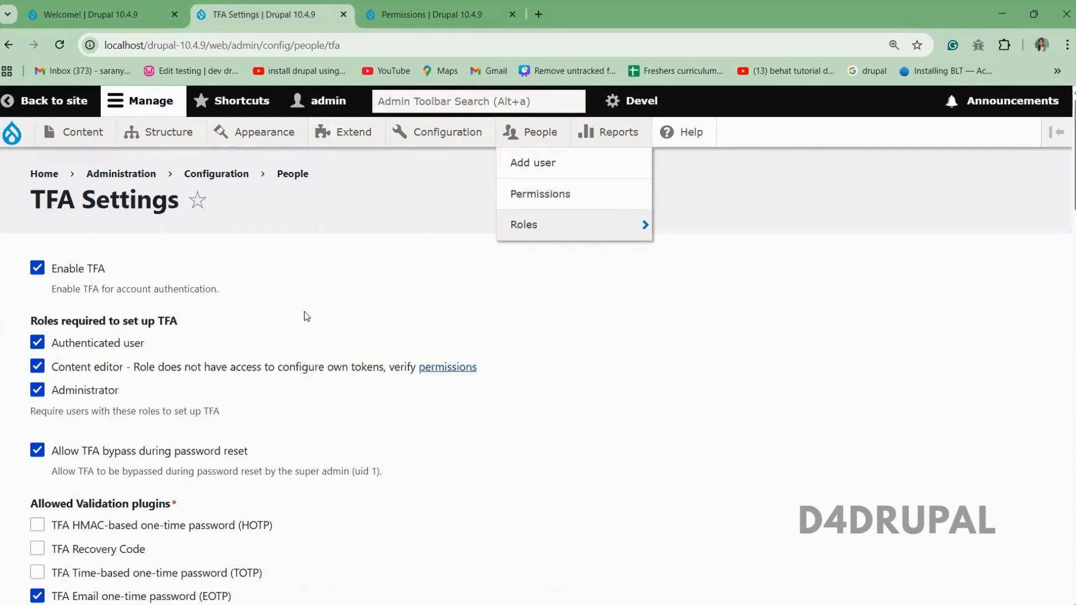
pyautogui.scroll(-1, 305, 311)
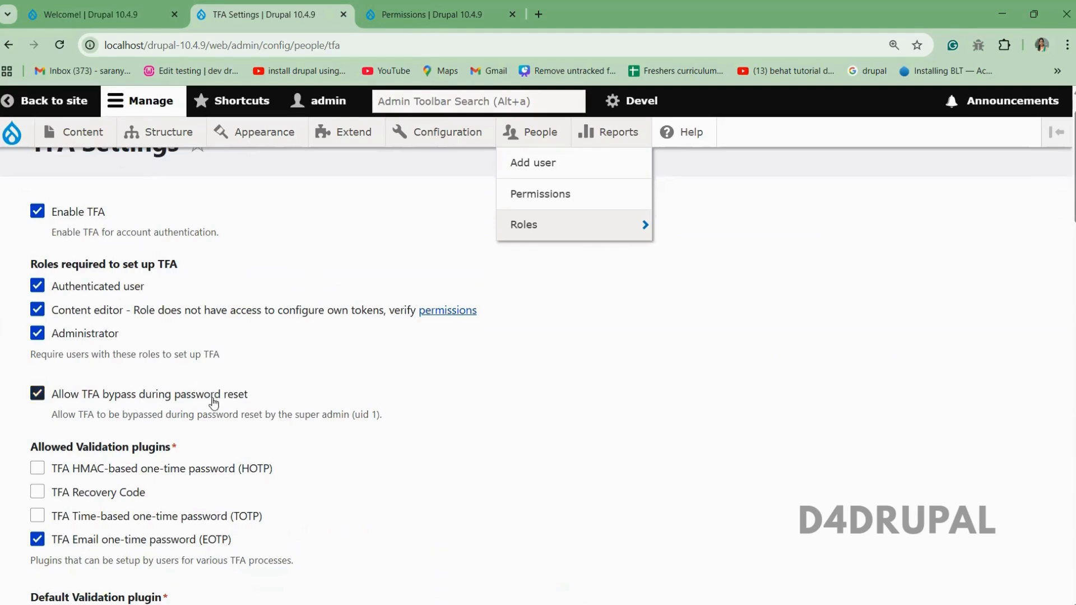
pyautogui.moveTo(52, 414); pyautogui.dragTo(334, 415)
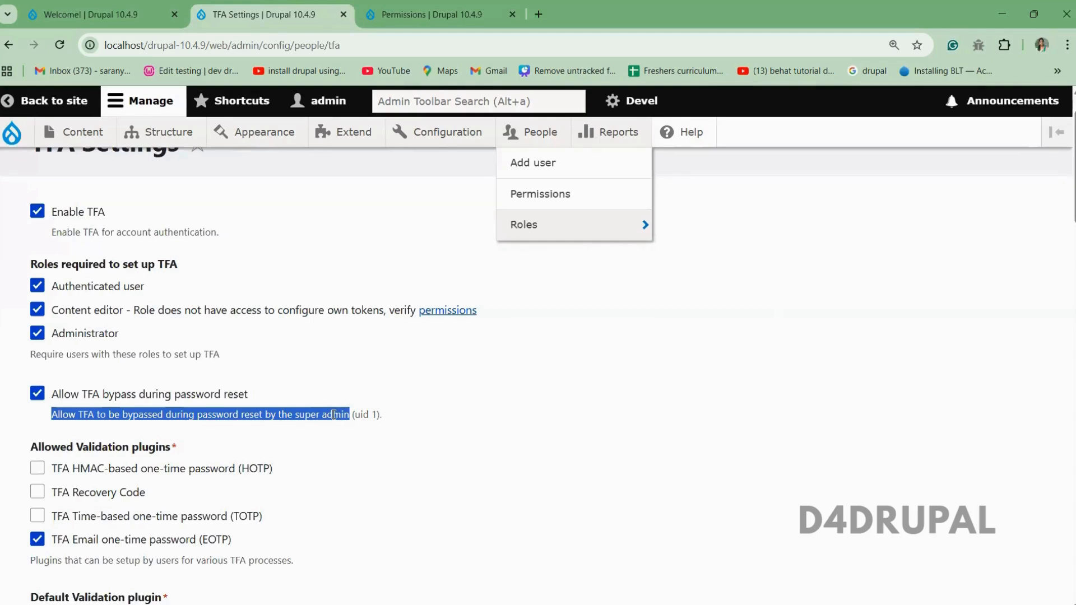
# Examine the allowed validation plugins, especially TFA Email one-time password (EOTP).
pyautogui.scroll(-3, 334, 415)
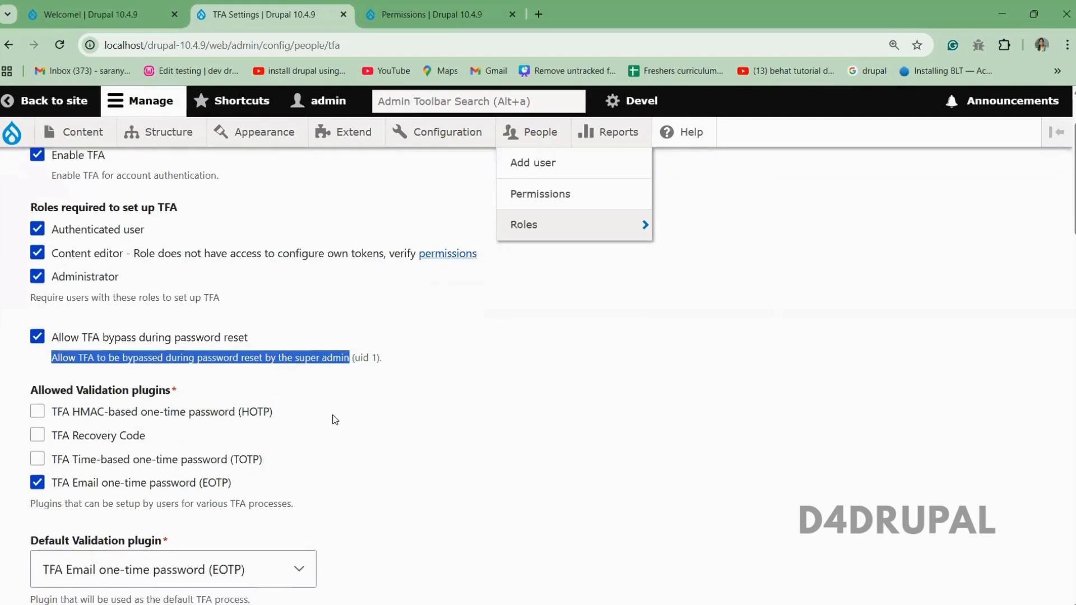
pyautogui.scroll(-1, 335, 420)
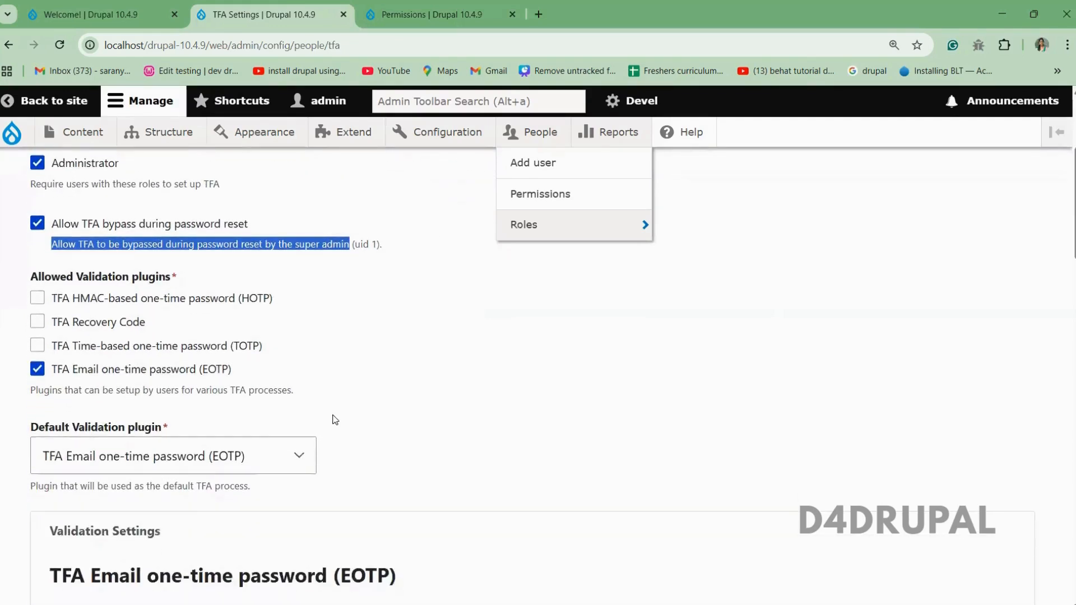
pyautogui.click(130, 277)
pyautogui.doubleClick(134, 277)
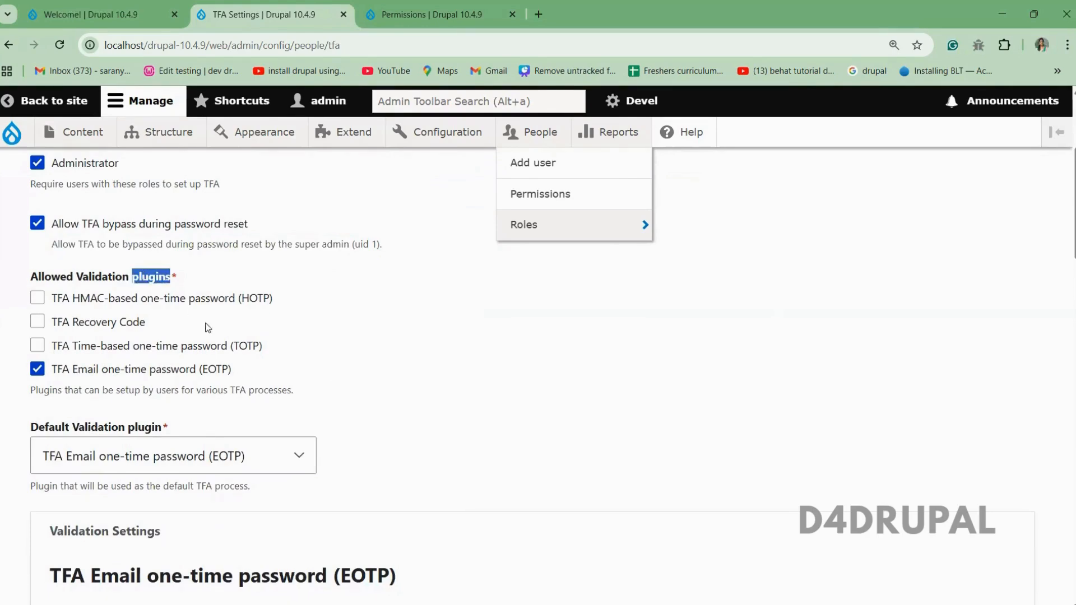
pyautogui.moveTo(246, 368); pyautogui.dragTo(133, 380)
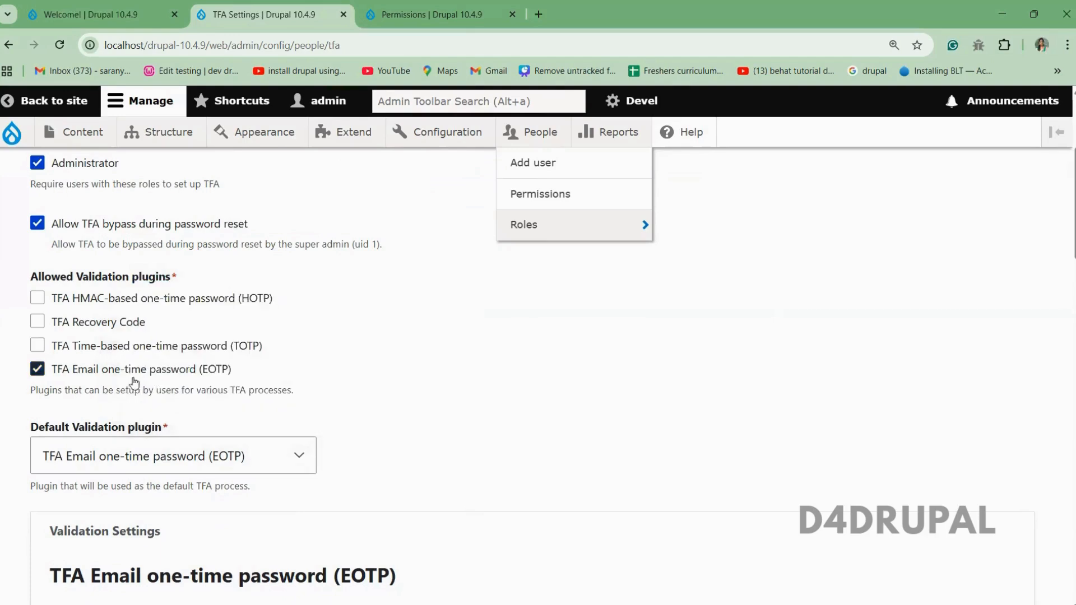
pyautogui.click(135, 369)
pyautogui.click(136, 370)
pyautogui.moveTo(223, 375); pyautogui.dragTo(205, 381)
pyautogui.click(288, 381)
# Check the default validation plugin choices against the allowed validation plugins and view the EOTP validation settings.
pyautogui.scroll(-1, 288, 381)
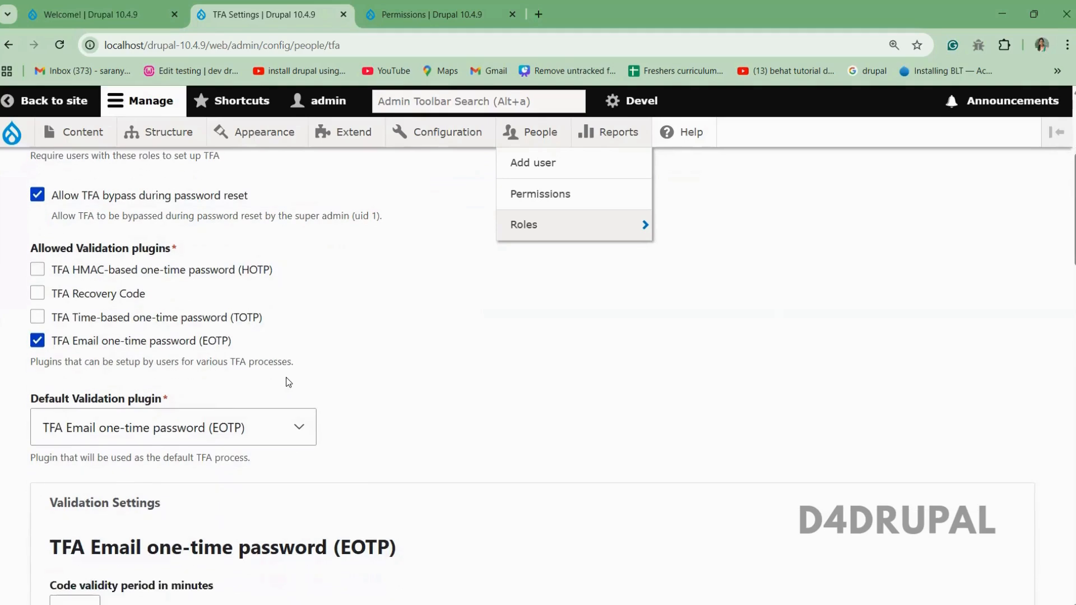
pyautogui.click(232, 440)
pyautogui.click(464, 387)
pyautogui.scroll(-1, 465, 389)
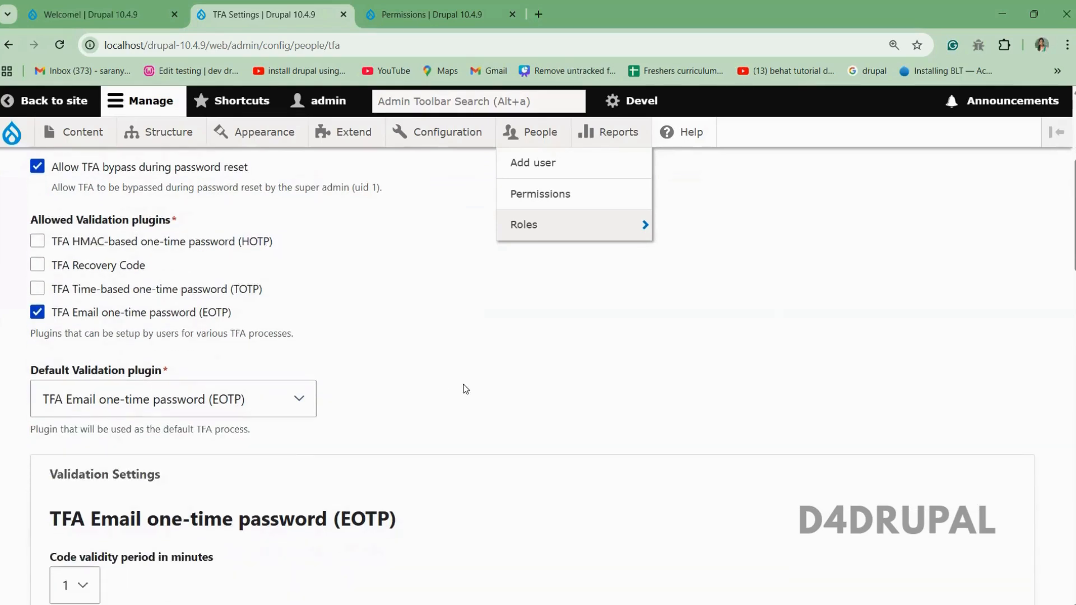
pyautogui.scroll(-1, 465, 389)
pyautogui.click(119, 257)
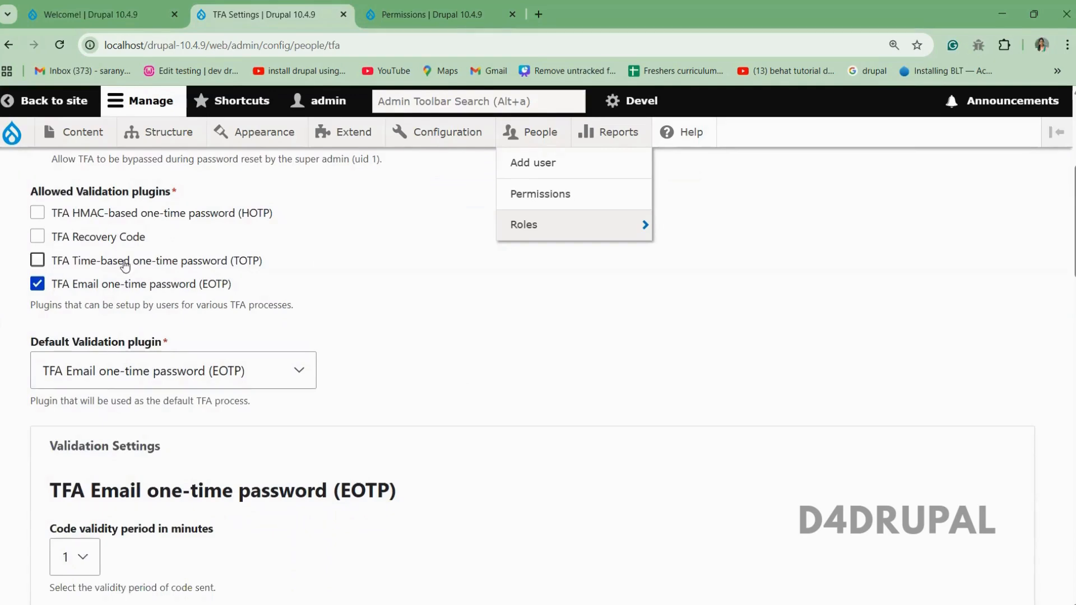
# Try allowing the TOTP and Recovery Code validation plugins alongside EOTP, and check the default validation plugin choices.
pyautogui.click(109, 238)
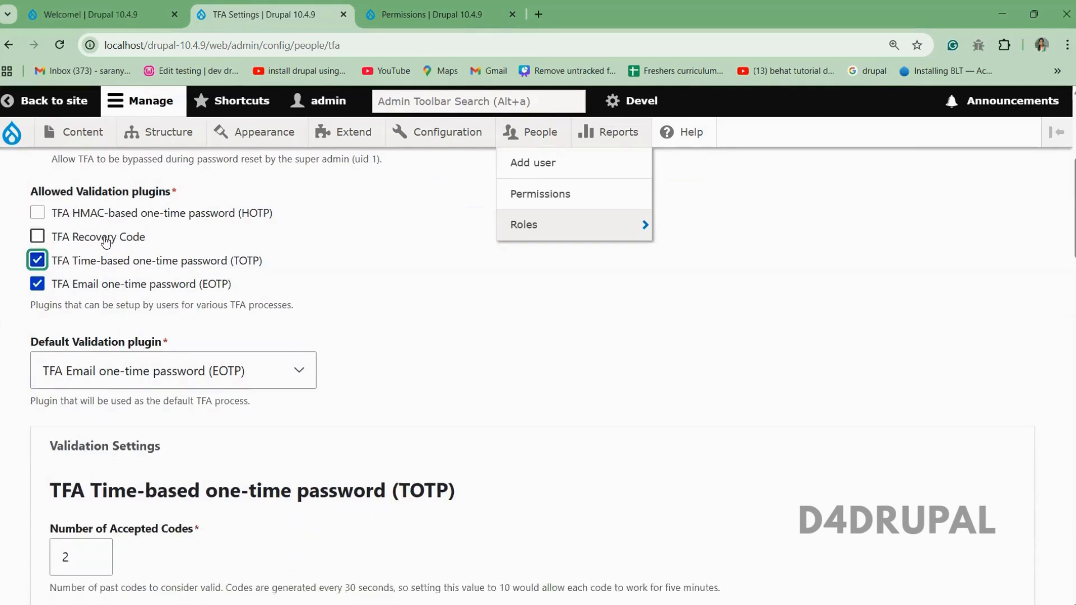
pyautogui.click(132, 260)
pyautogui.click(114, 241)
pyautogui.click(191, 370)
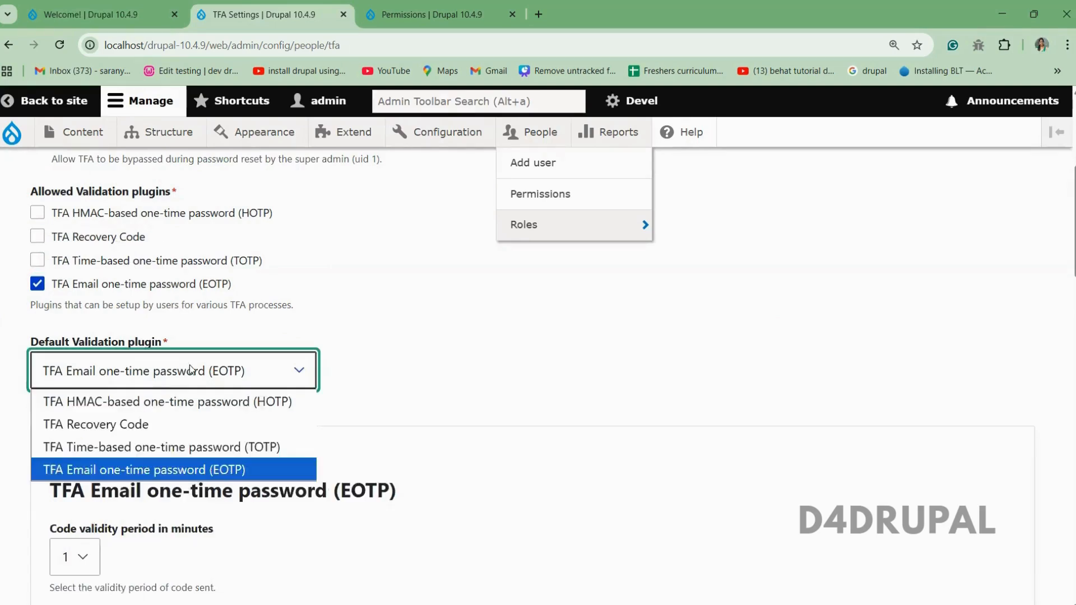
pyautogui.click(192, 370)
pyautogui.click(416, 337)
# Set the code validity period for TFA Email one-time password (EOTP) to 10 minutes.
pyautogui.scroll(-4, 416, 338)
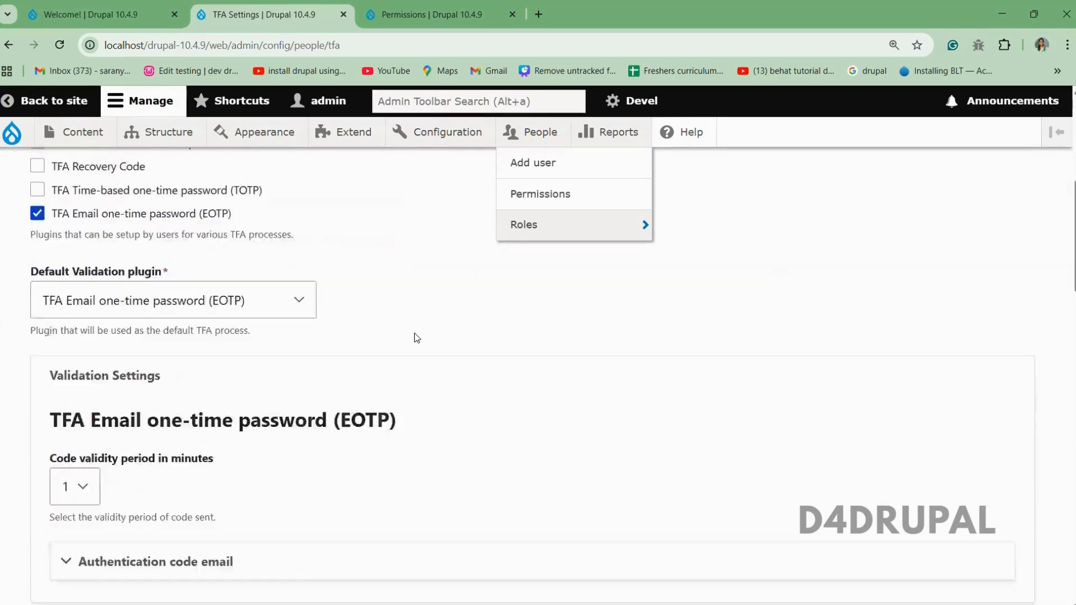
pyautogui.scroll(1, 417, 338)
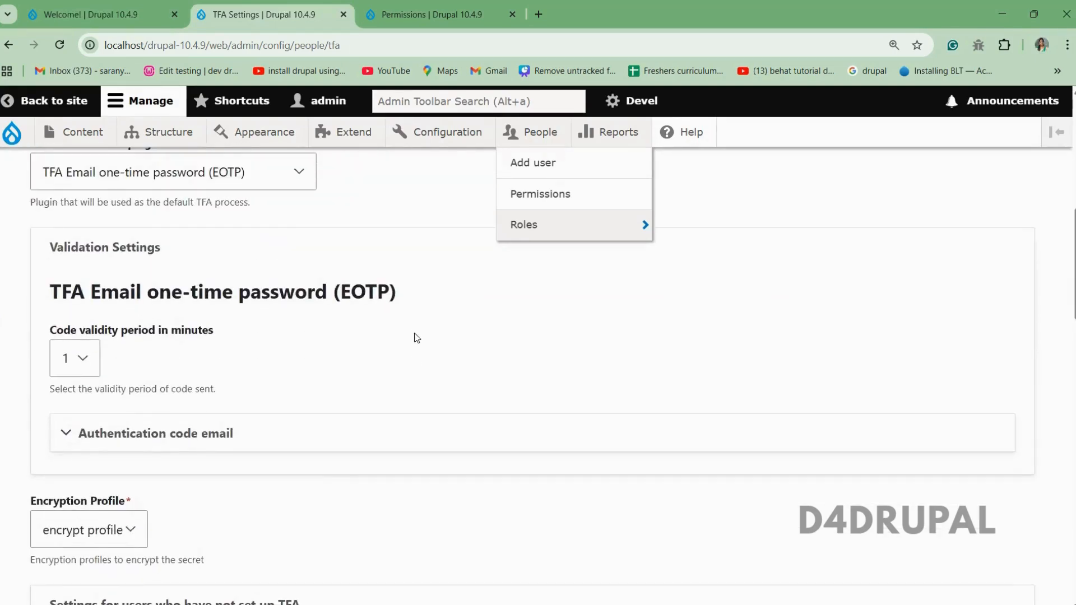
pyautogui.moveTo(176, 290); pyautogui.dragTo(386, 283)
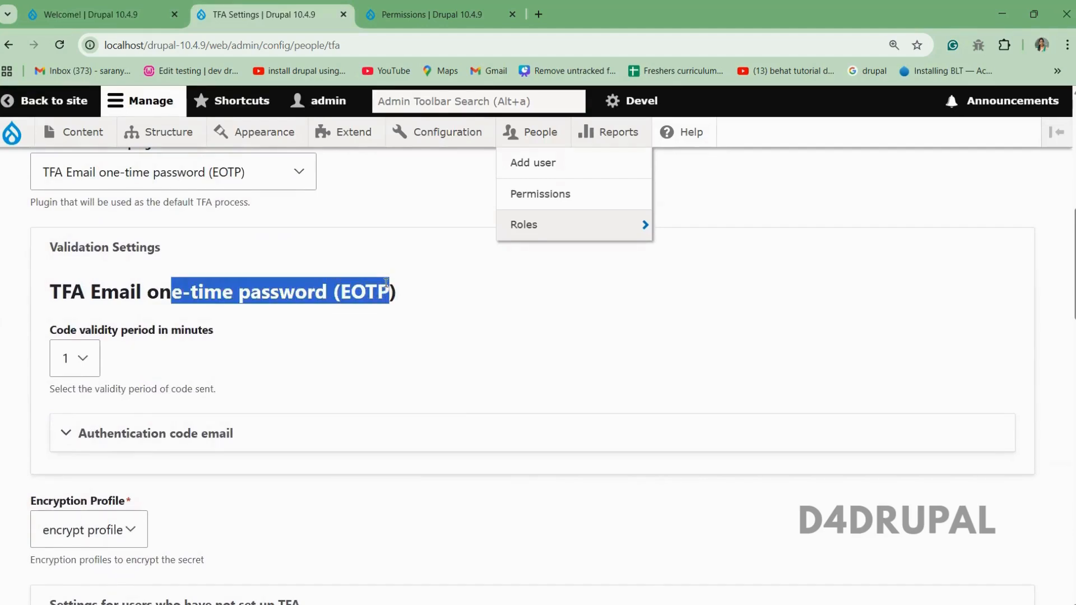
pyautogui.click(253, 367)
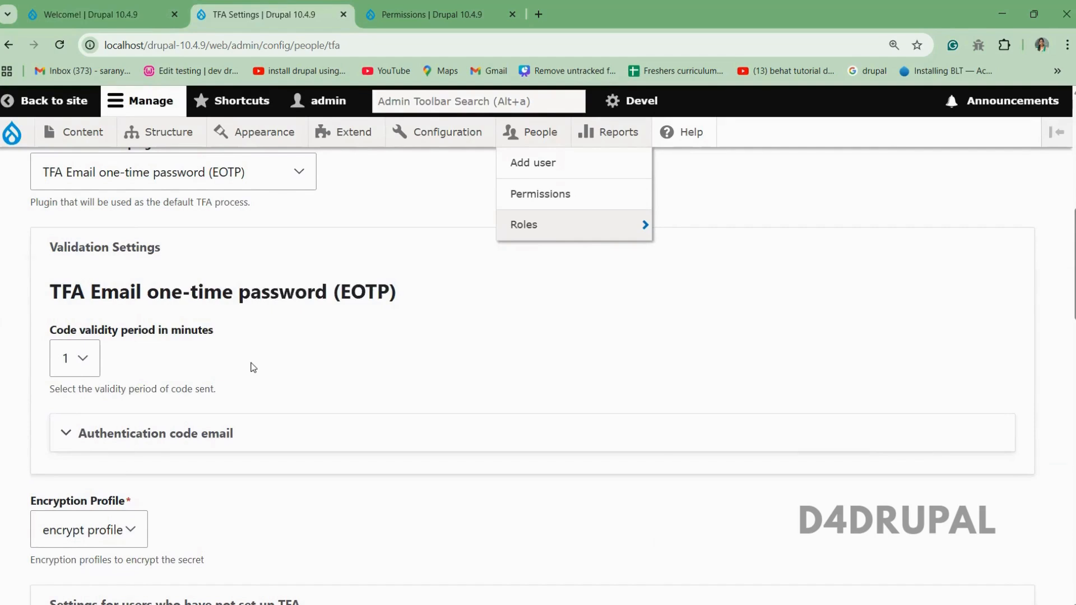
pyautogui.click(79, 363)
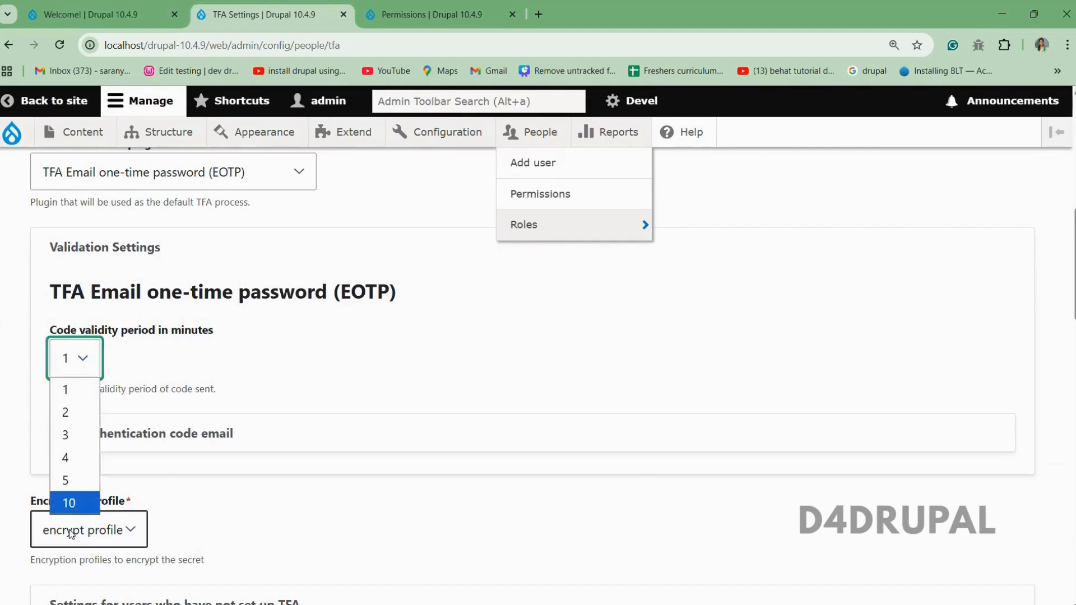
pyautogui.click(84, 504)
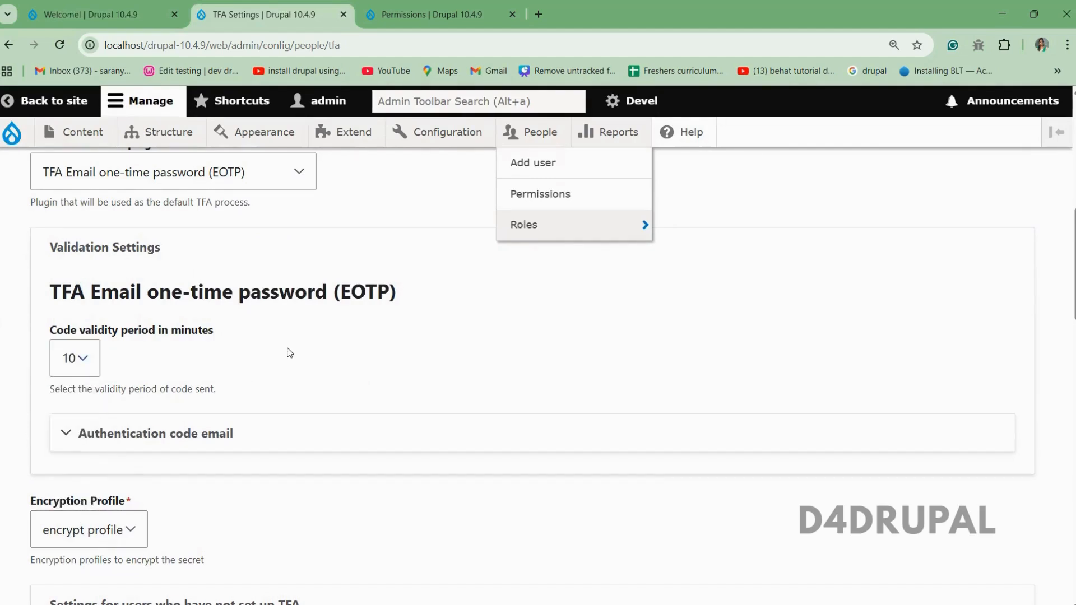
# Review the subject, body and tokens of the authentication code email, and check the encryption profile selection.
pyautogui.scroll(-2, 290, 353)
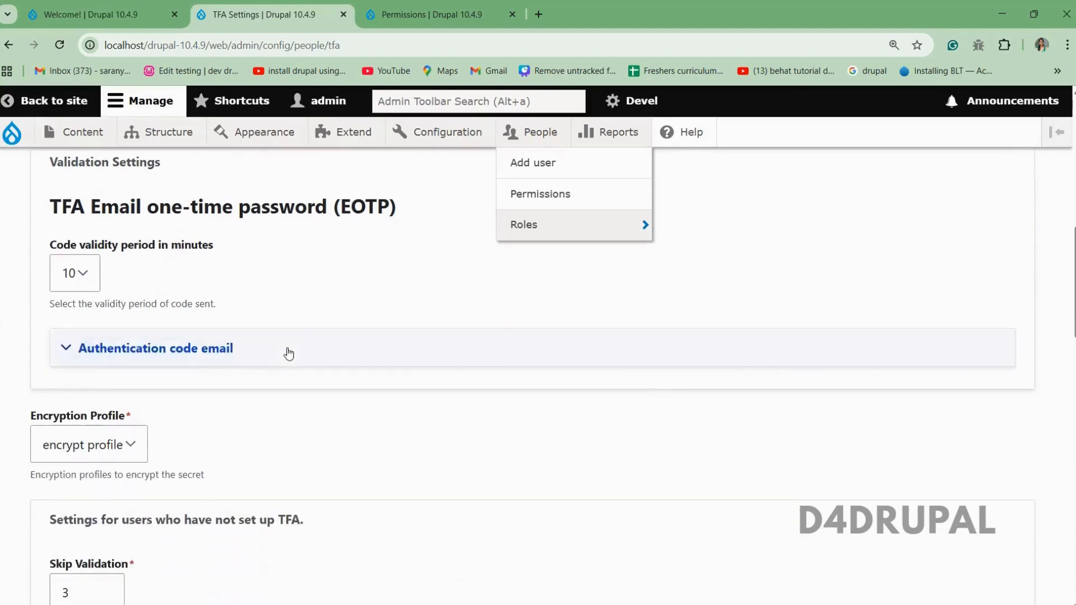
pyautogui.click(218, 348)
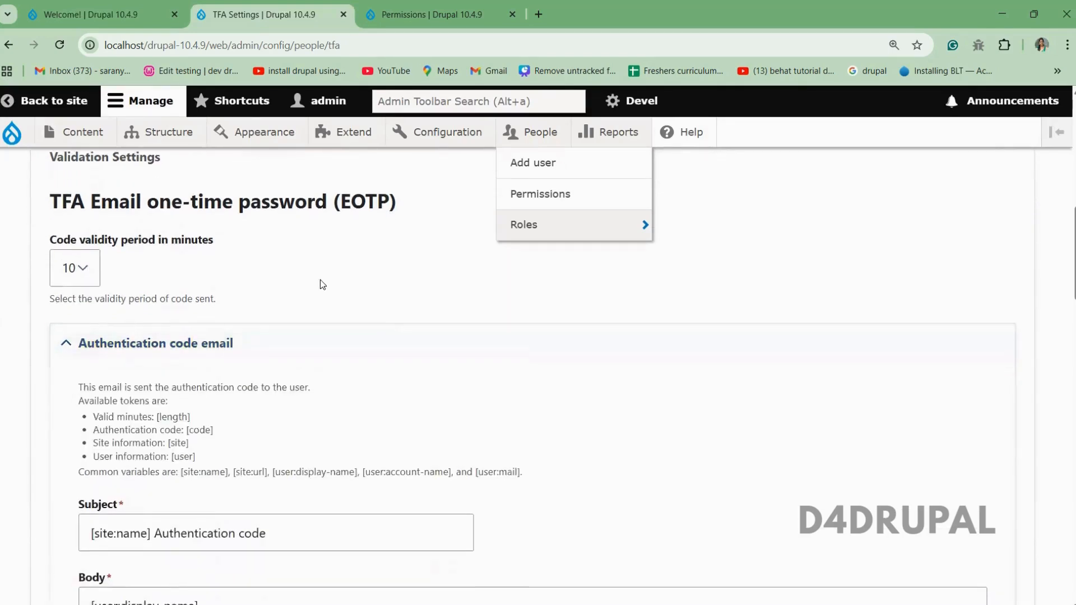
pyautogui.scroll(-3, 320, 280)
pyautogui.scroll(-1, 321, 280)
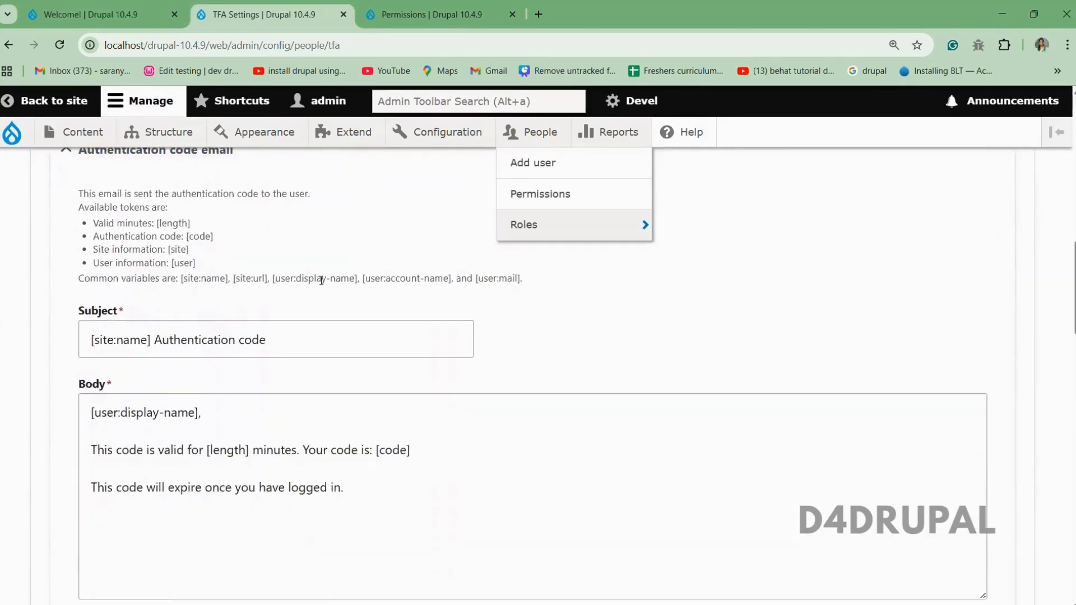
pyautogui.scroll(-7, 321, 280)
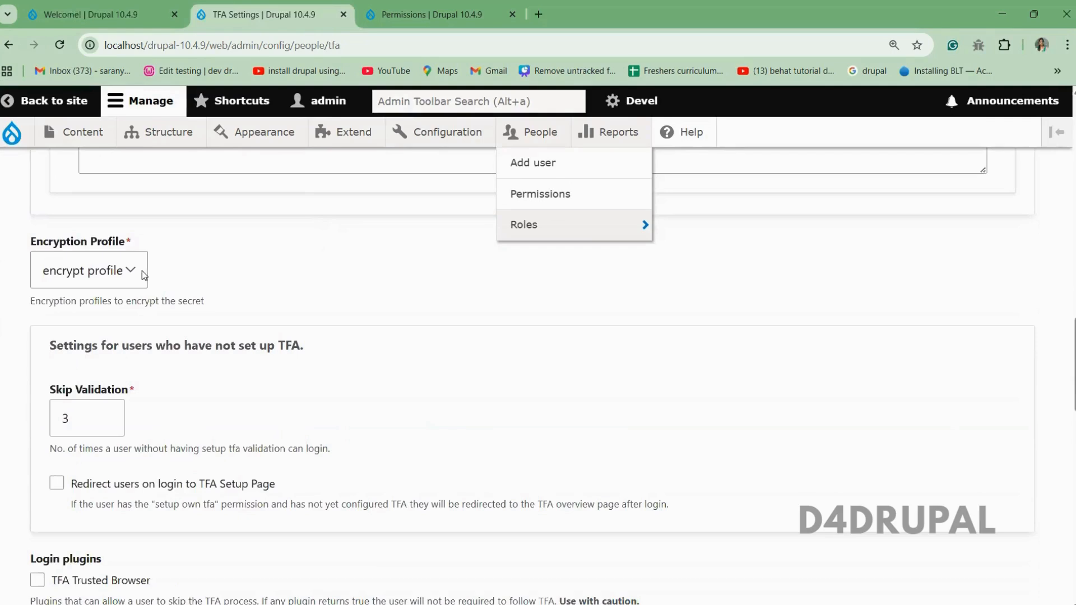
pyautogui.click(142, 270)
pyautogui.click(216, 272)
# Review the Skip Validation limit for users without TFA and enable redirecting users on login to the TFA Setup Page.
pyautogui.scroll(-1, 174, 271)
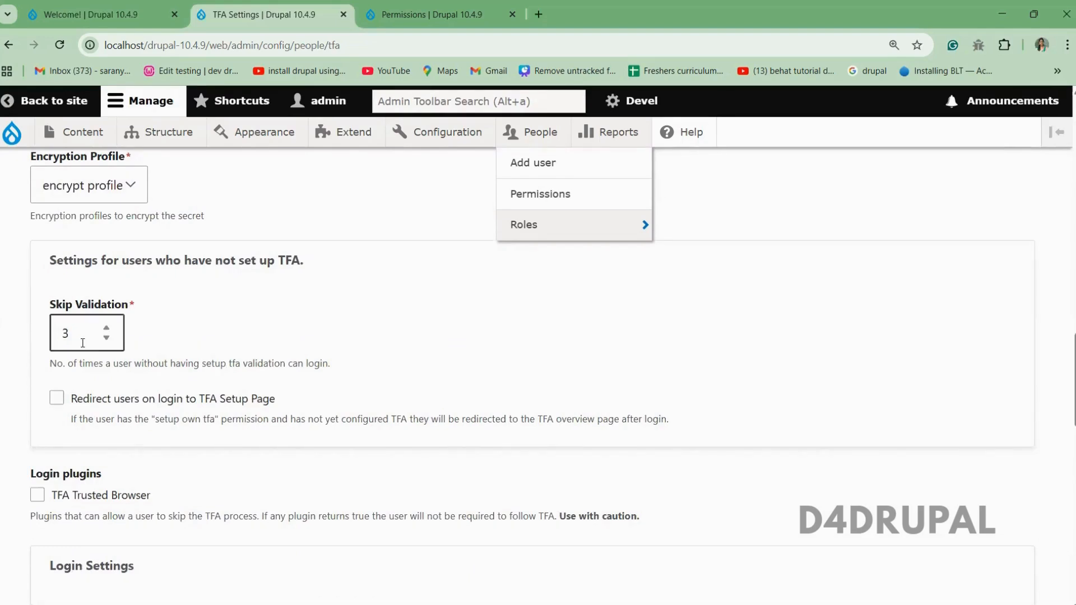
pyautogui.moveTo(90, 346); pyautogui.dragTo(51, 345)
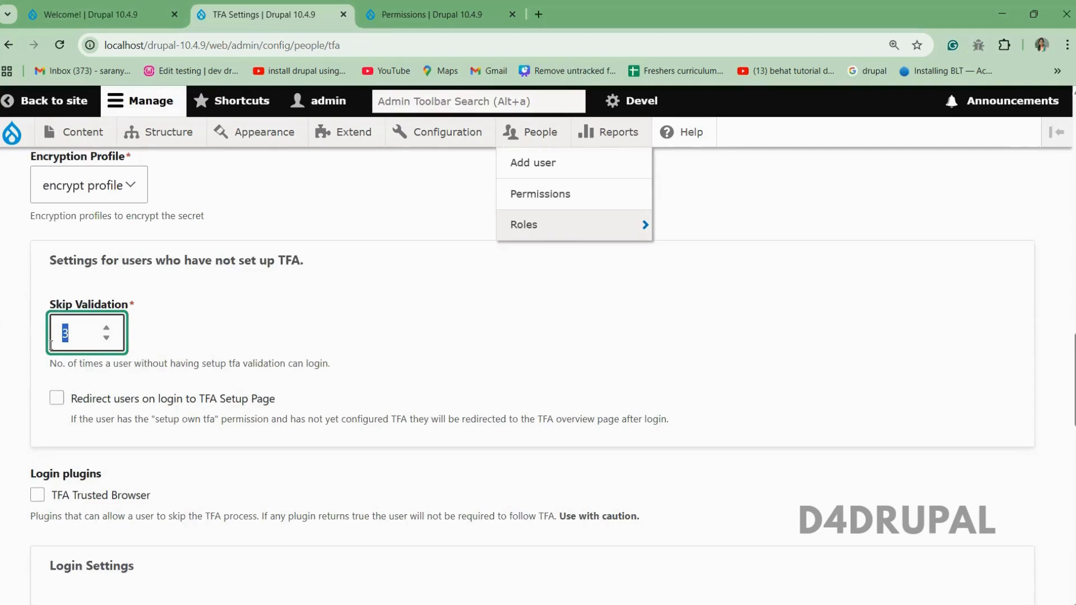
pyautogui.doubleClick(151, 364)
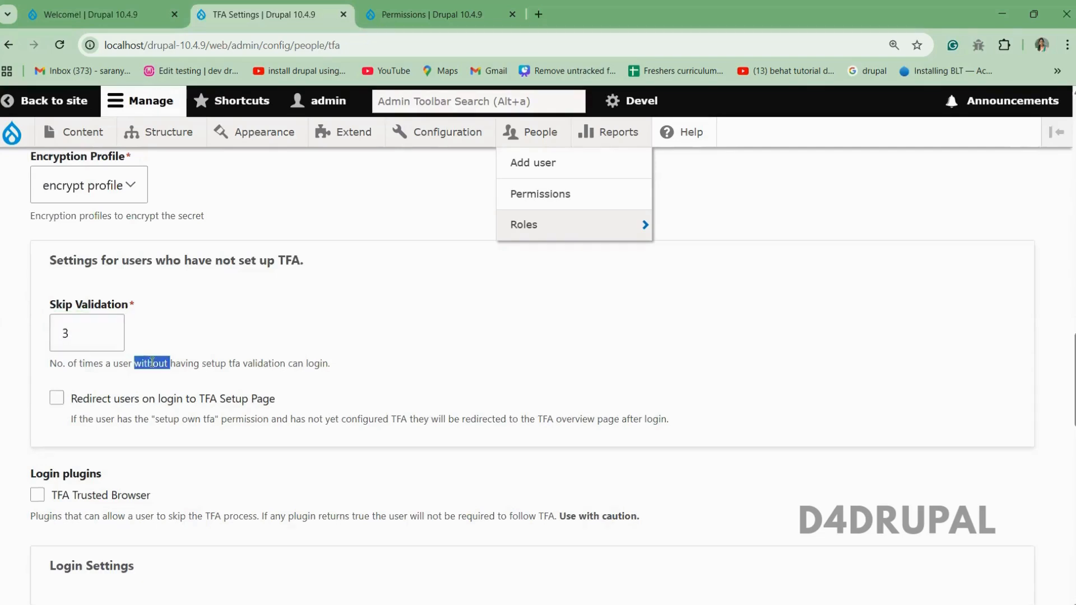
pyautogui.click(210, 359)
pyautogui.click(90, 339)
pyautogui.moveTo(77, 335); pyautogui.dragTo(23, 348)
pyautogui.click(312, 318)
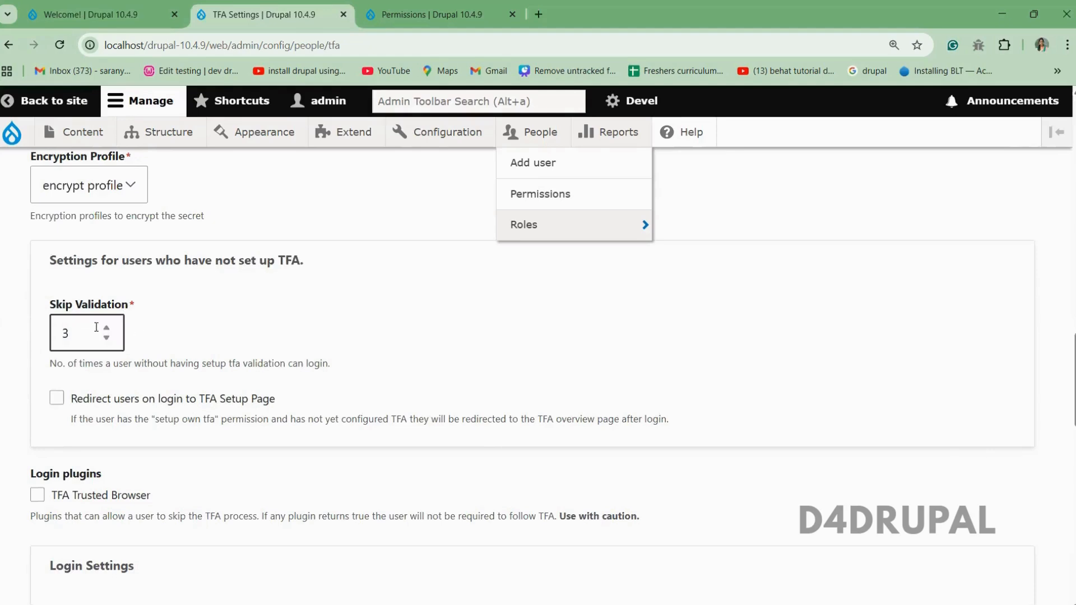
pyautogui.moveTo(97, 327); pyautogui.dragTo(35, 331)
pyautogui.click(219, 331)
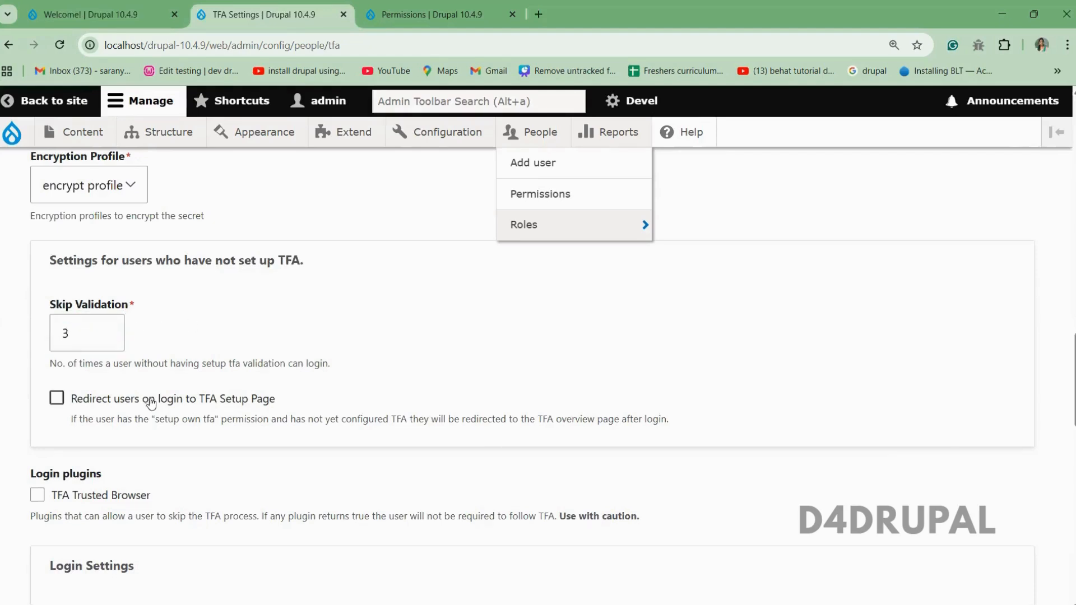
pyautogui.click(211, 400)
# Read the login plugins caution and try enabling the TFA Trusted Browser plugin.
pyautogui.scroll(-2, 440, 400)
pyautogui.scroll(-2, 439, 405)
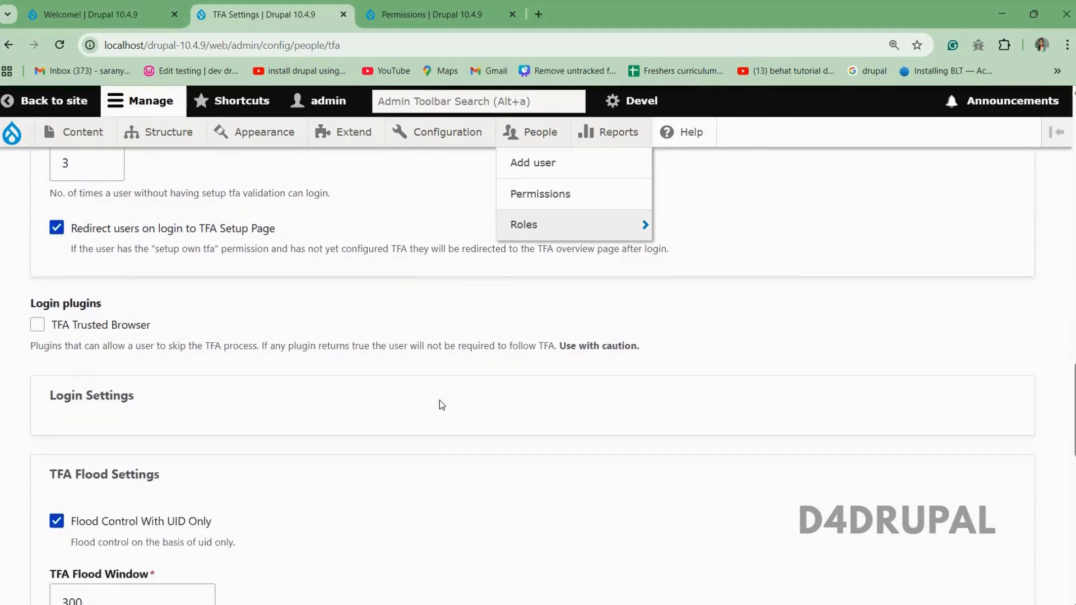
pyautogui.moveTo(639, 340); pyautogui.dragTo(409, 337)
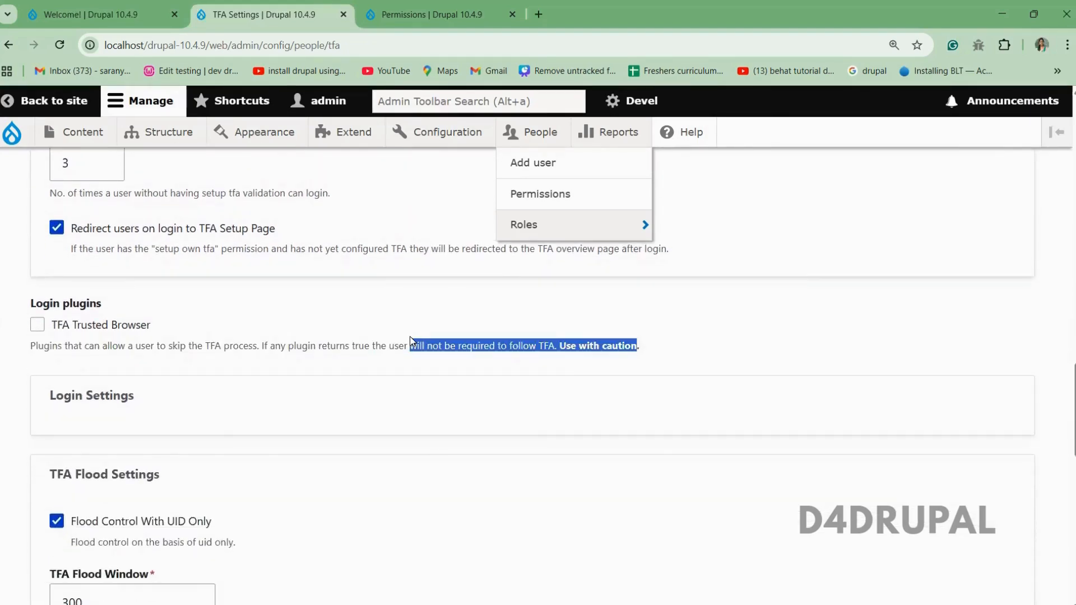
pyautogui.click(409, 336)
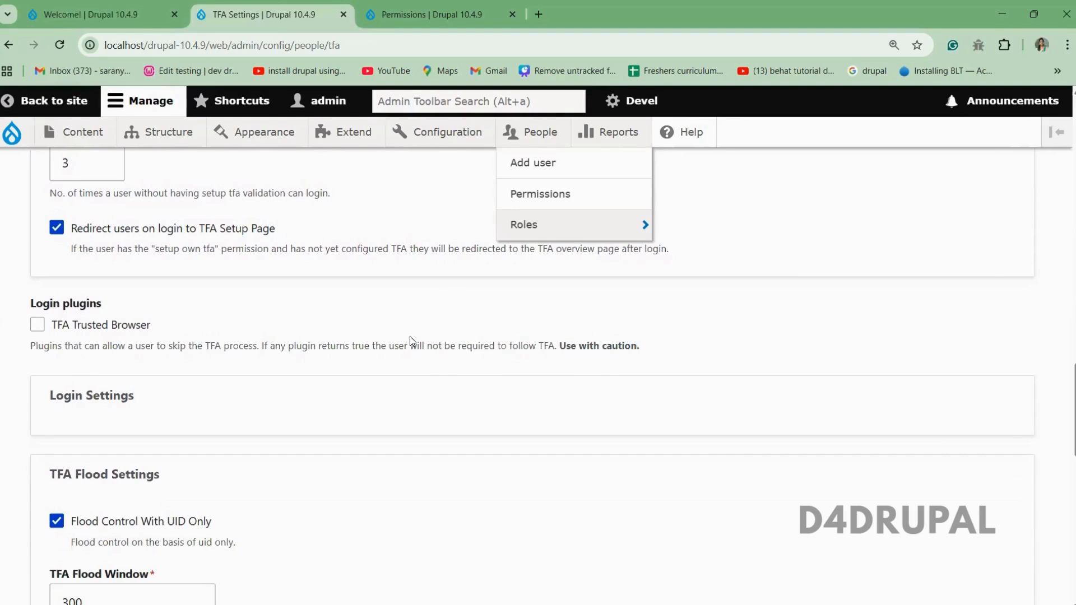
pyautogui.click(108, 329)
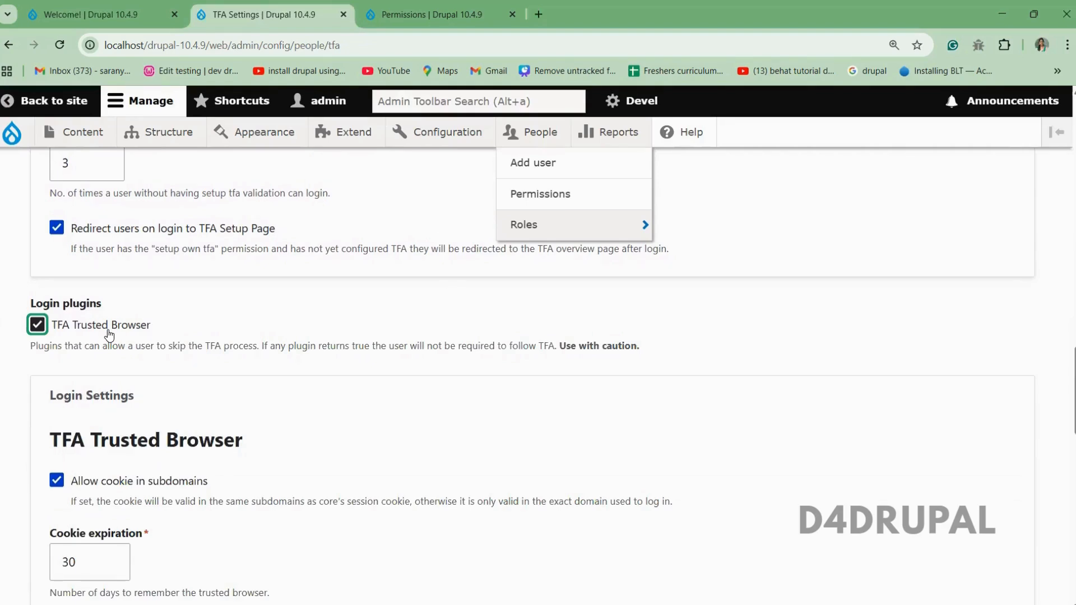
pyautogui.click(109, 334)
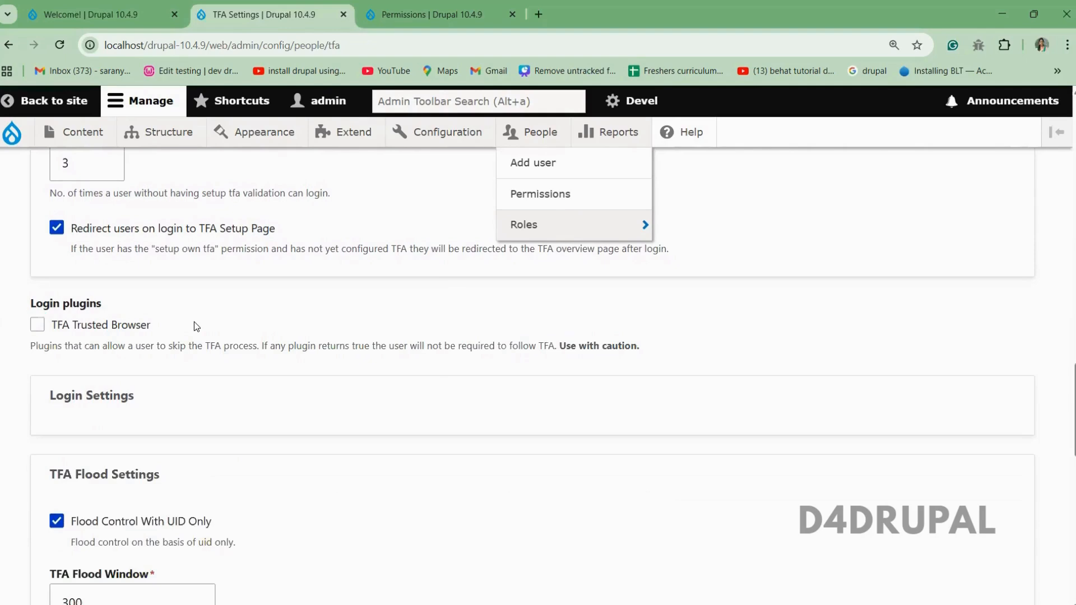
# Examine the TFA Flood Window and TFA Flood Threshold values in the TFA Flood Settings.
pyautogui.scroll(-1, 194, 322)
pyautogui.scroll(-4, 195, 321)
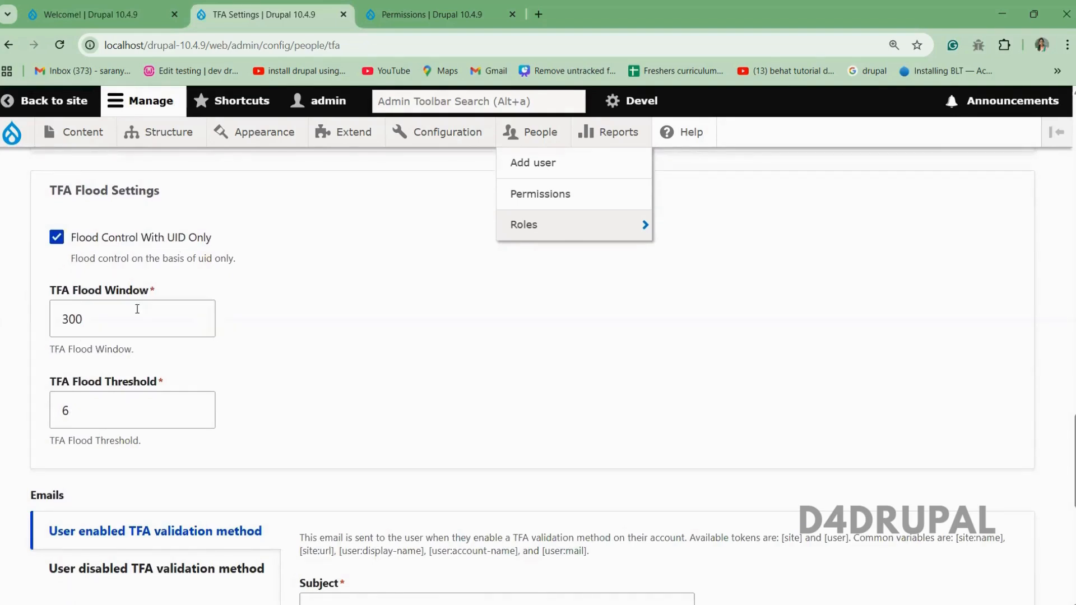
pyautogui.moveTo(49, 290); pyautogui.dragTo(152, 287)
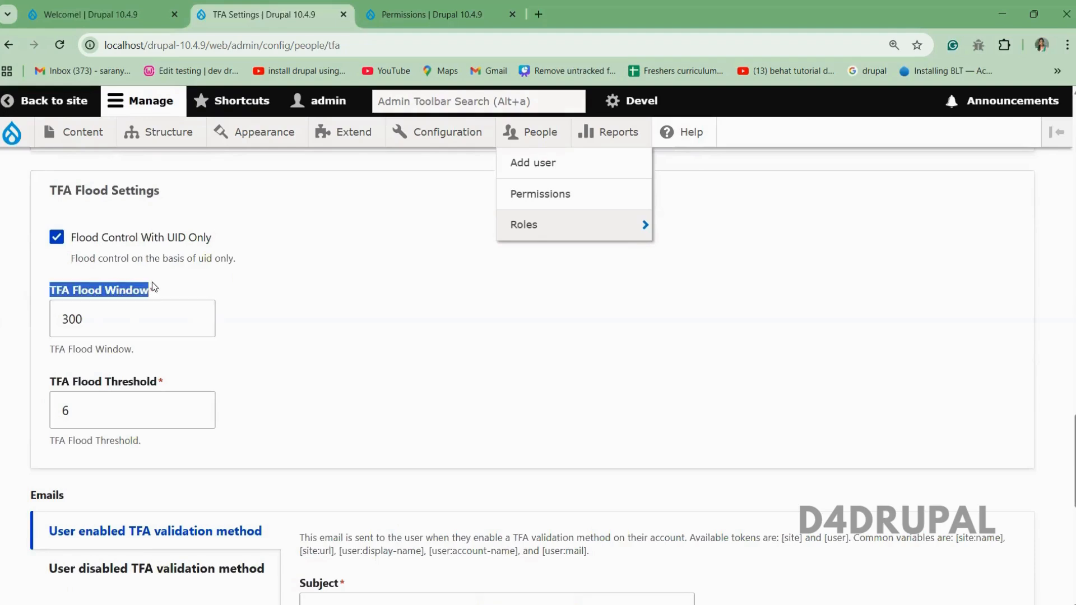
pyautogui.moveTo(50, 382); pyautogui.dragTo(156, 369)
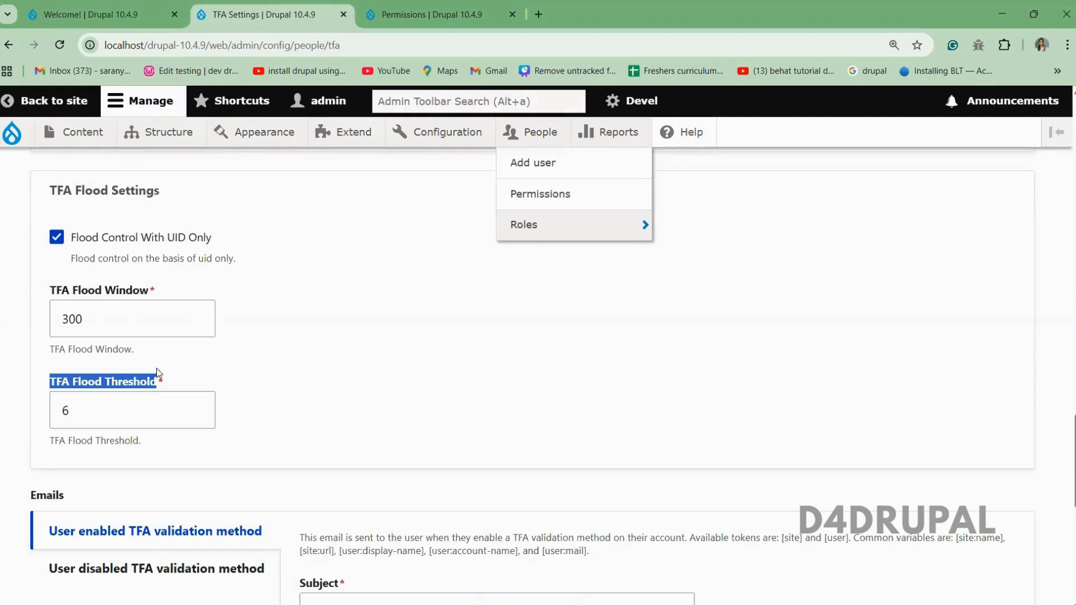
pyautogui.click(158, 284)
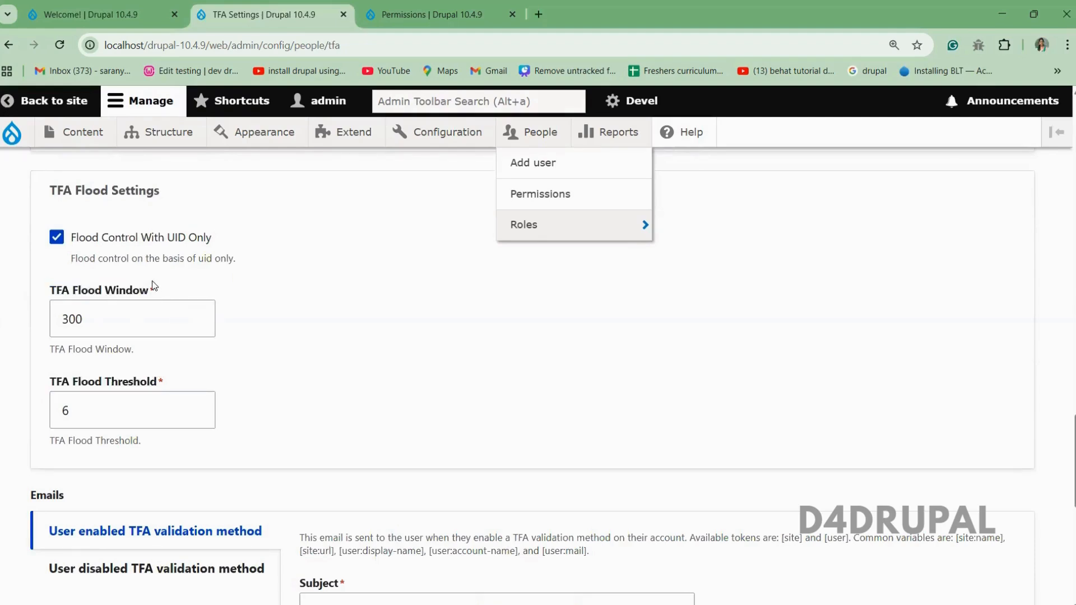
pyautogui.click(127, 314)
pyautogui.click(92, 402)
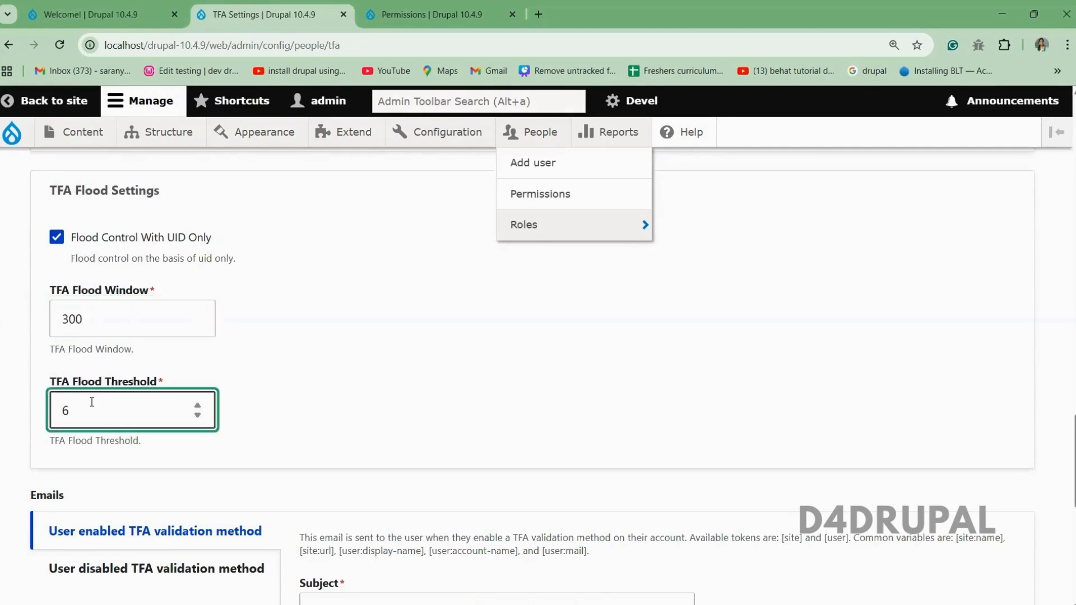
pyautogui.click(161, 324)
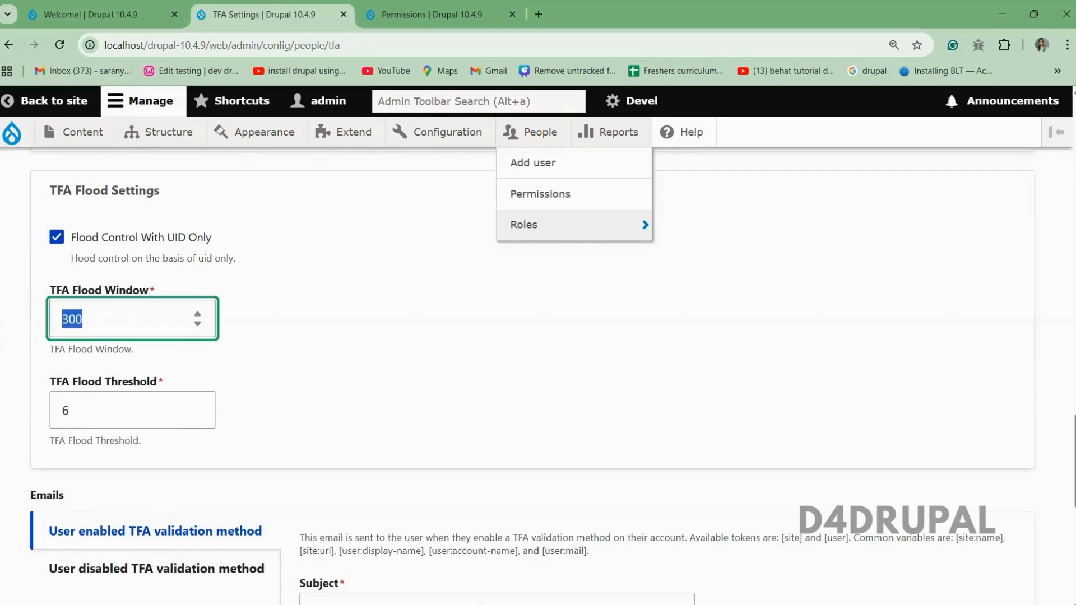
pyautogui.hotkey('ctrl', 'a')
pyautogui.press('Tab')
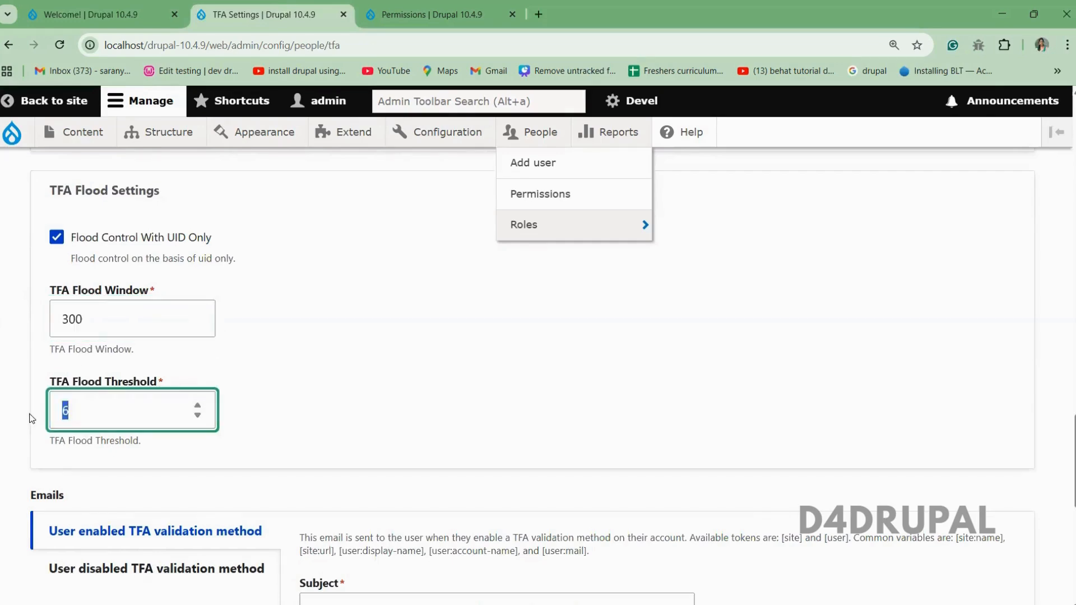
pyautogui.click(346, 367)
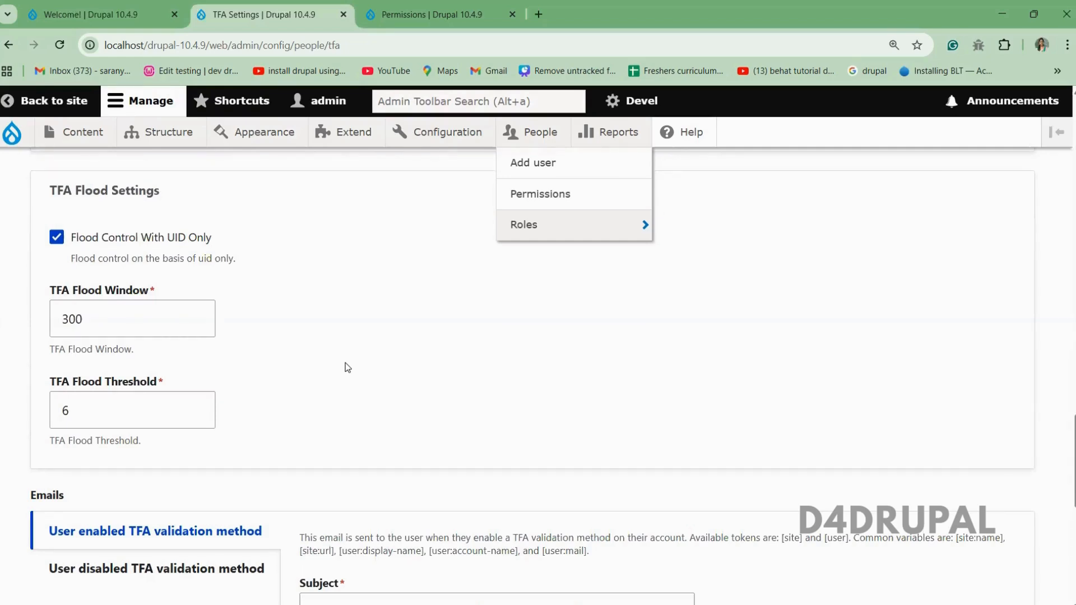
# Set the TFA Flood Threshold to 5.
pyautogui.click(83, 319)
pyautogui.moveTo(83, 319); pyautogui.dragTo(69, 319)
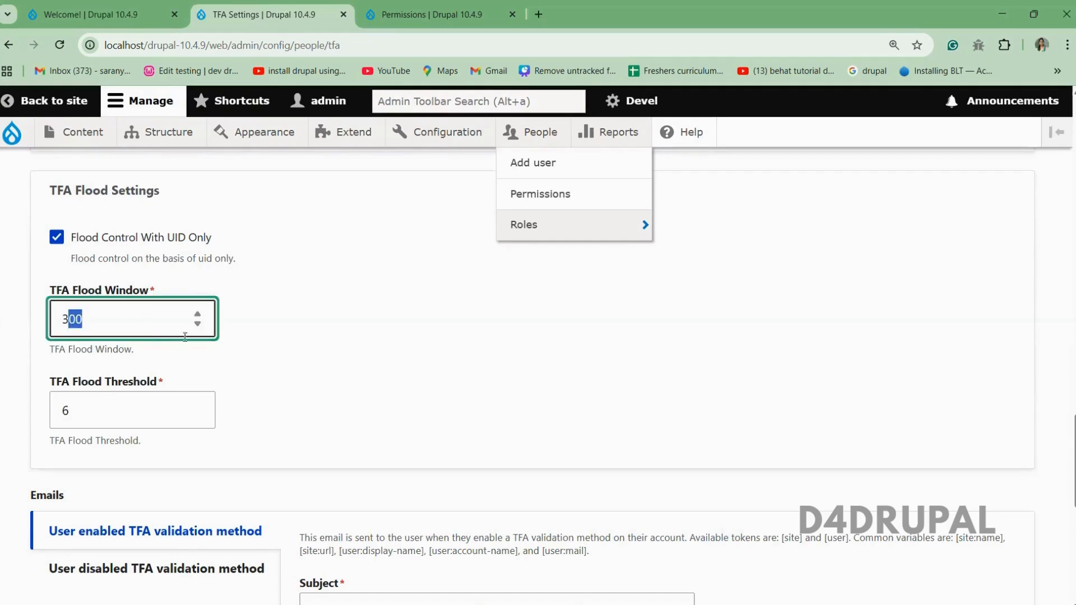
pyautogui.doubleClick(144, 416)
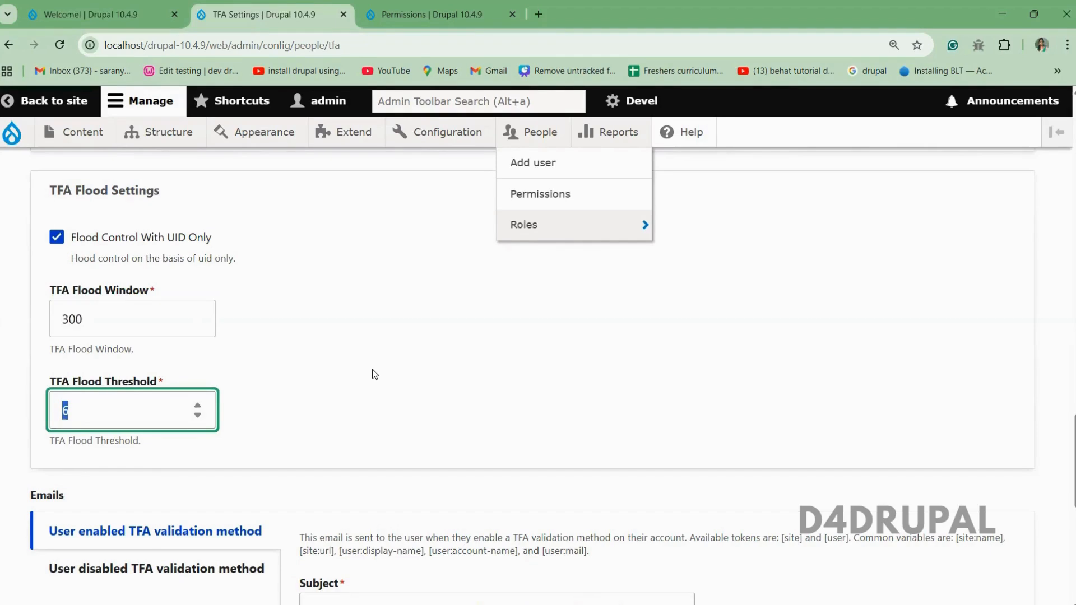
pyautogui.write('5')
pyautogui.click(374, 374)
# Review the subject and body of the email sent when a user enables a TFA validation method.
pyautogui.scroll(-1, 375, 375)
pyautogui.scroll(-3, 375, 374)
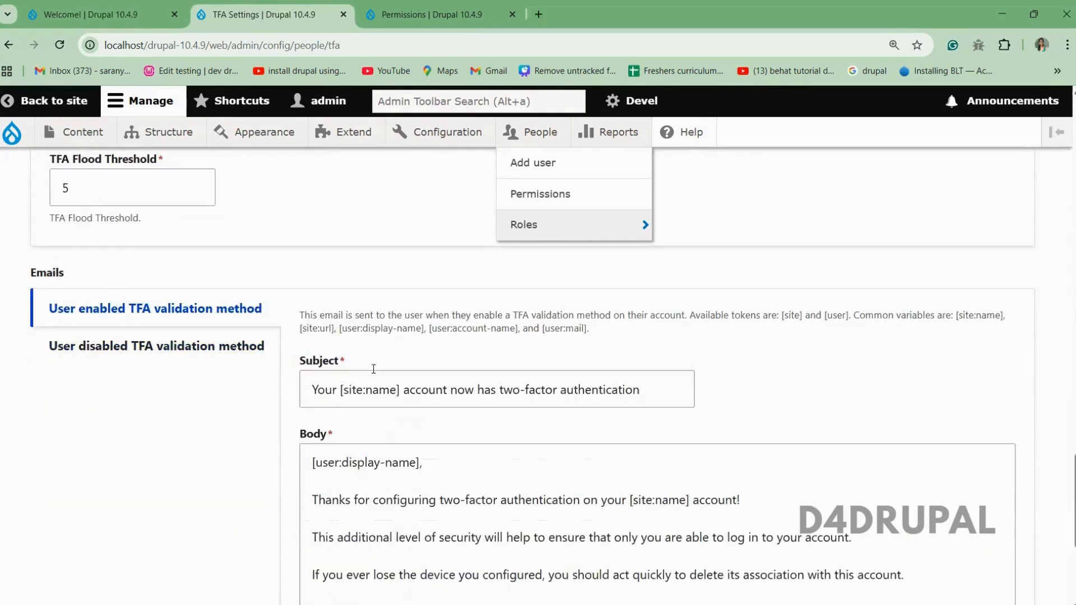
pyautogui.click(365, 385)
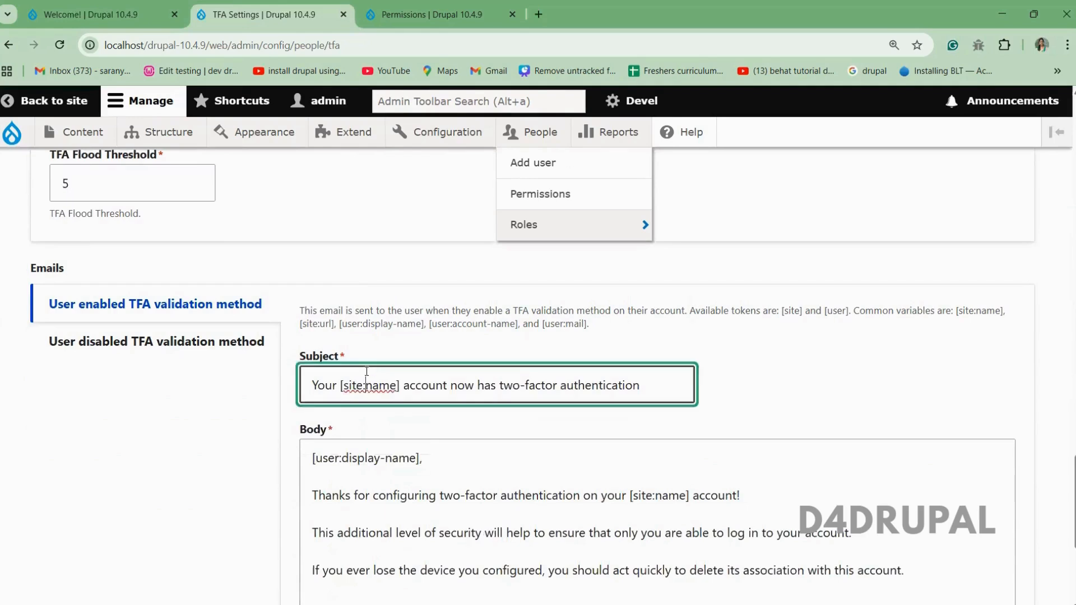
pyautogui.scroll(-2, 1067, 473)
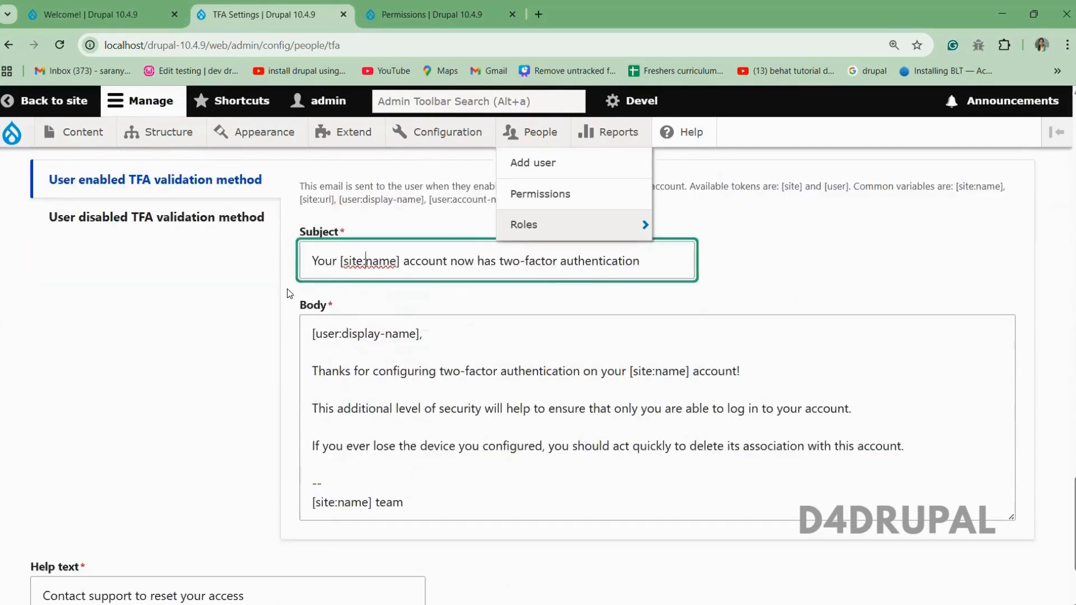
# Review the email sent when a user disables a TFA validation method and the help text for locked-out users.
pyautogui.click(251, 235)
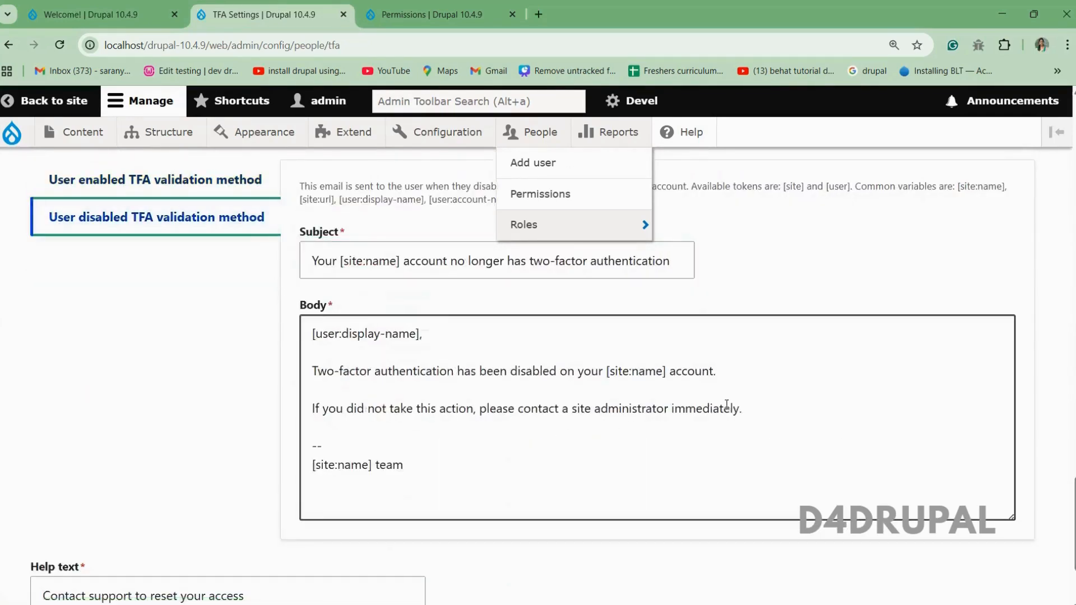
pyautogui.scroll(-3, 1068, 527)
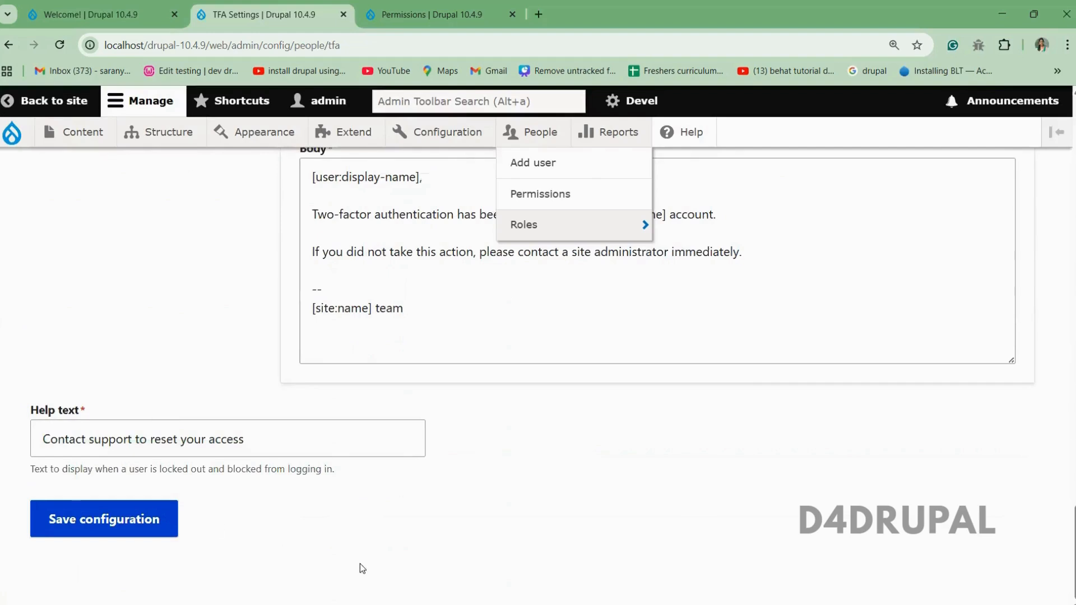
pyautogui.moveTo(1068, 552); pyautogui.dragTo(1067, 145)
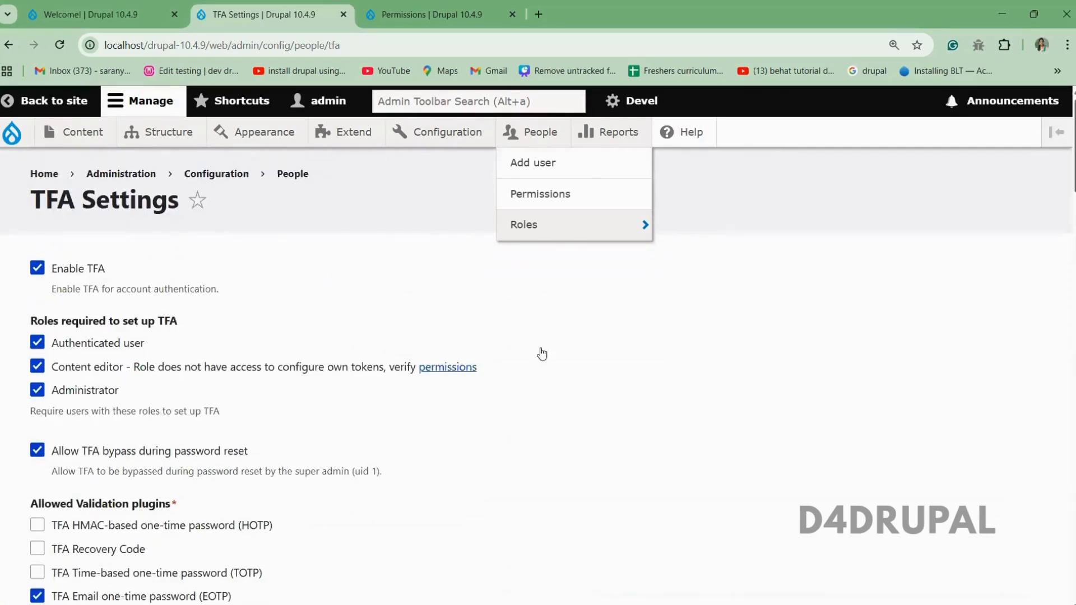
# Start adding a new user account and enter a plus-alias email address for the user.
pyautogui.click(537, 162)
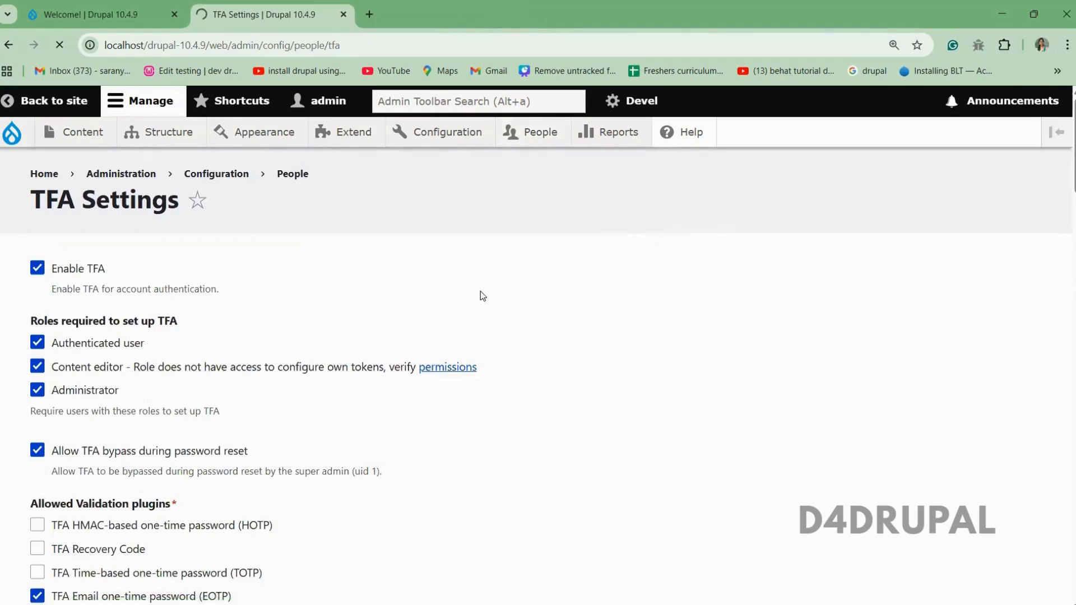
pyautogui.click(266, 348)
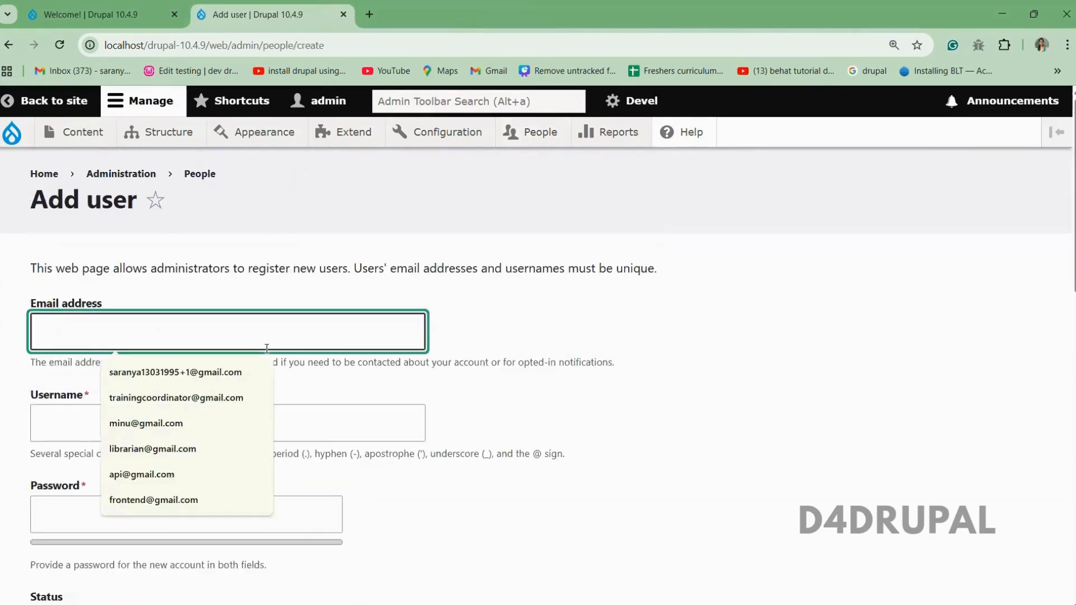
pyautogui.click(168, 372)
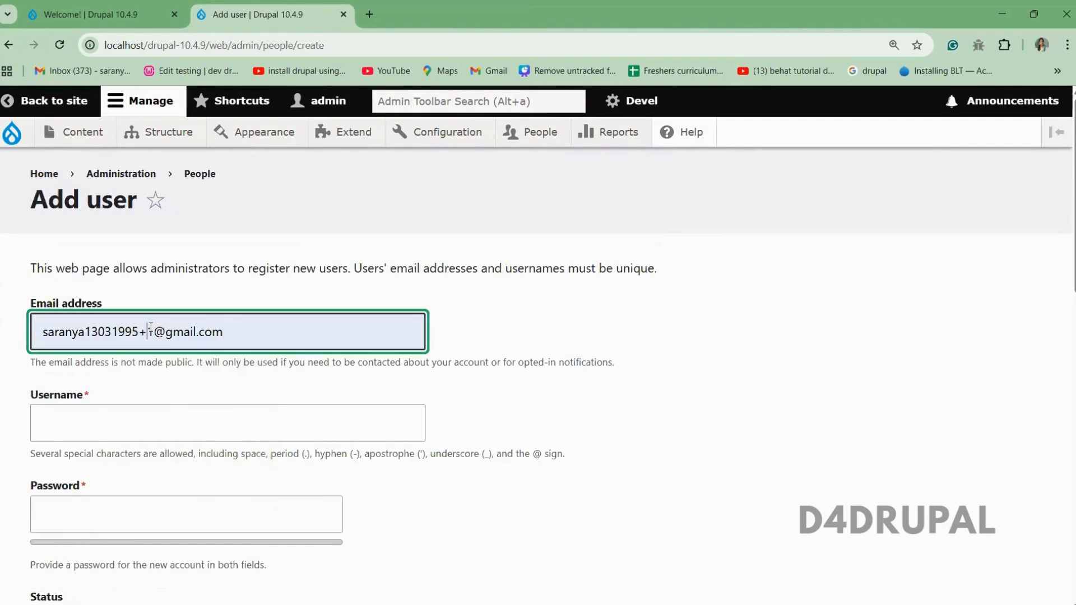
pyautogui.click(151, 330)
pyautogui.write('0')
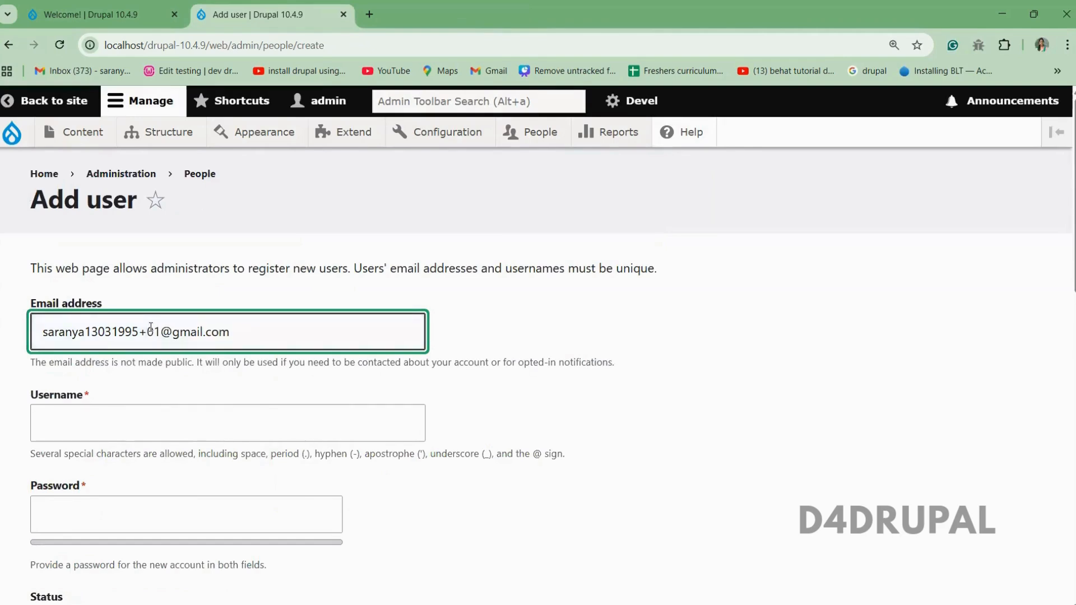
# Enter the username for the new user account.
pyautogui.click(174, 408)
pyautogui.write('saran')
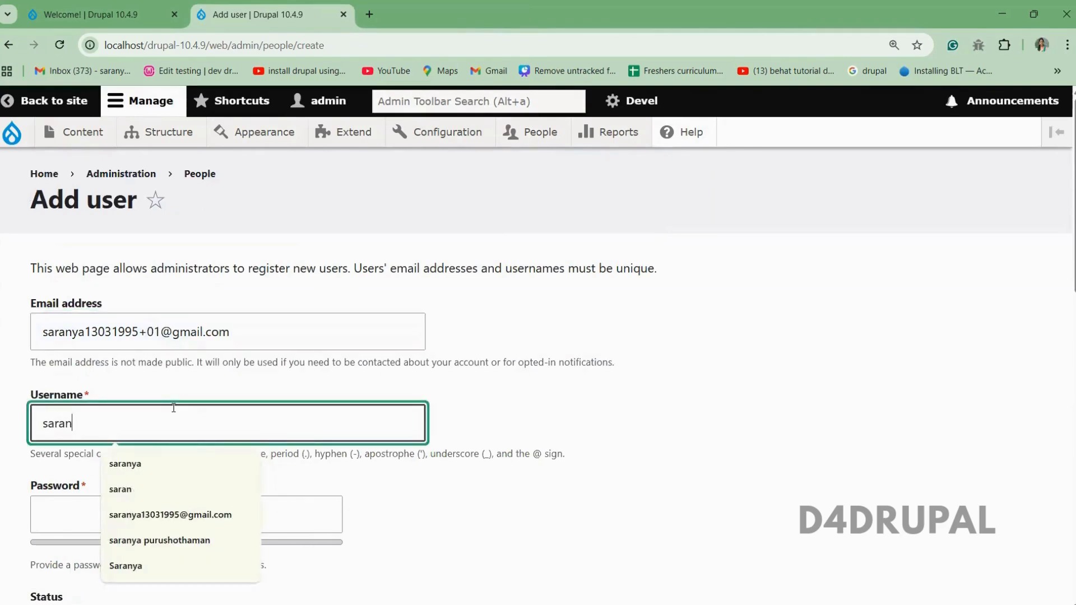
pyautogui.press('BackSpace')
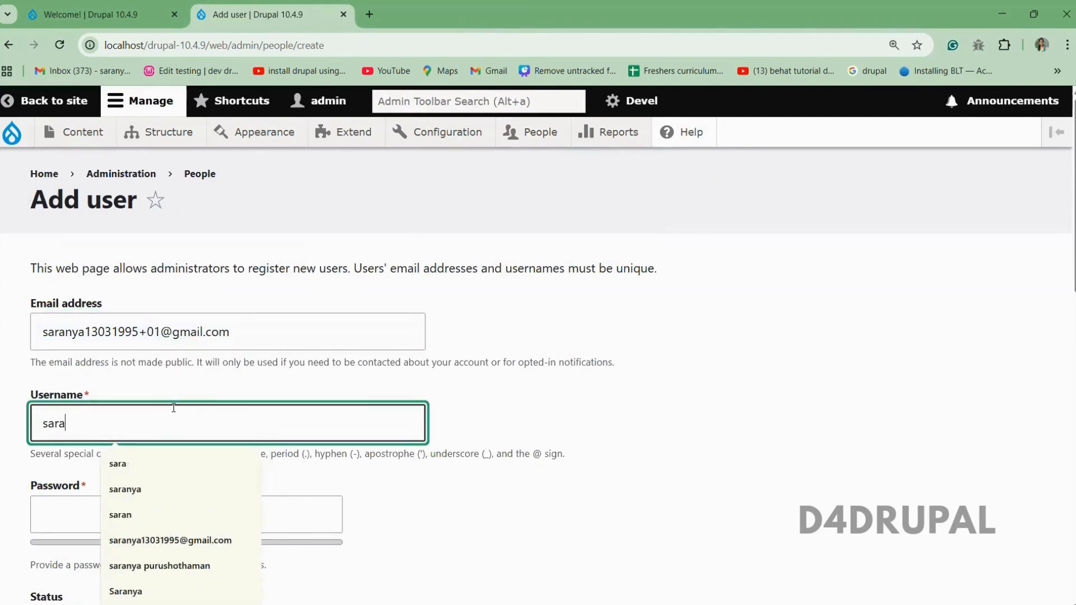
pyautogui.write('a')
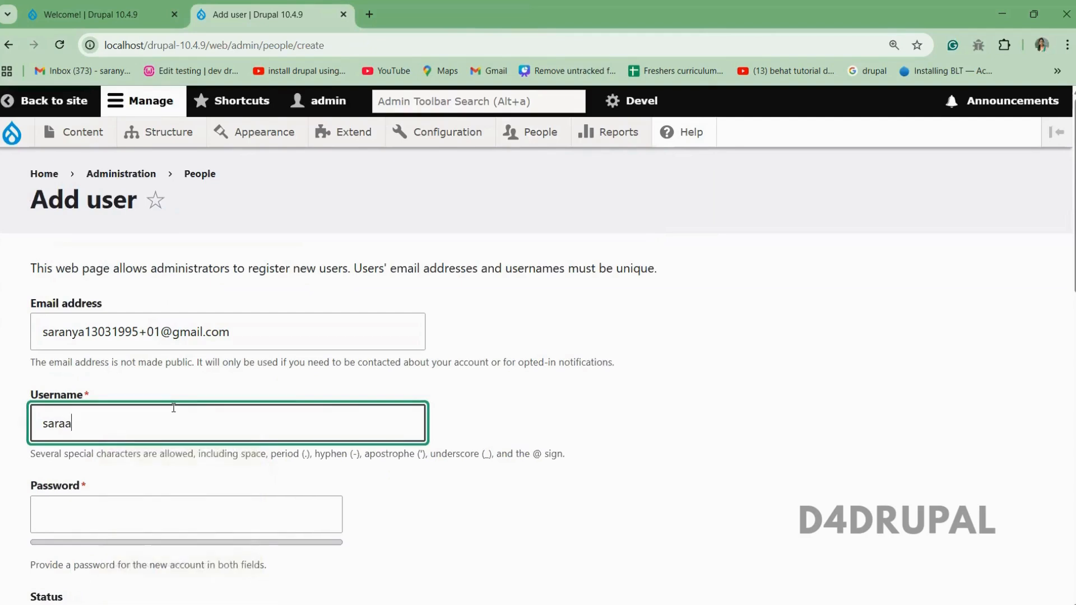
pyautogui.press('BackSpace')
pyautogui.write('nyaa')
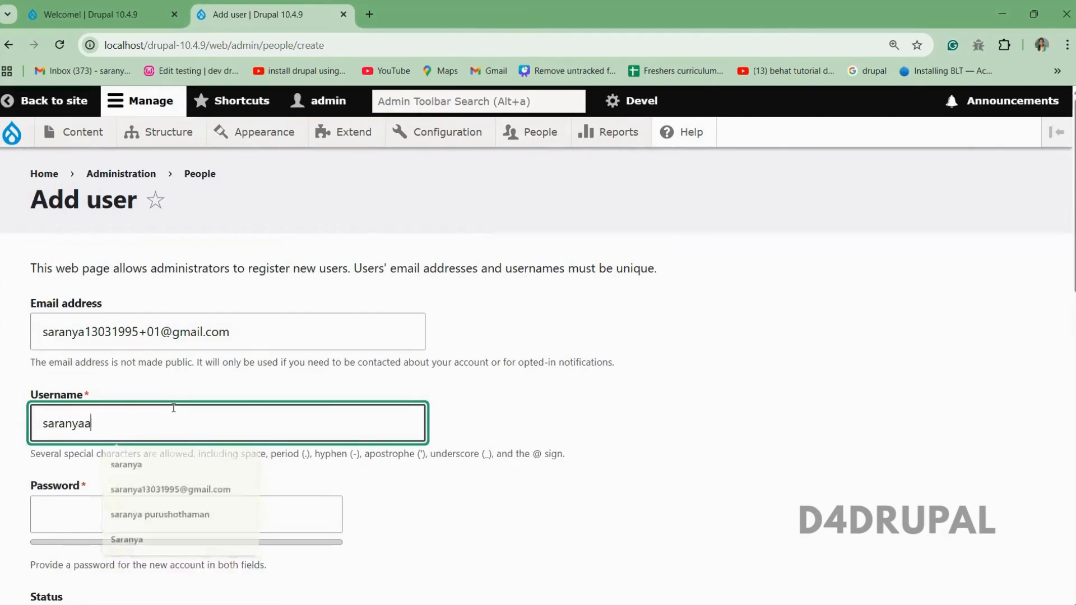
# Enter the account password in both the Password and Confirm password fields and create the new account.
pyautogui.press('Tab')
pyautogui.write('a')
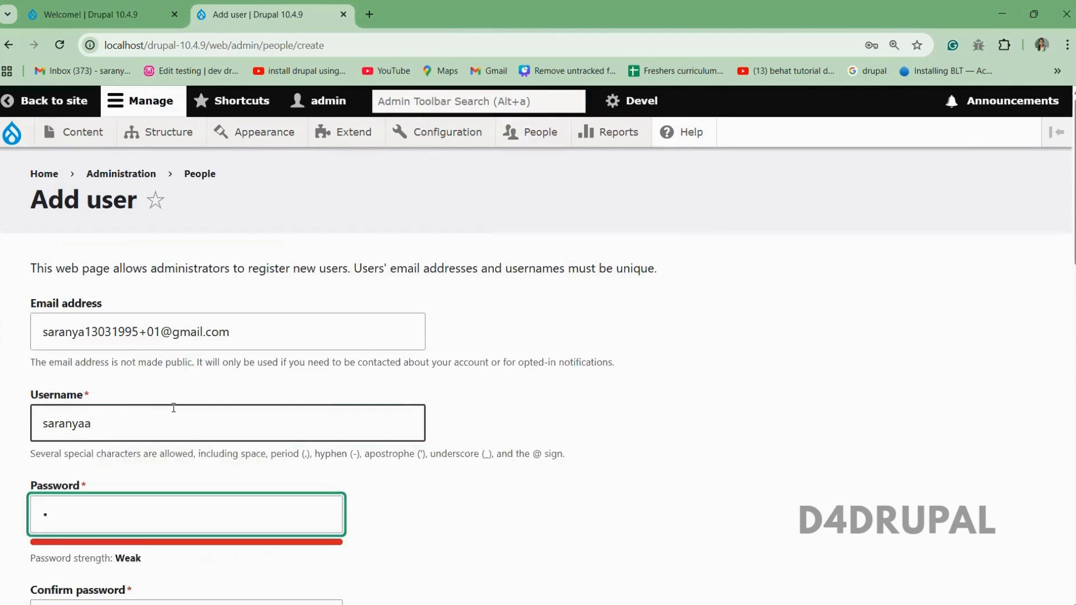
pyautogui.write('a')
pyautogui.press('Tab')
pyautogui.doubleClick(156, 472)
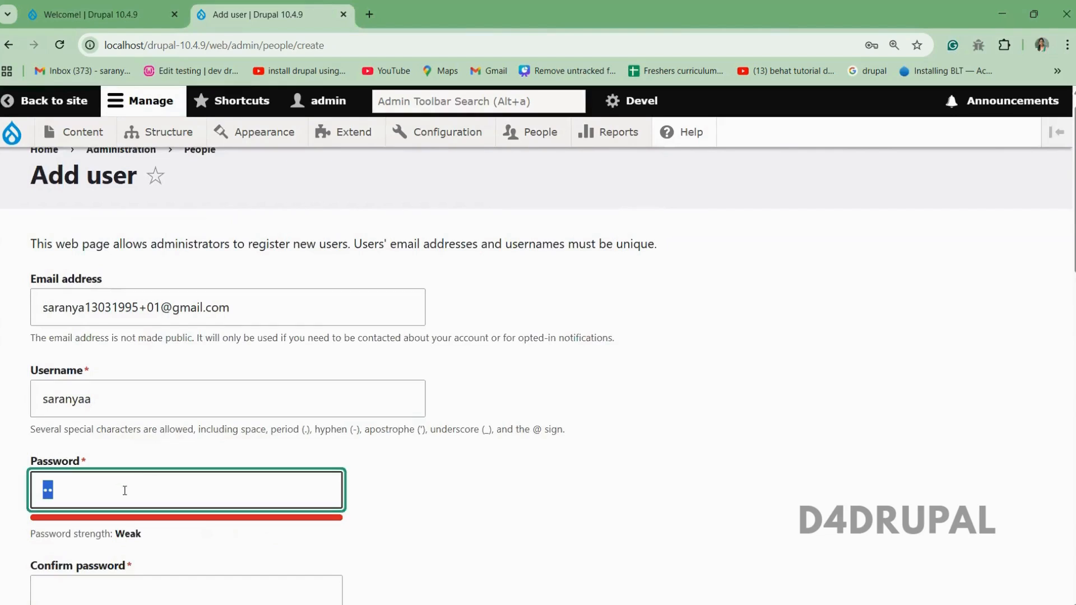
pyautogui.write('a')
pyautogui.press('Tab')
pyautogui.write('a')
pyautogui.click(444, 474)
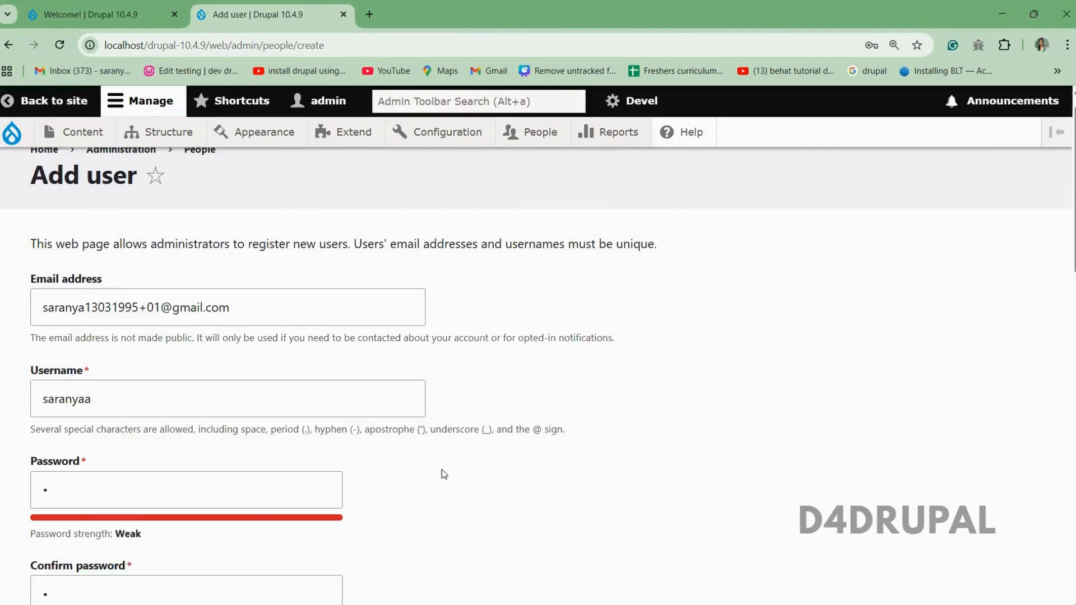
pyautogui.scroll(-9, 444, 474)
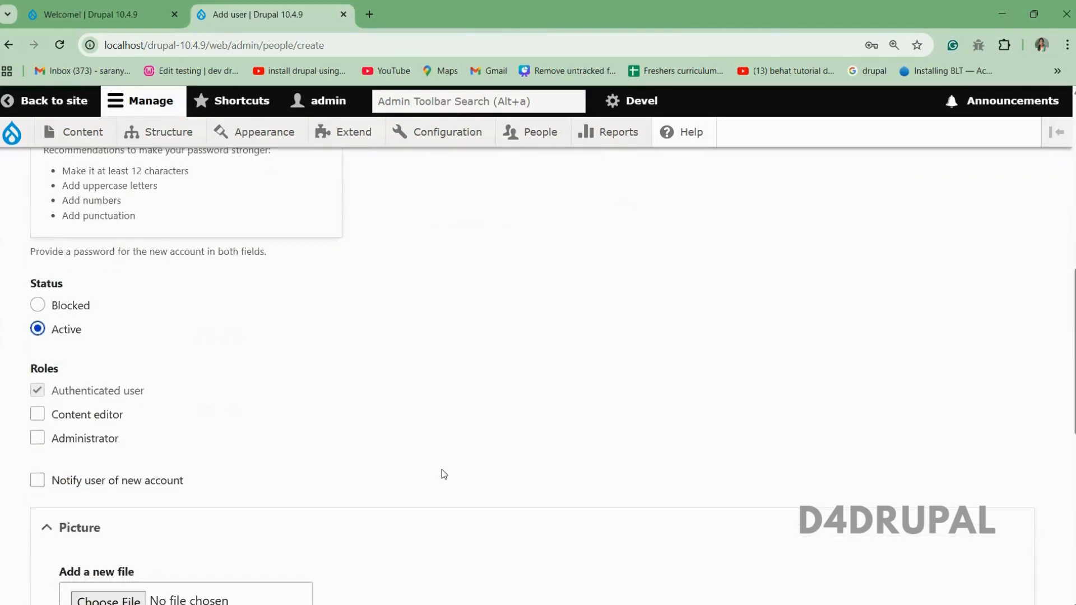
pyautogui.scroll(-8, 443, 474)
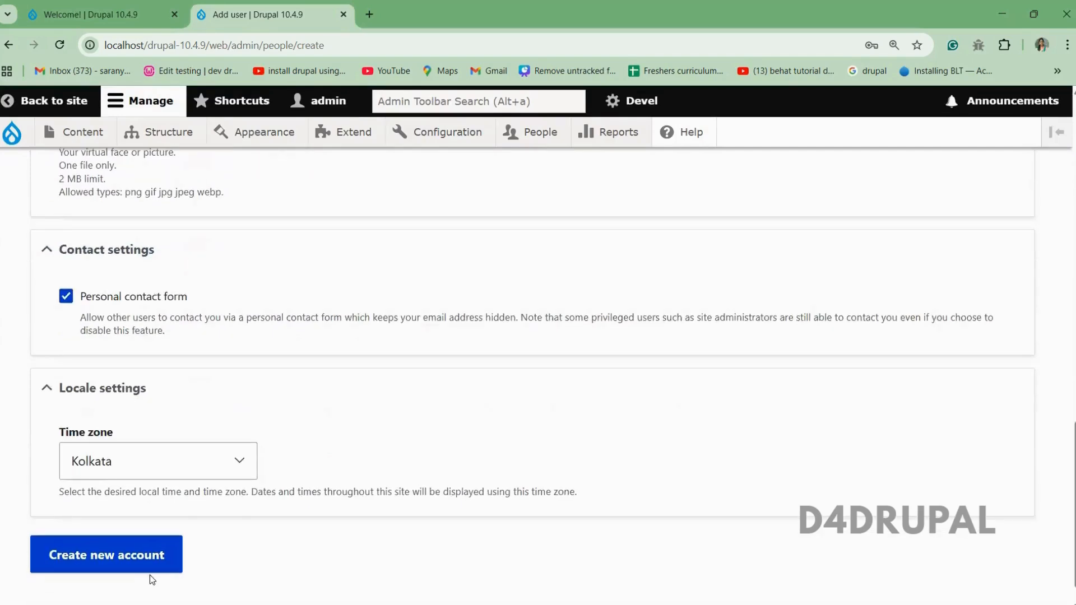
pyautogui.click(147, 573)
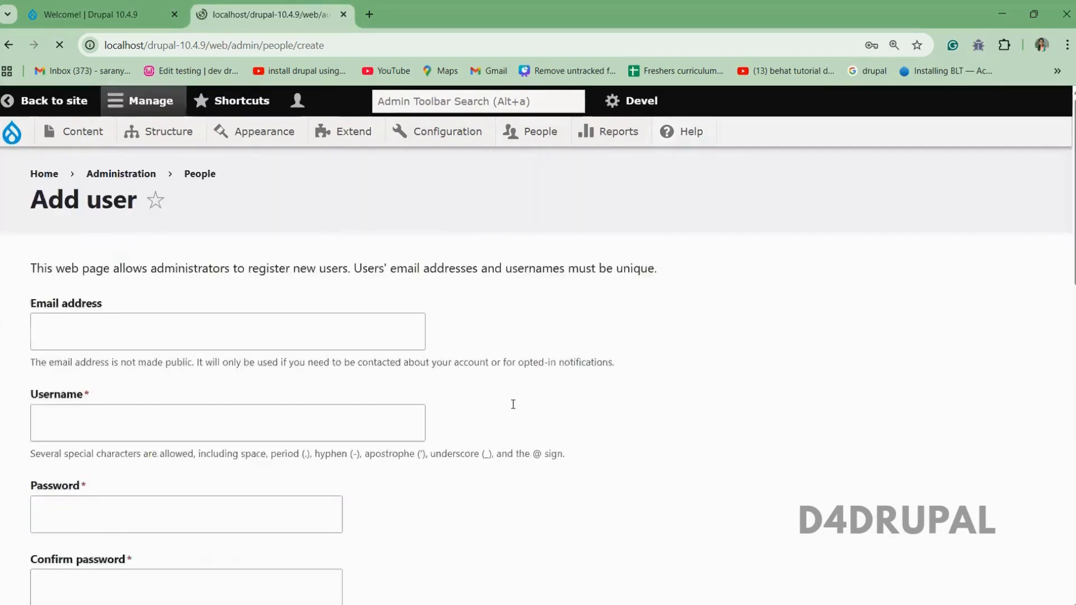
# Open the newly created user's edit page at user/3/edit.
pyautogui.click(283, 328)
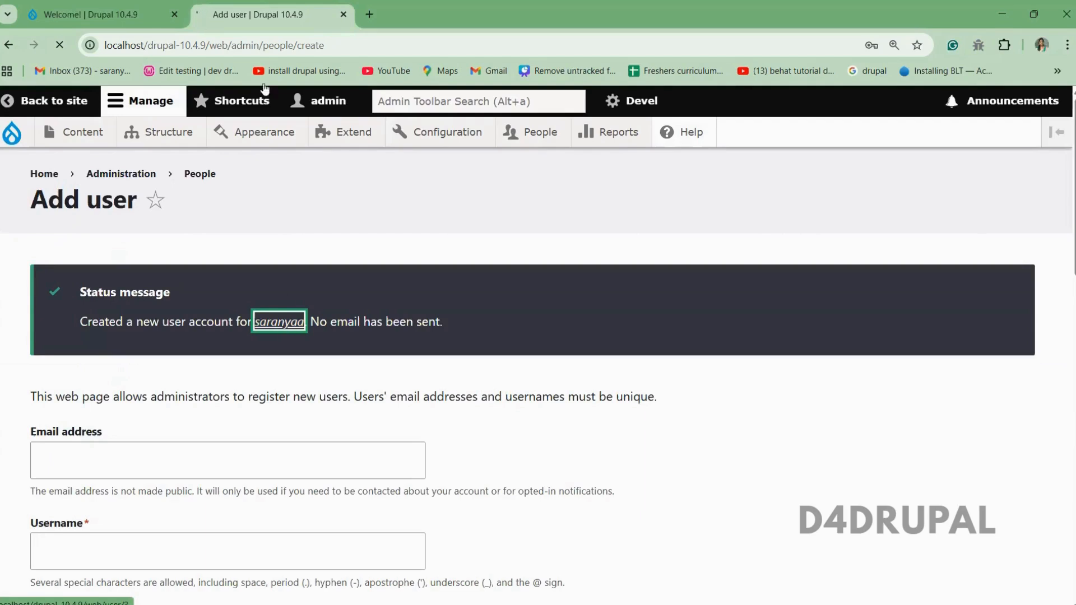
pyautogui.moveTo(232, 46); pyautogui.dragTo(389, 54)
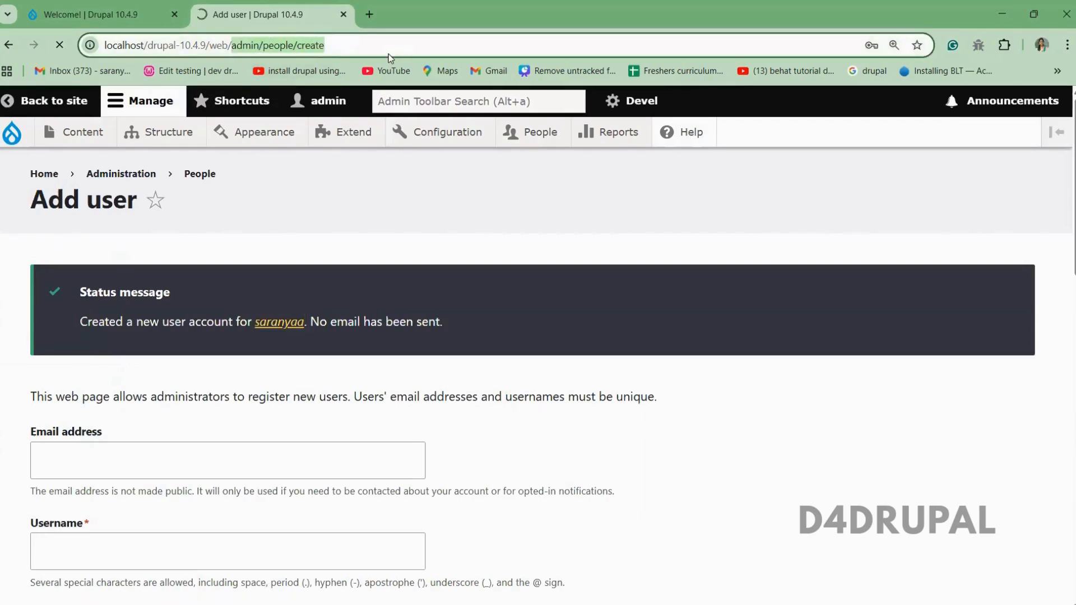
pyautogui.write('user/3')
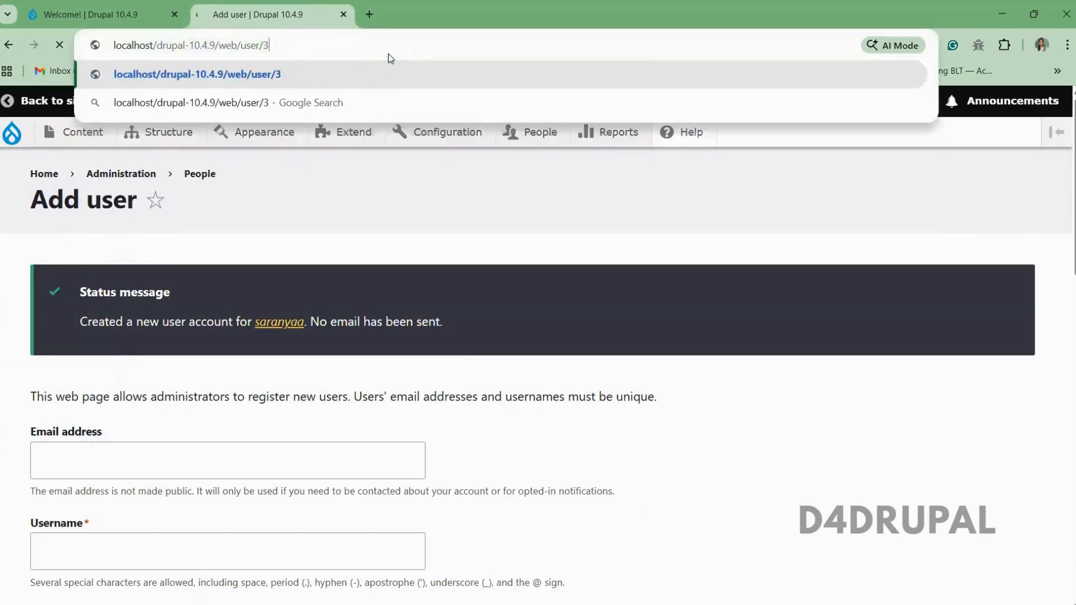
pyautogui.write('/edit')
pyautogui.press('Return')
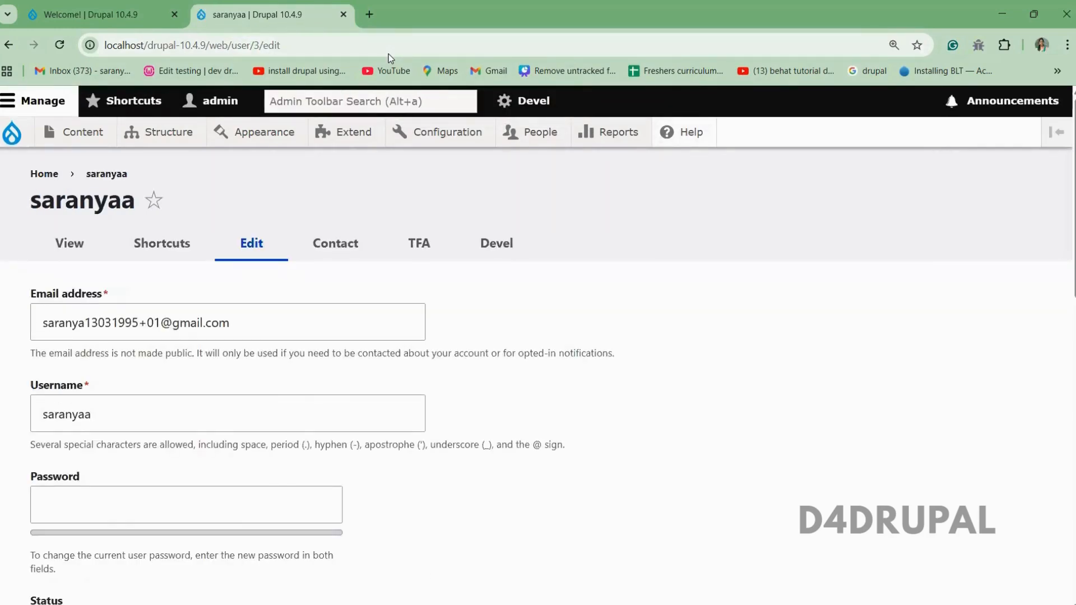
# Start the Email OTP setup in the new user's TFA settings and confirm it with the current password.
pyautogui.click(434, 241)
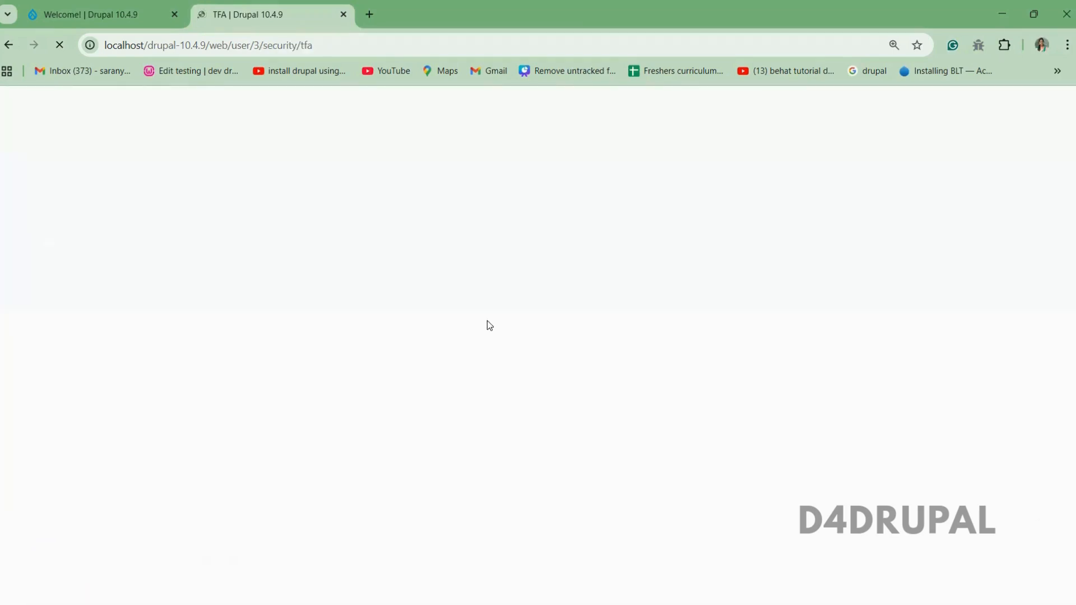
pyautogui.click(102, 463)
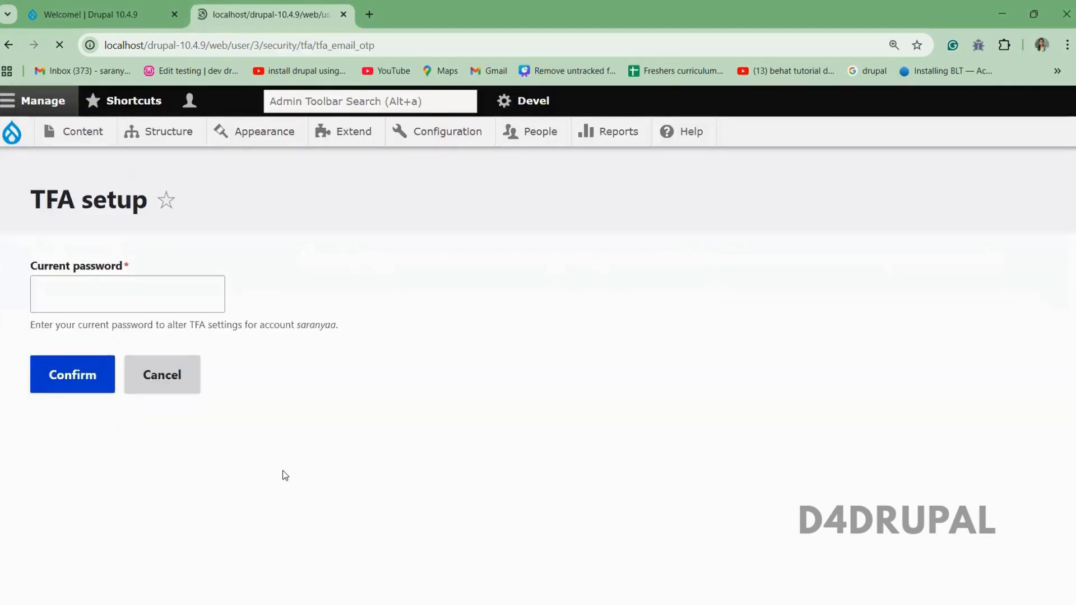
pyautogui.click(155, 307)
pyautogui.write('•')
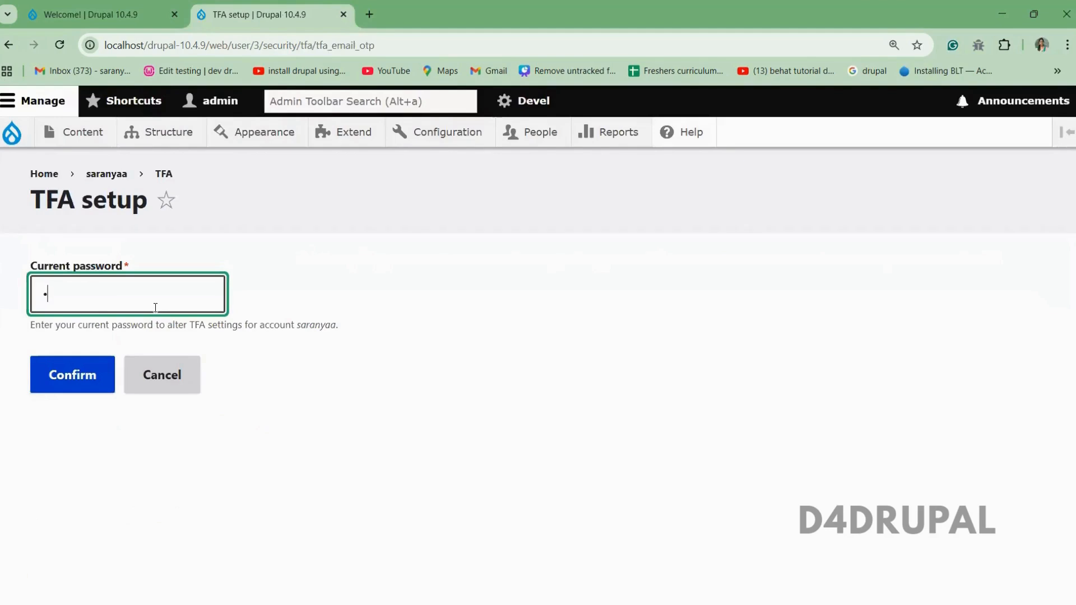
pyautogui.press('Return')
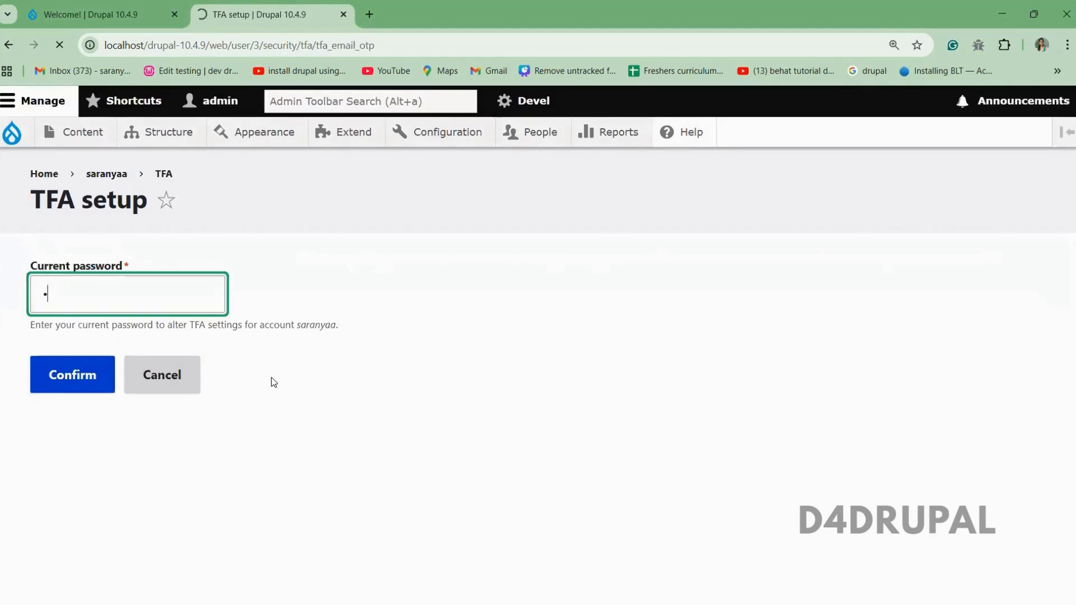
pyautogui.click(271, 378)
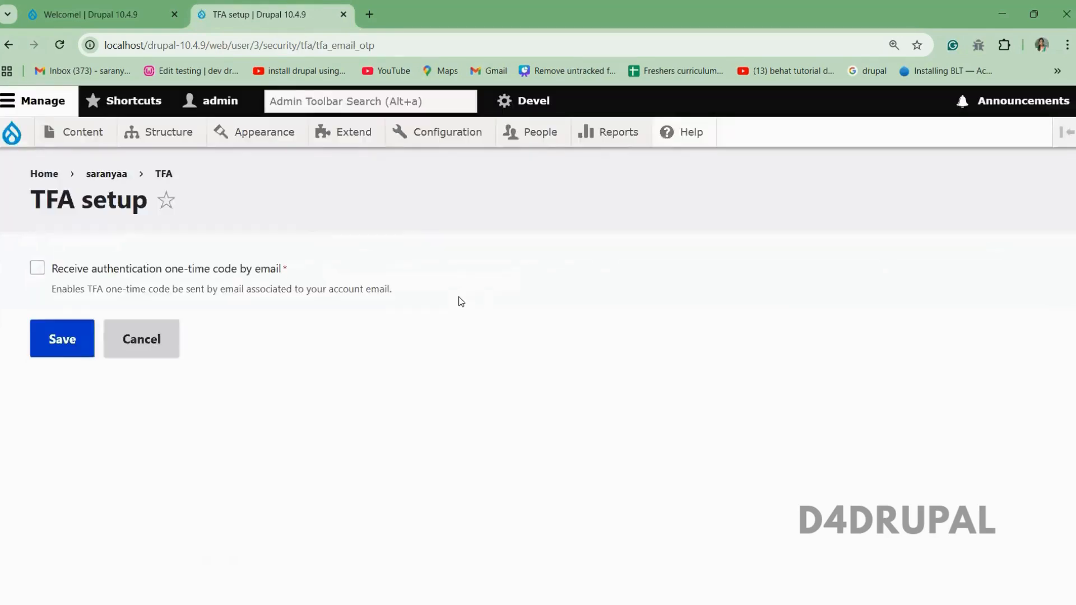
# Enable receiving the authentication one-time code by email, save the TFA setup, and review the user's TFA status.
pyautogui.click(78, 269)
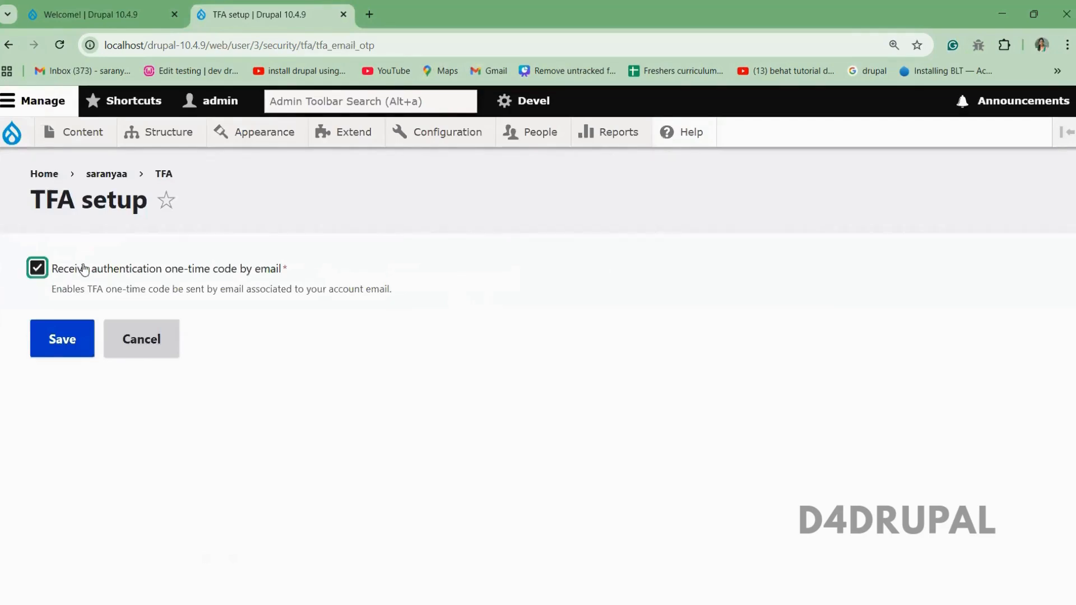
pyautogui.click(60, 339)
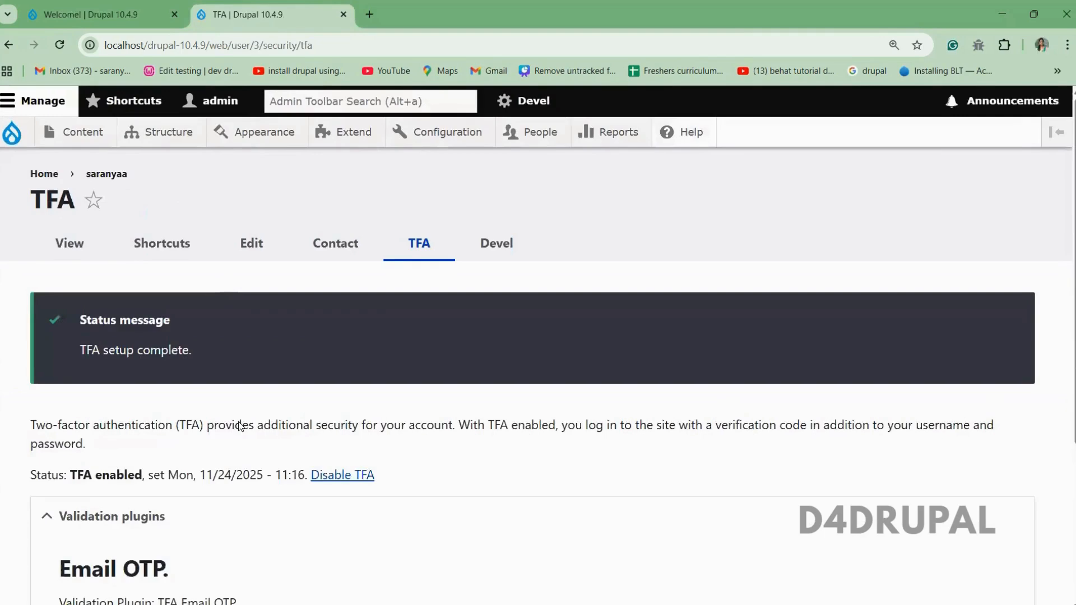
pyautogui.scroll(-4, 238, 426)
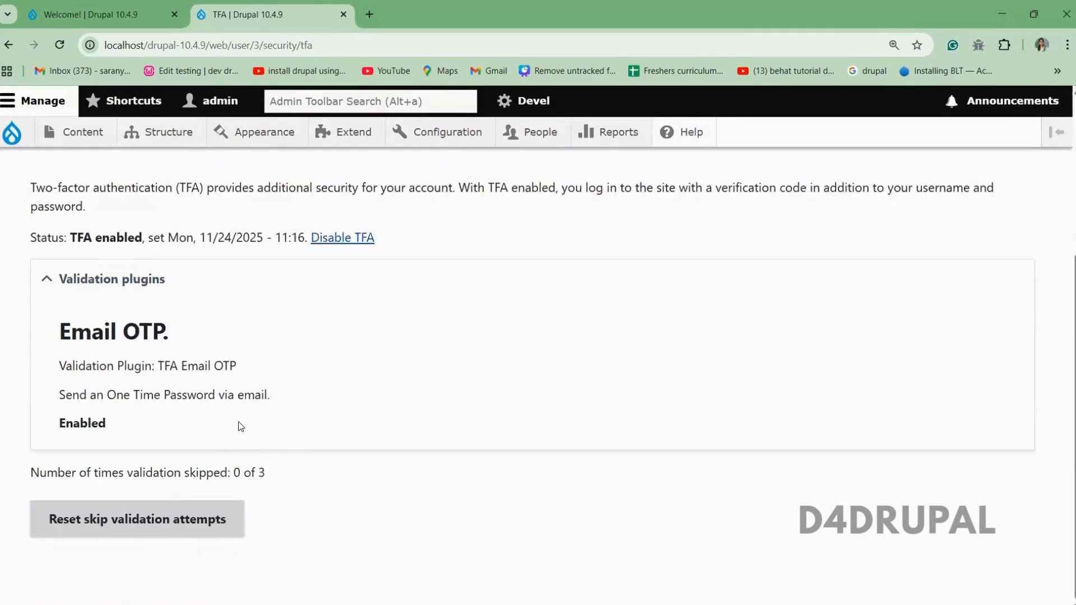
pyautogui.scroll(4, 238, 421)
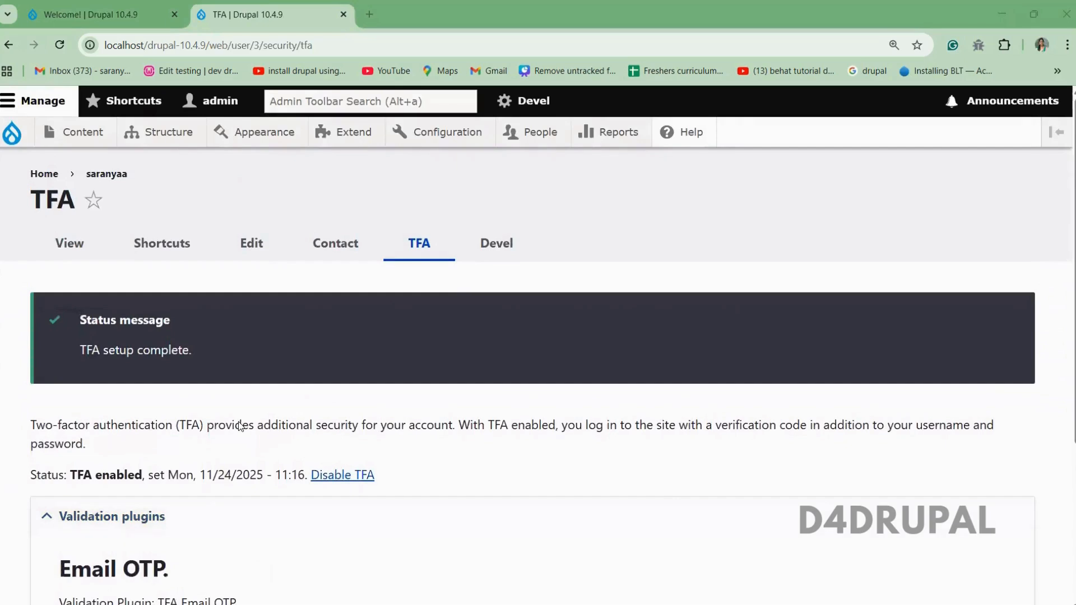
# Switch to Gmail in a new browser tab and open the inbox.
pyautogui.click(369, 13)
pyautogui.write('gma')
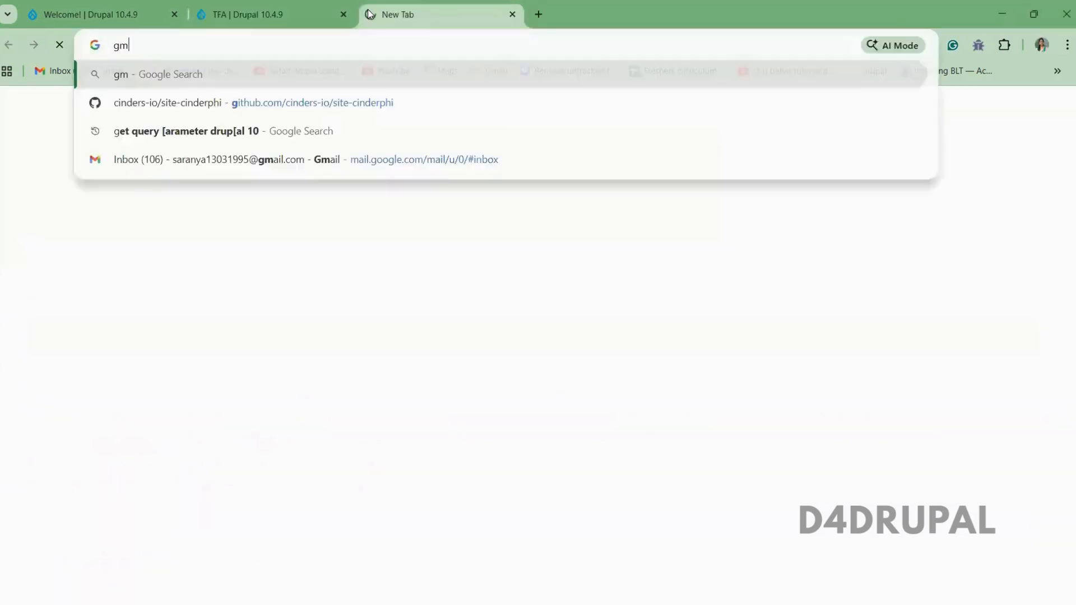
pyautogui.press('Down')
pyautogui.press('Down')
pyautogui.press('Down')
pyautogui.press('Down')
pyautogui.press('Down')
pyautogui.press('Down')
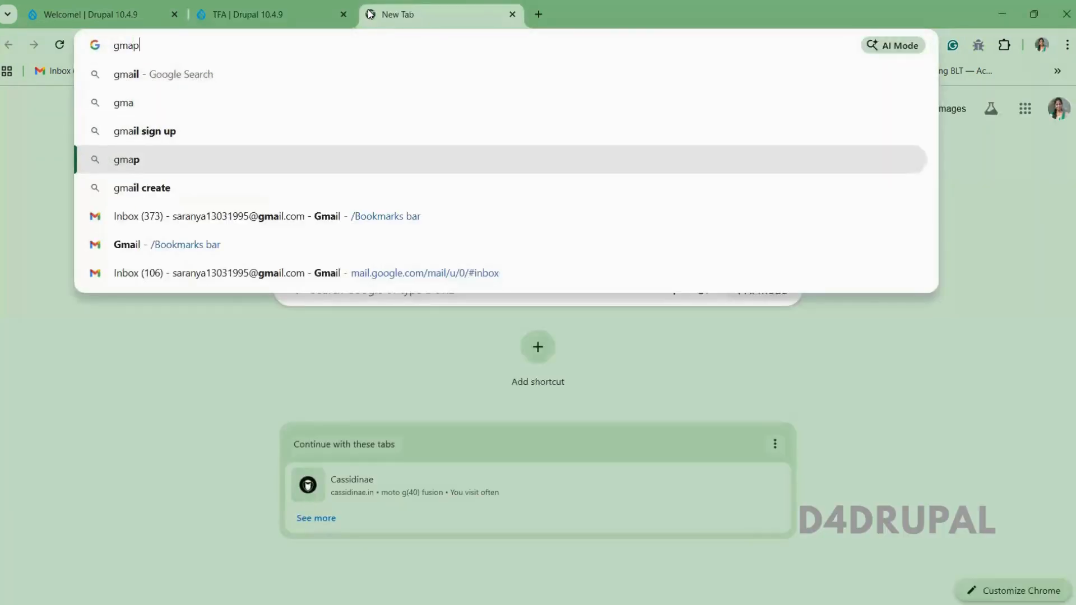
pyautogui.press('Return')
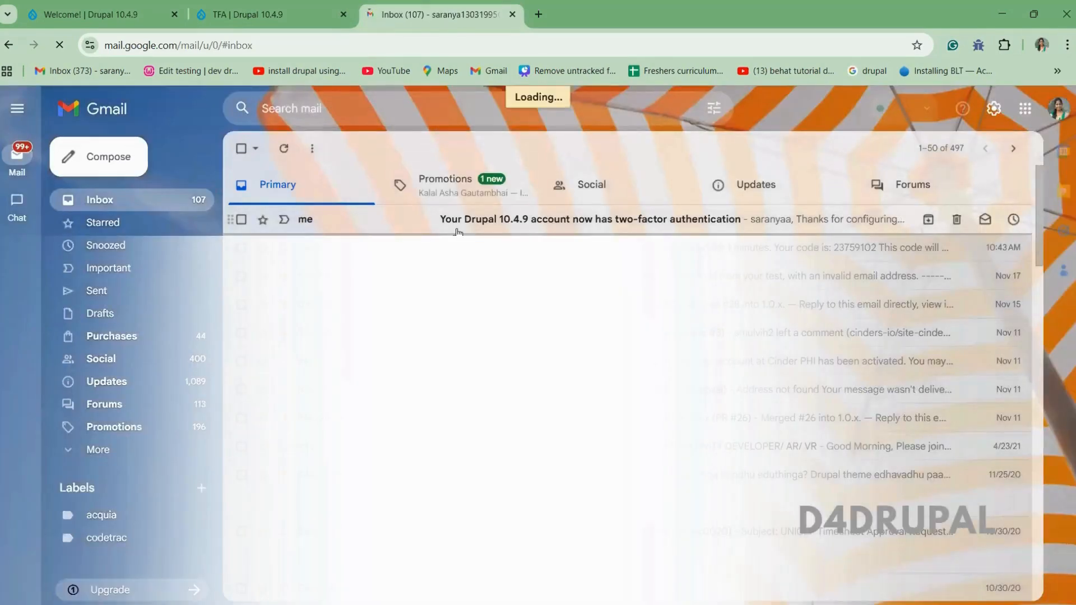
# Open the "Your Drupal 10.4.9 account now has two-factor authentication" email and read its subject and body.
pyautogui.click(458, 227)
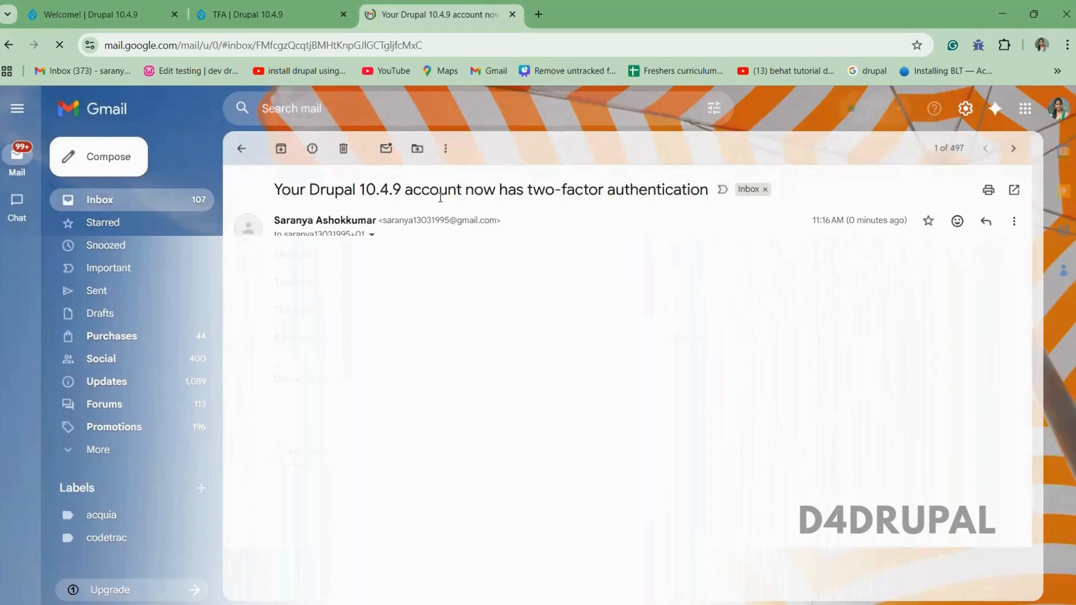
pyautogui.moveTo(438, 189); pyautogui.dragTo(581, 189)
pyautogui.moveTo(370, 283); pyautogui.dragTo(540, 268)
pyautogui.click(541, 268)
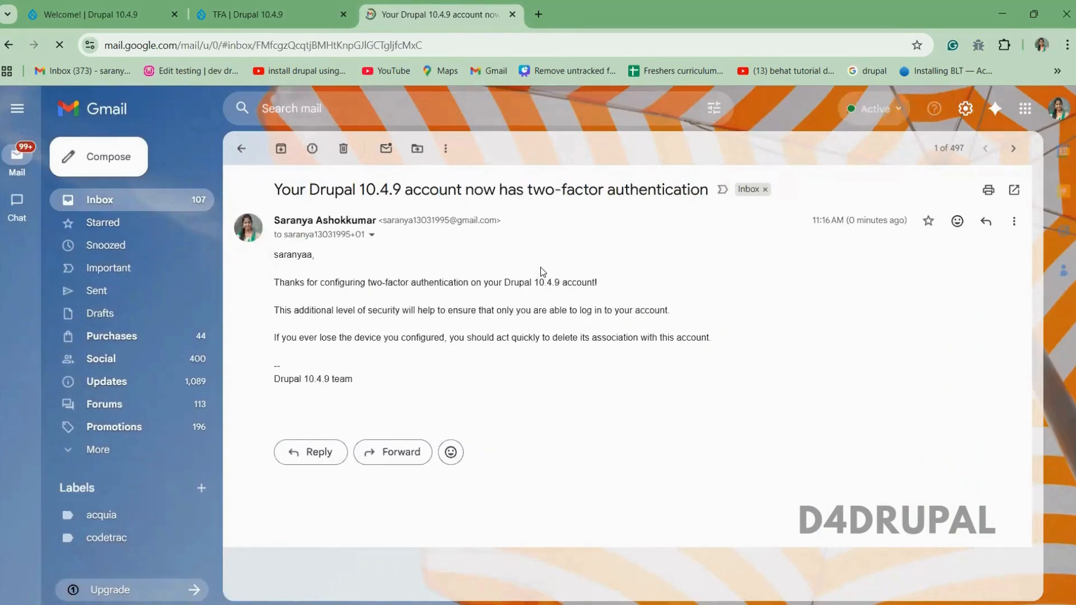
# Copy the Drupal site's address up to /web/user from the TFA page and open it in a new incognito window.
pyautogui.click(289, 5)
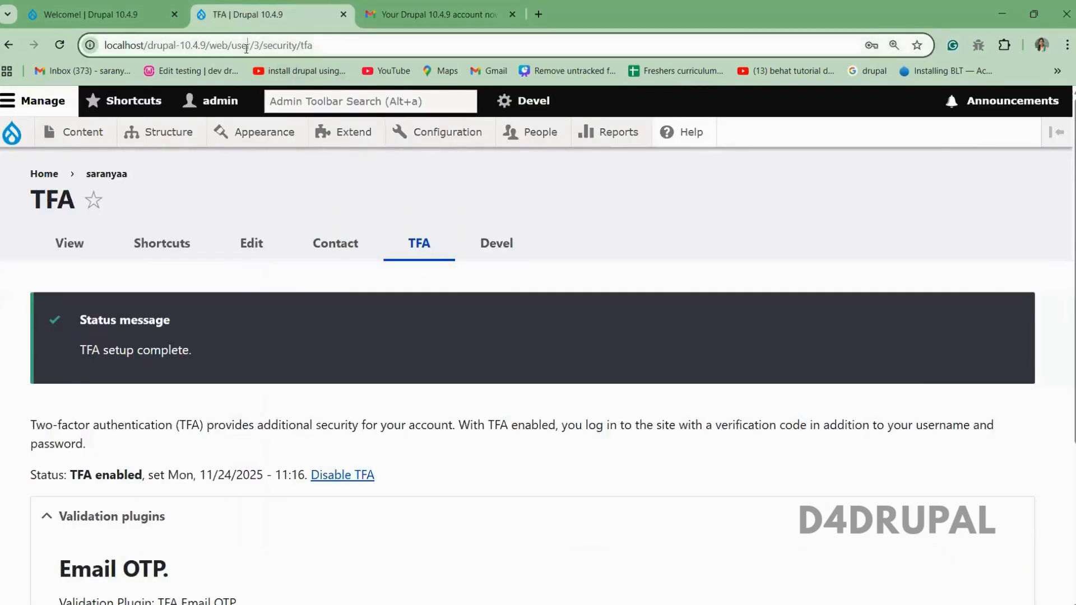
pyautogui.moveTo(246, 47); pyautogui.dragTo(64, 50)
pyautogui.hotkey('ctrl', 'c')
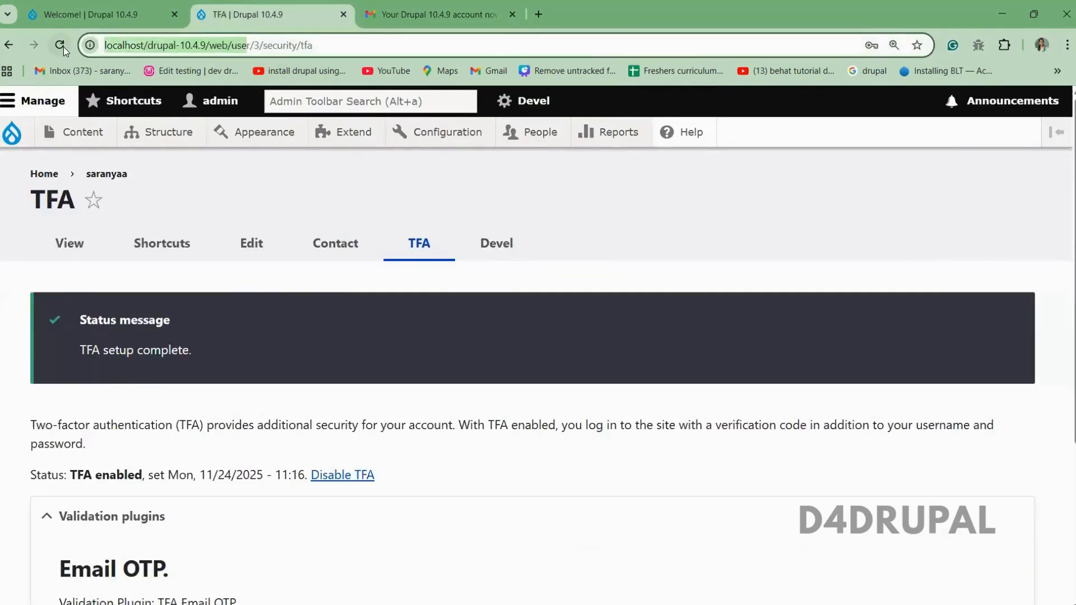
pyautogui.hotkey('ctrl', 'shift', 'n')
pyautogui.hotkey('ctrl', 'v')
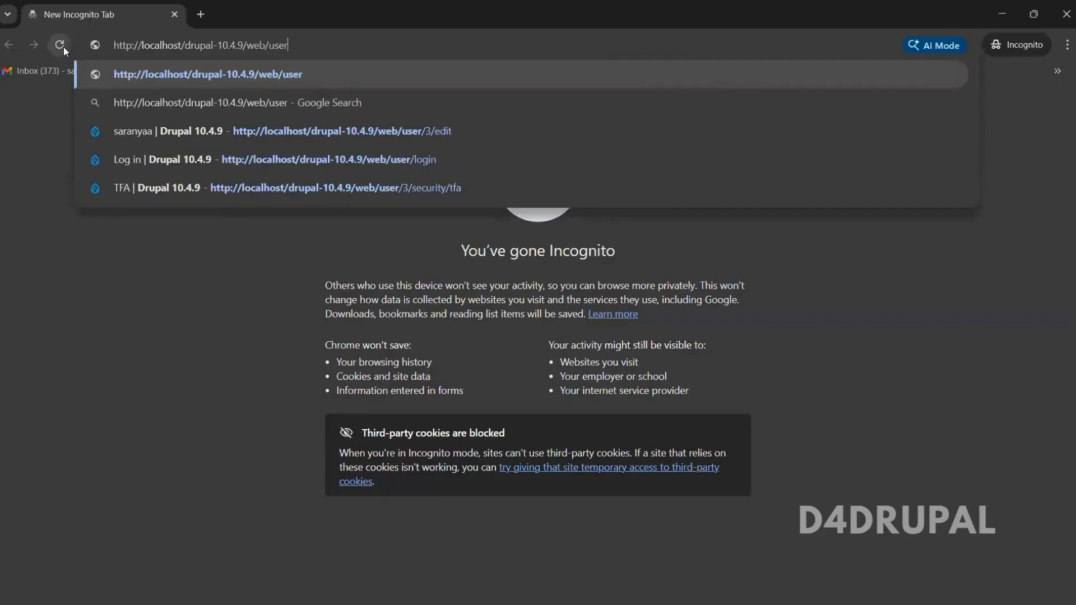
pyautogui.press('Return')
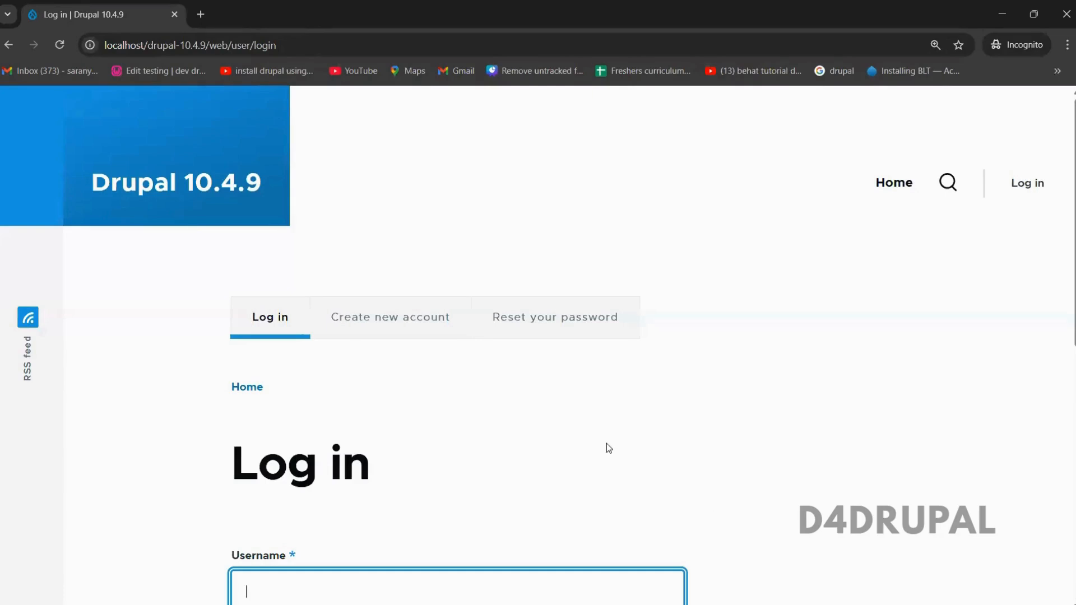
# Log in with the test user's username and password and request sending of the authentication code.
pyautogui.write('saranyaa')
pyautogui.press('Tab')
pyautogui.write('a')
pyautogui.press('Return')
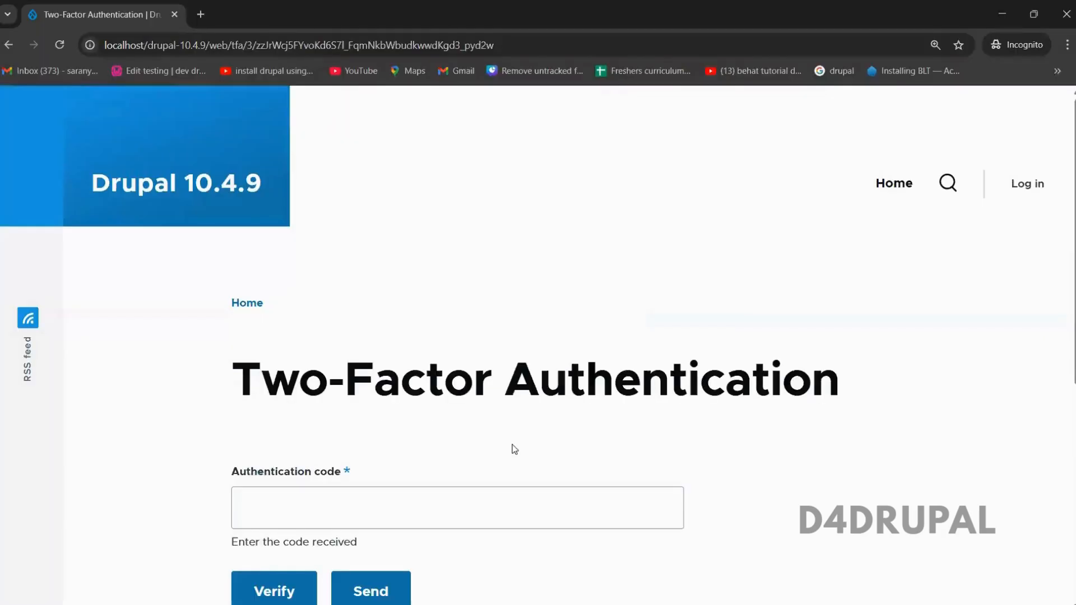
pyautogui.click(370, 591)
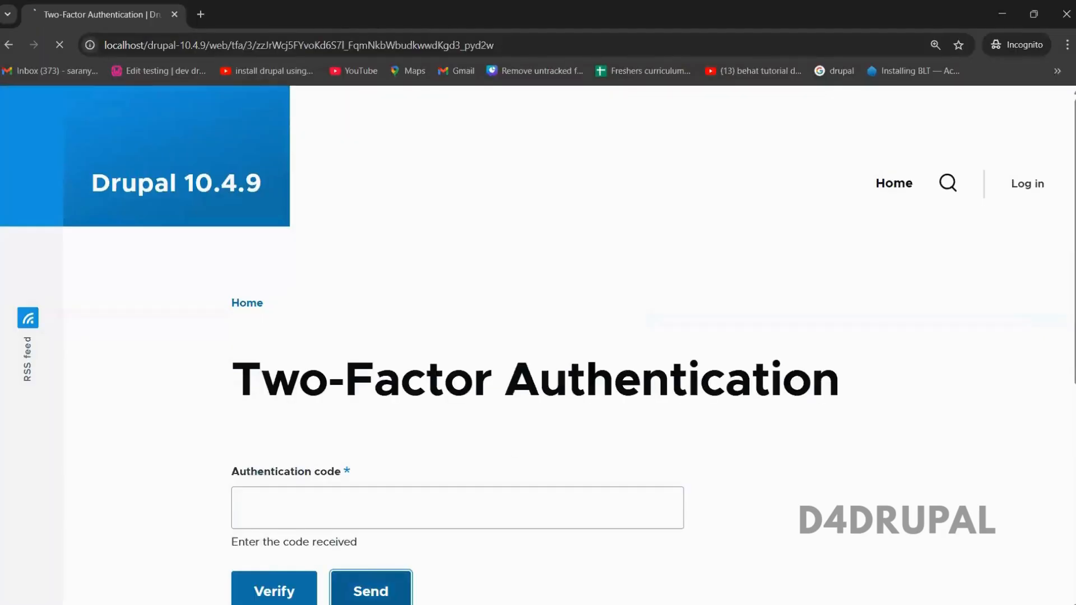
pyautogui.scroll(-3, 461, 357)
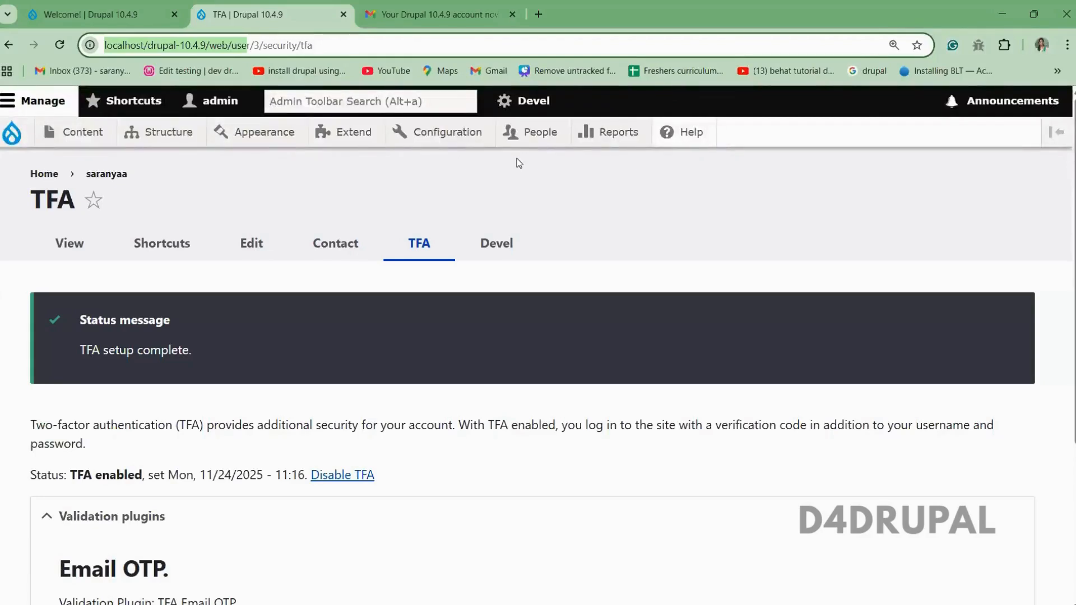
# Review the status message on the incognito Two-Factor Authentication page and return to Gmail.
pyautogui.click(419, 12)
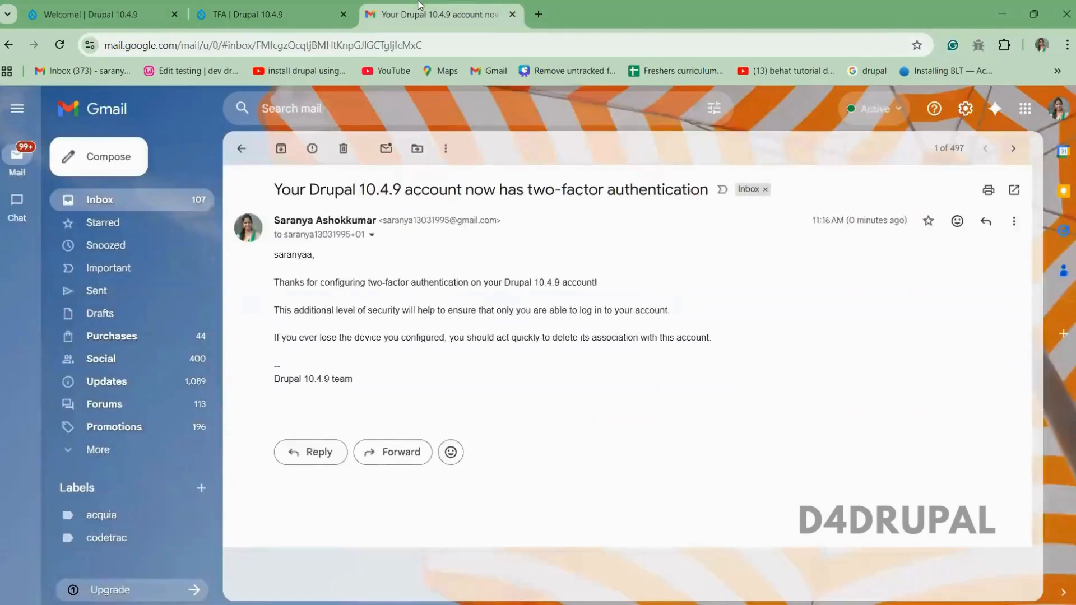
pyautogui.hotkey('alt', 'Tab')
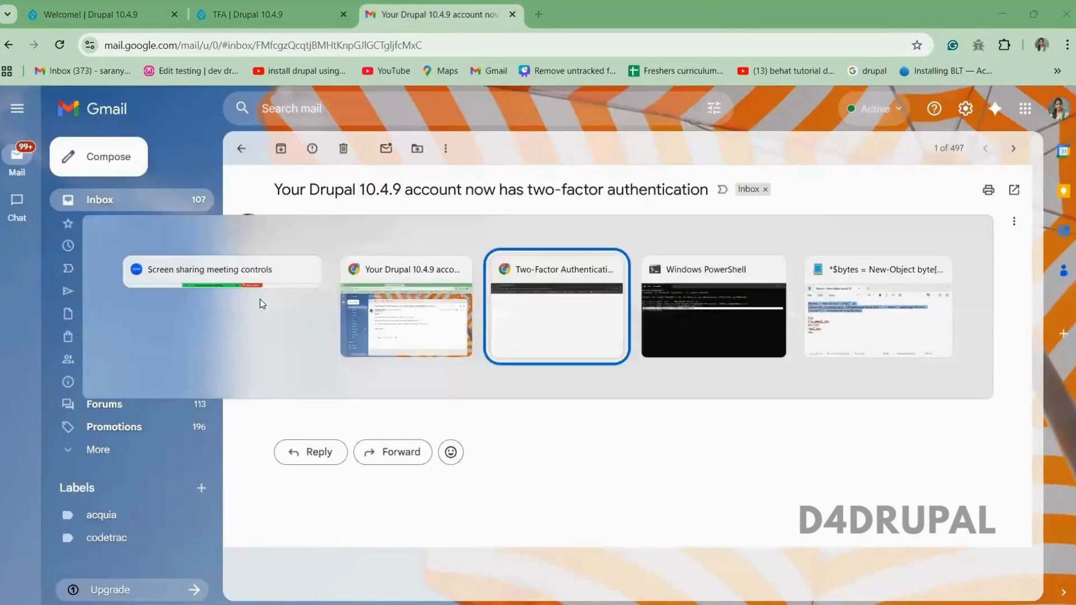
pyautogui.moveTo(333, 337); pyautogui.dragTo(453, 368)
pyautogui.hotkey('alt', 'Tab')
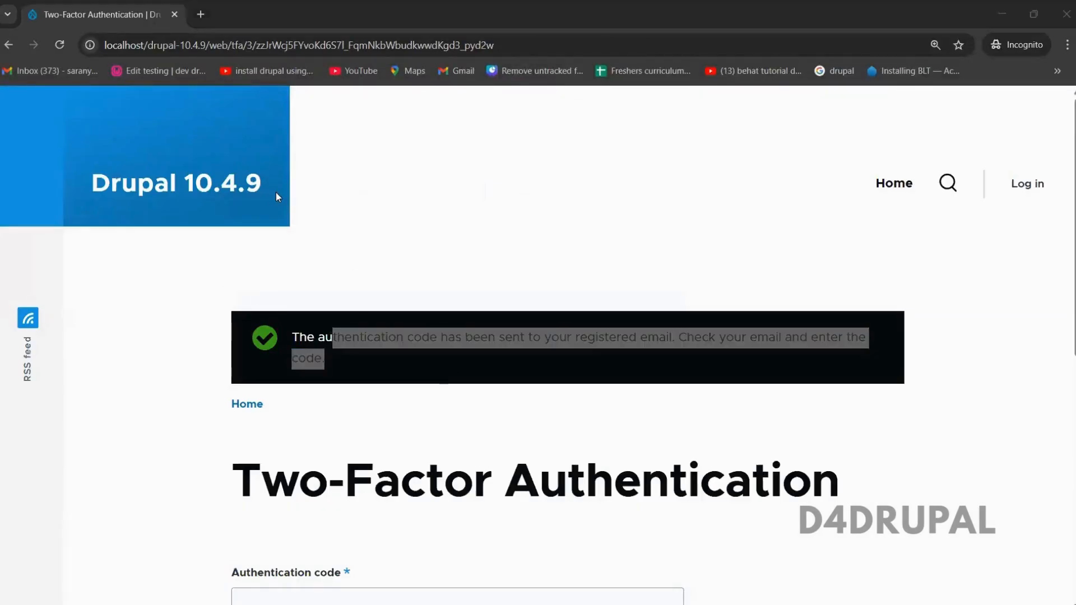
pyautogui.hotkey('alt', 'Tab')
pyautogui.hotkey('alt', 'Tab')
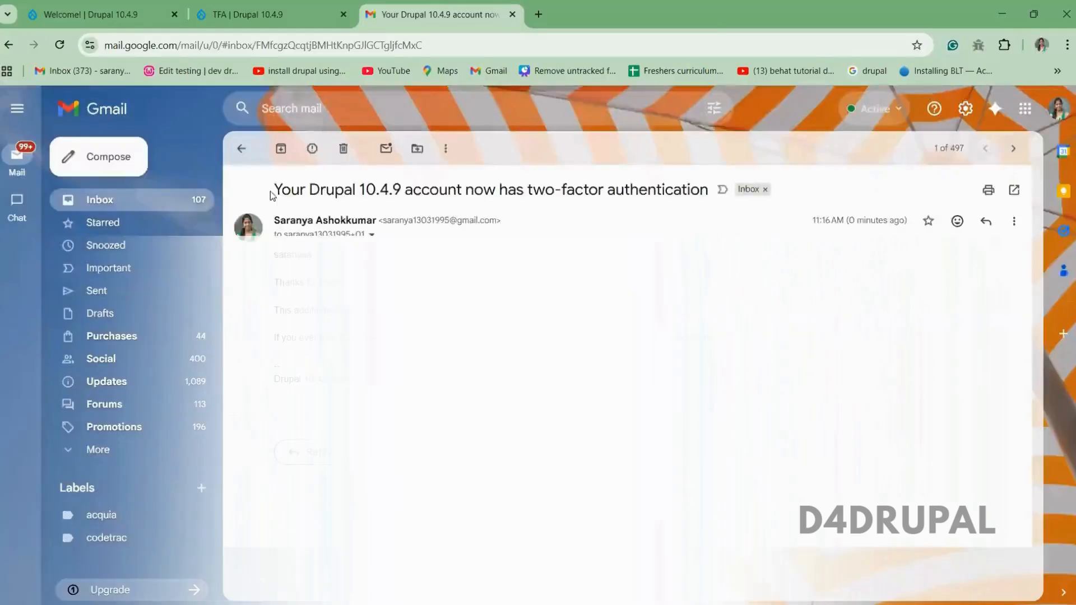
# Open the "Drupal 10.4.9 Authentication code" email from the Gmail inbox and copy the one-time code.
pyautogui.click(169, 203)
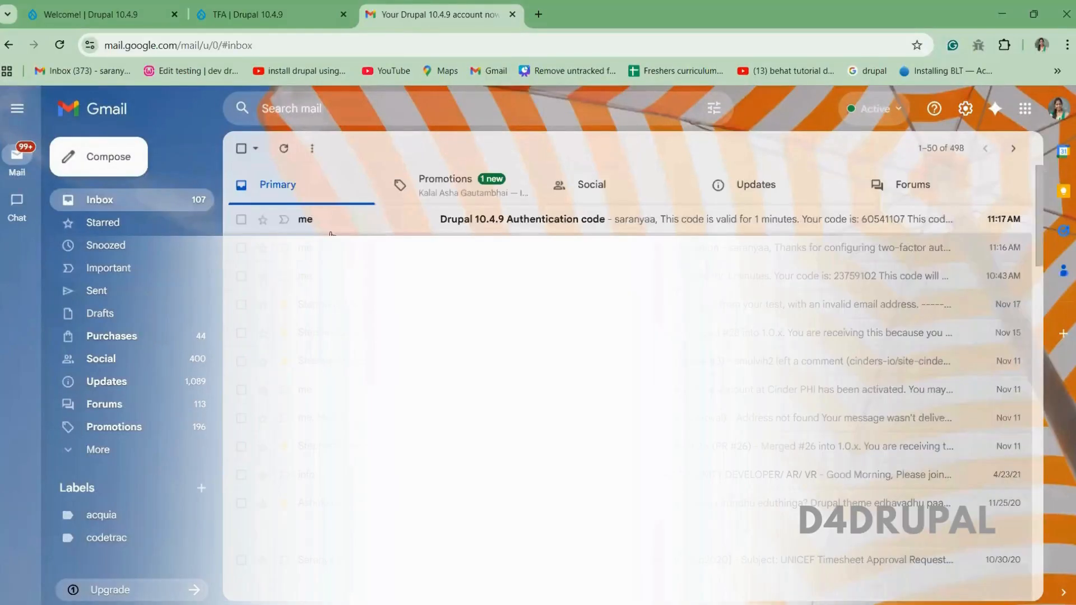
pyautogui.click(396, 222)
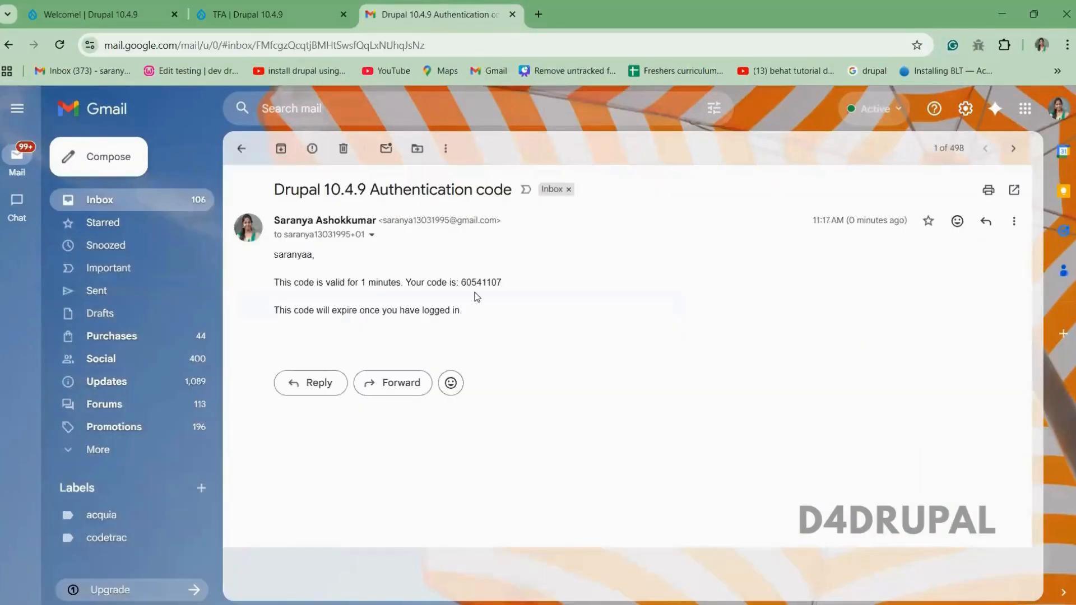
pyautogui.doubleClick(488, 281)
pyautogui.hotkey('ctrl', 'c')
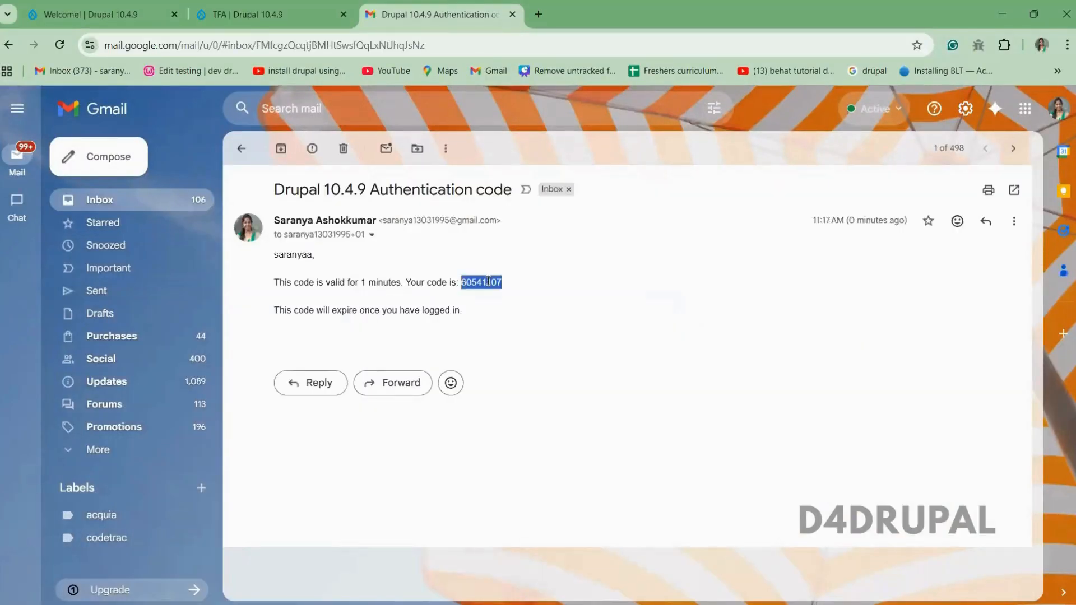
# Switch to the incognito window, paste the emailed one-time code as the authentication code, and verify it to complete the login.
pyautogui.hotkey('alt', 'Tab')
pyautogui.scroll(-1, 357, 534)
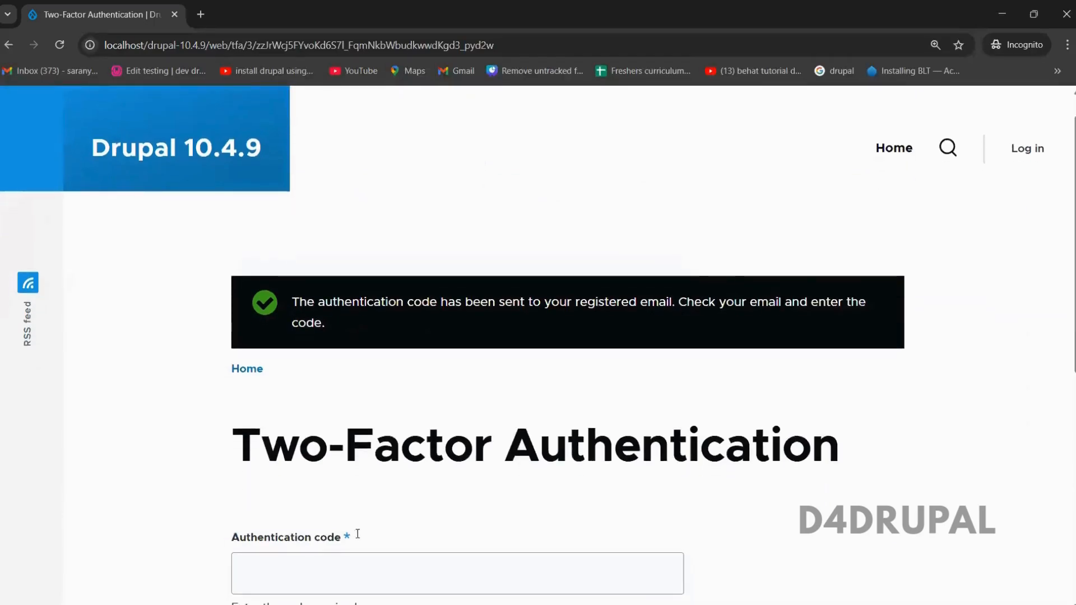
pyautogui.scroll(-2, 357, 533)
pyautogui.click(374, 439)
pyautogui.hotkey('ctrl', 'v')
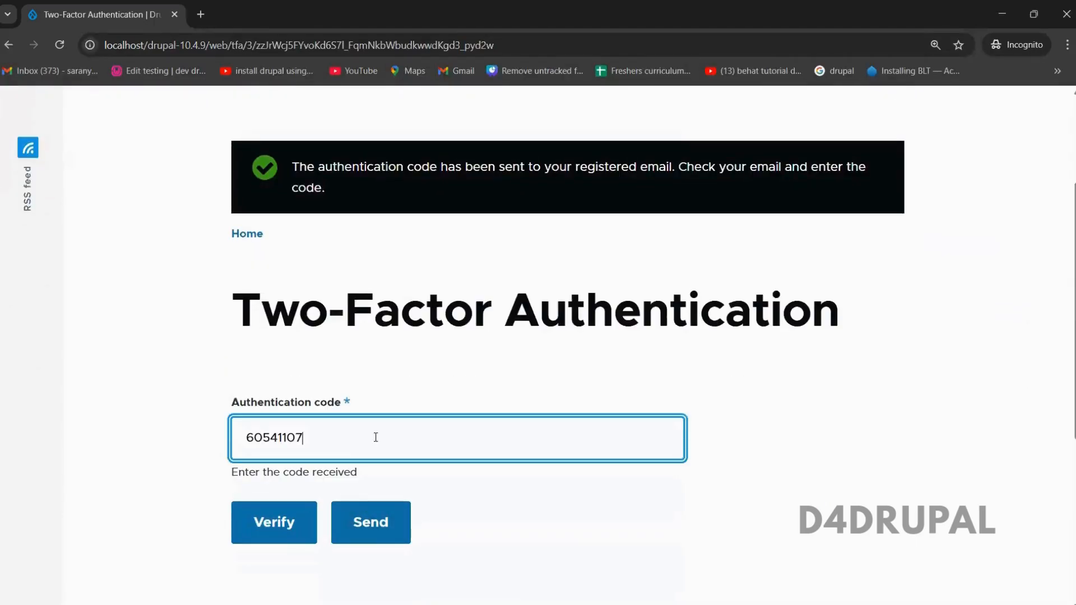
pyautogui.click(257, 521)
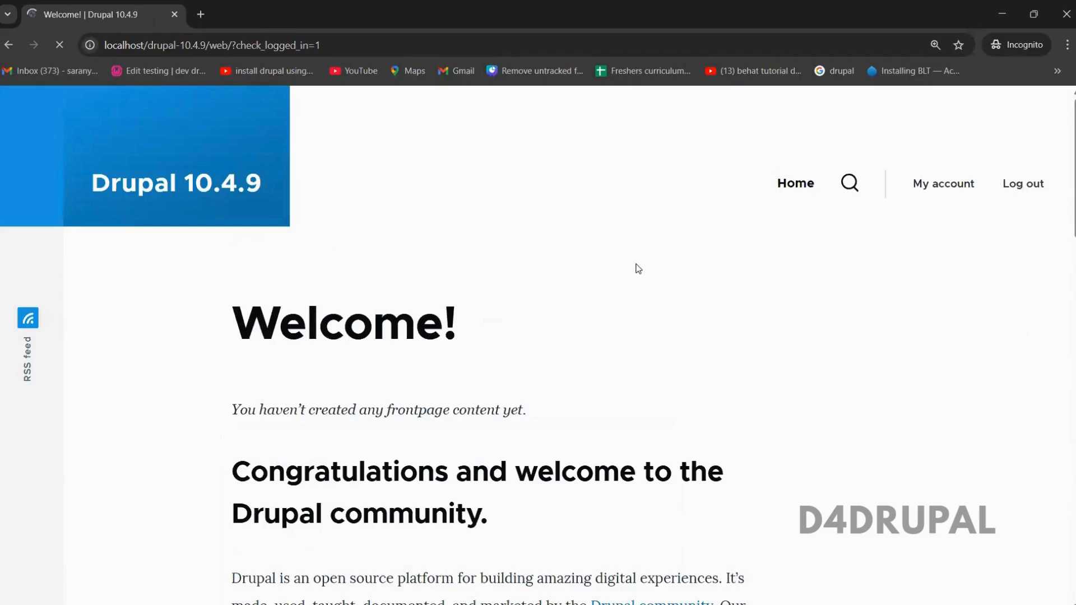